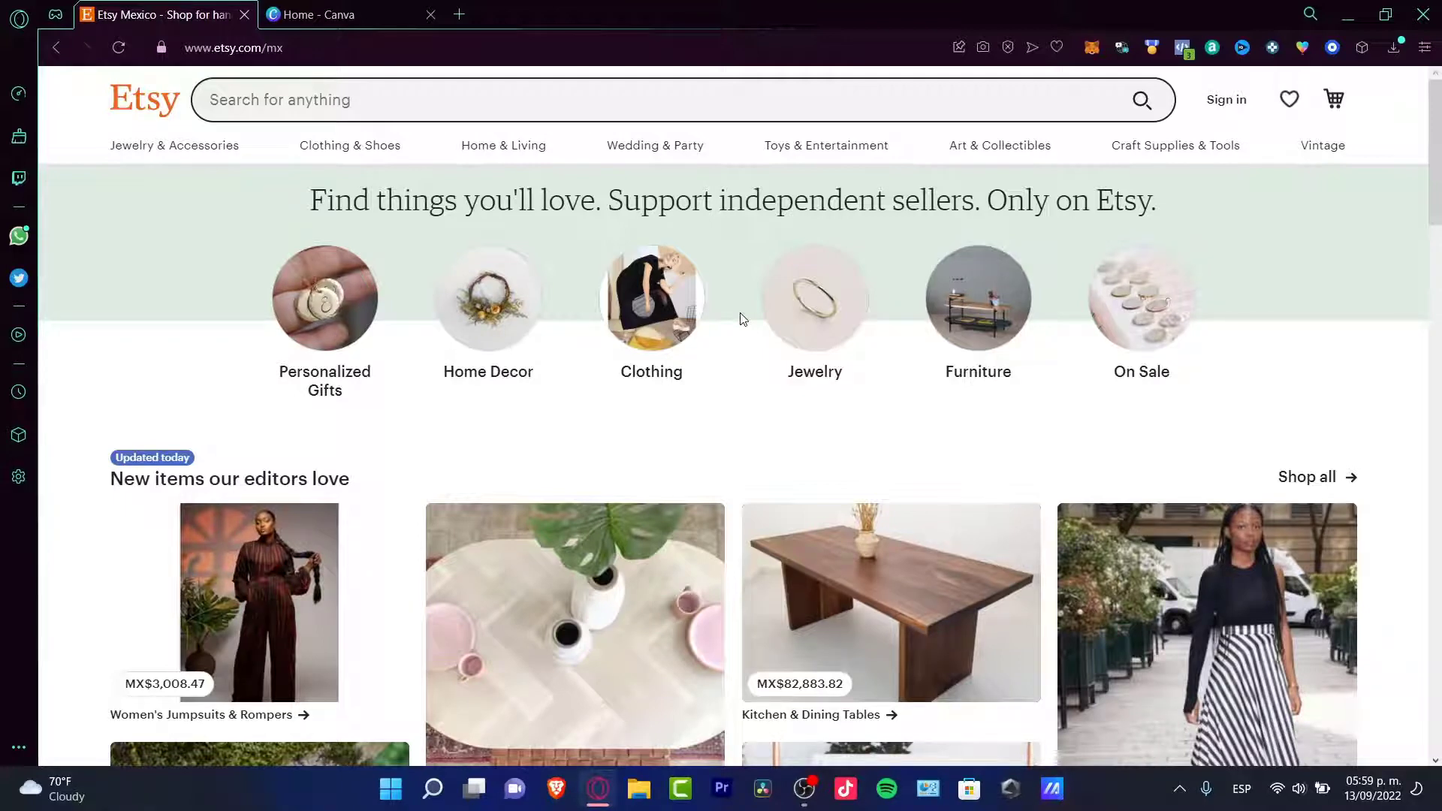
Switch to Canva and look over its home page and design categories
left_click(331, 14)
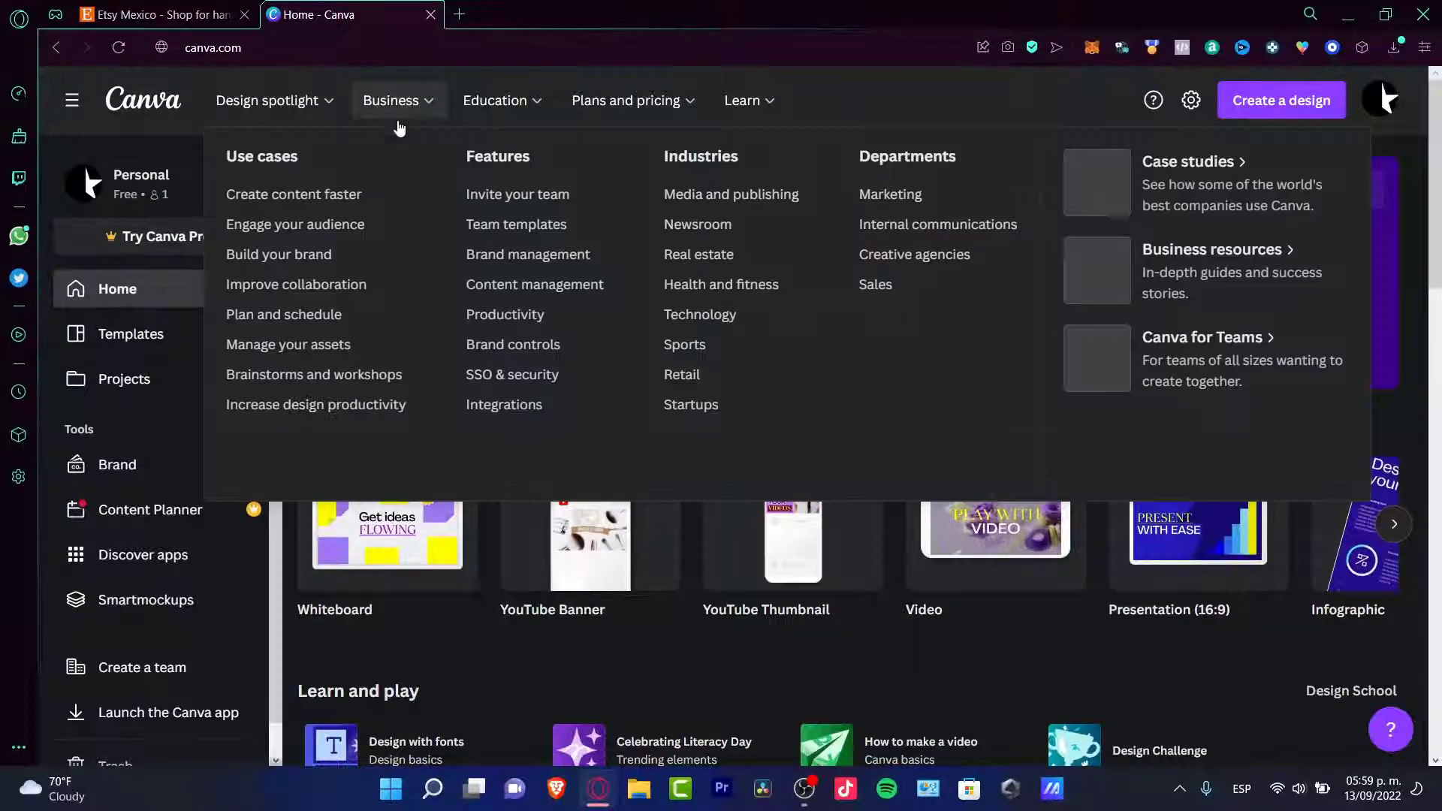
mouse_move(399, 109)
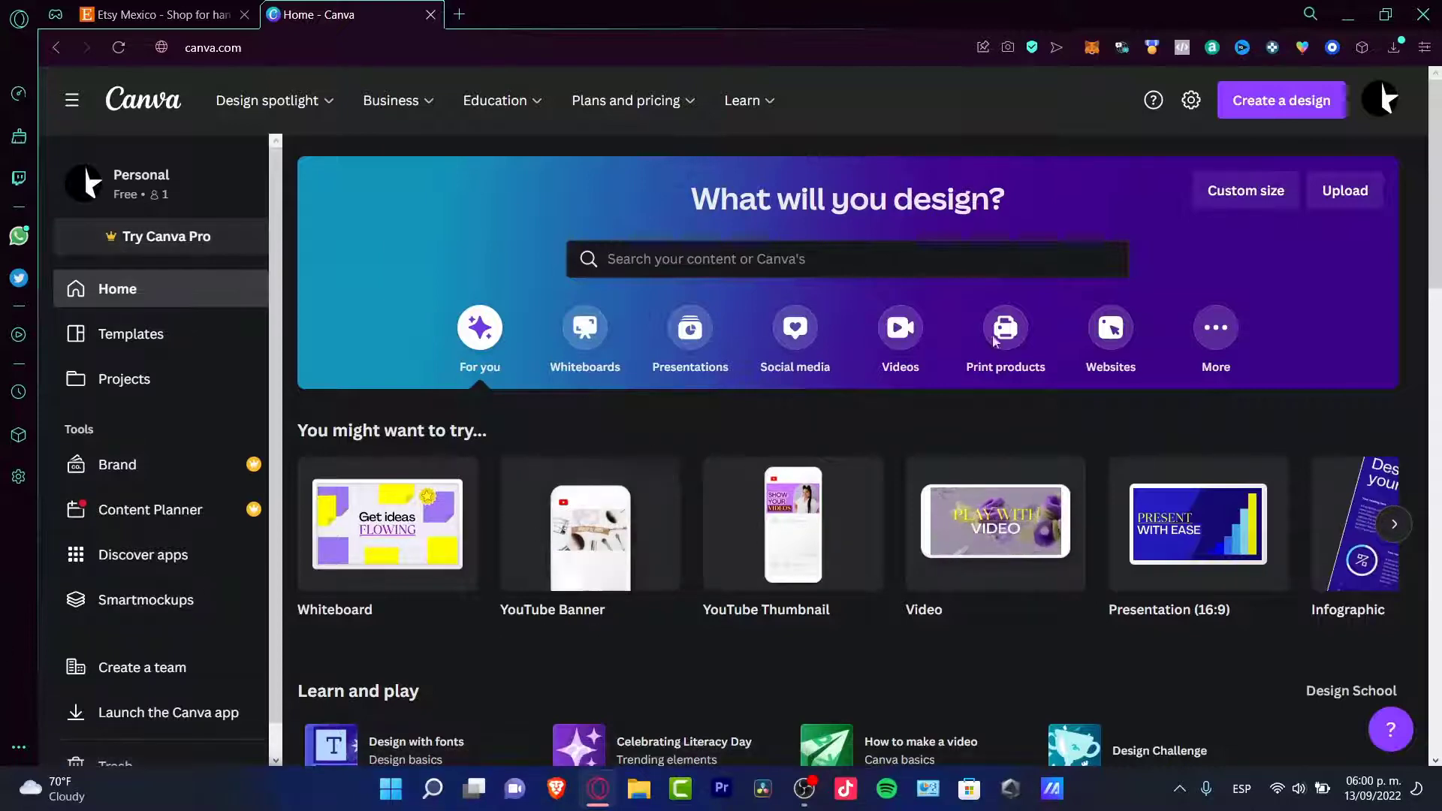
mouse_move(807, 517)
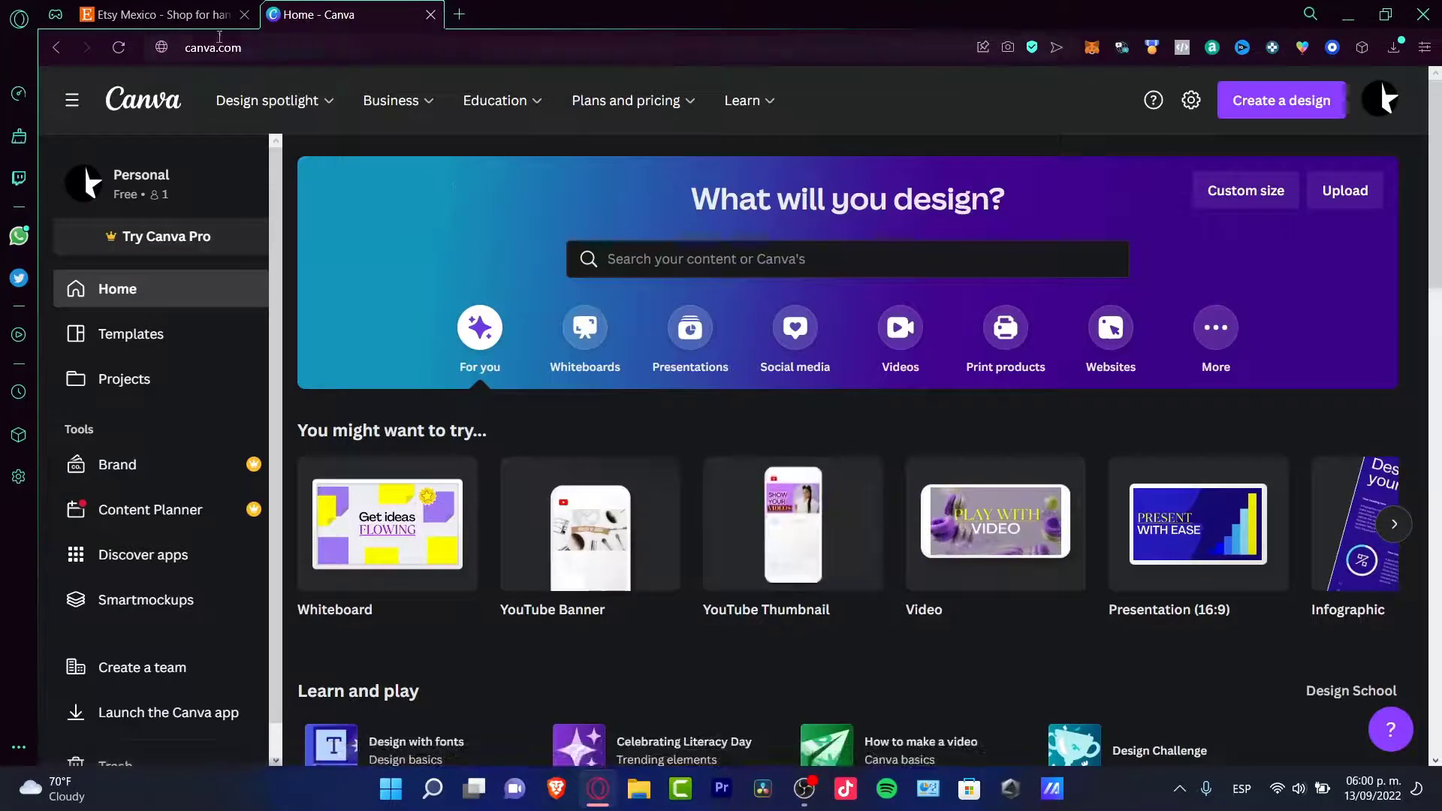
Return to Etsy and open the new-account registration form, starting with the email address field
left_click(201, 21)
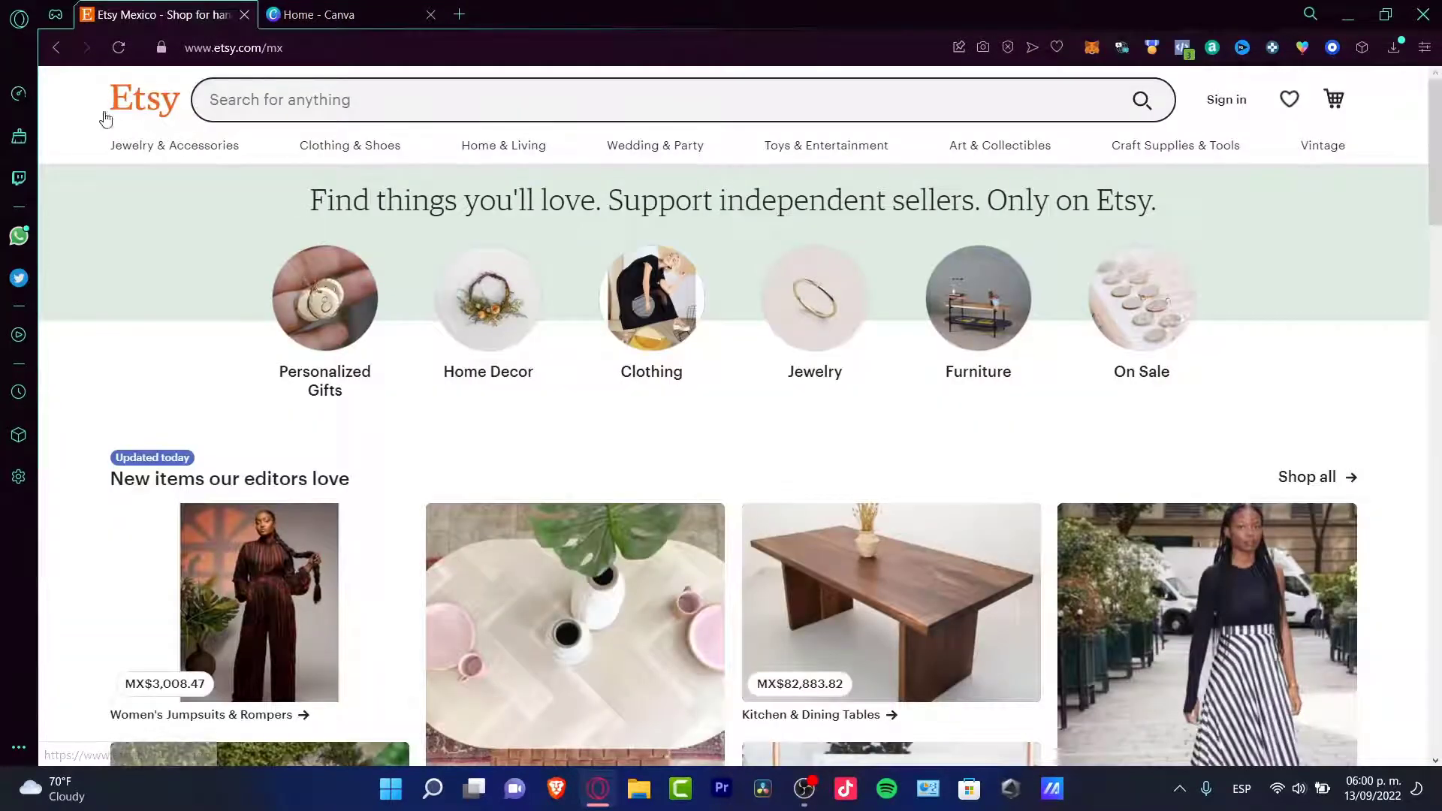
left_click(1227, 99)
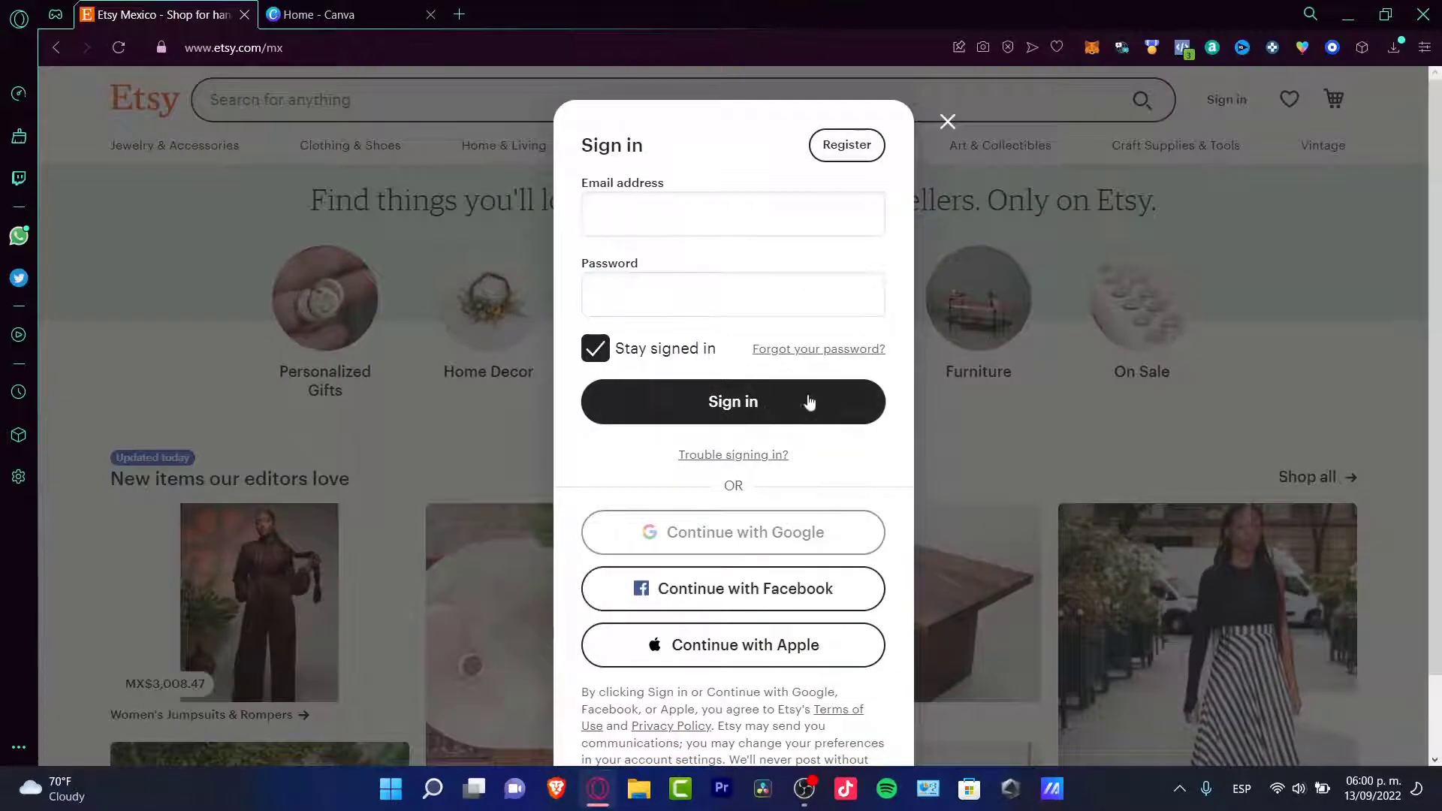
left_click(864, 148)
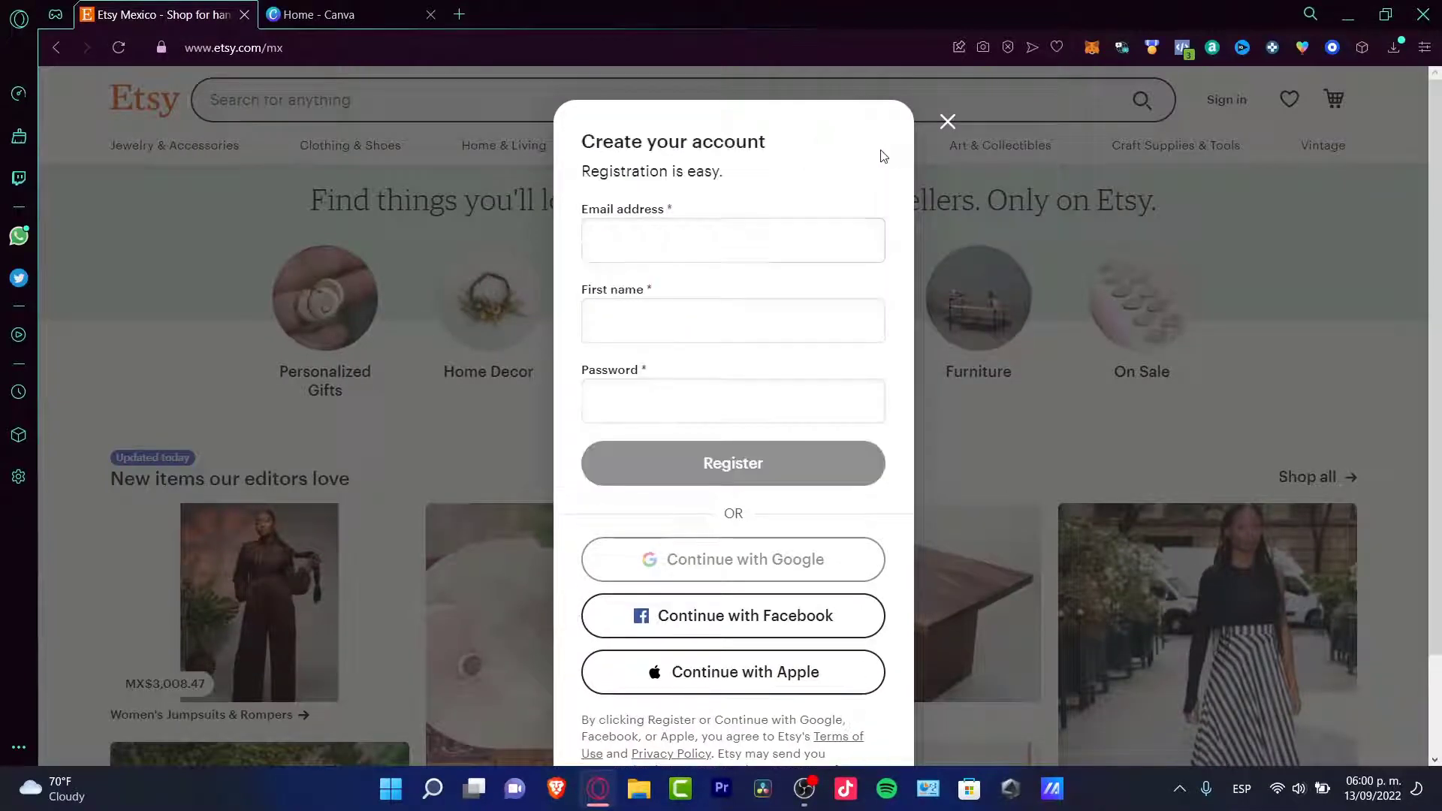
left_click(720, 245)
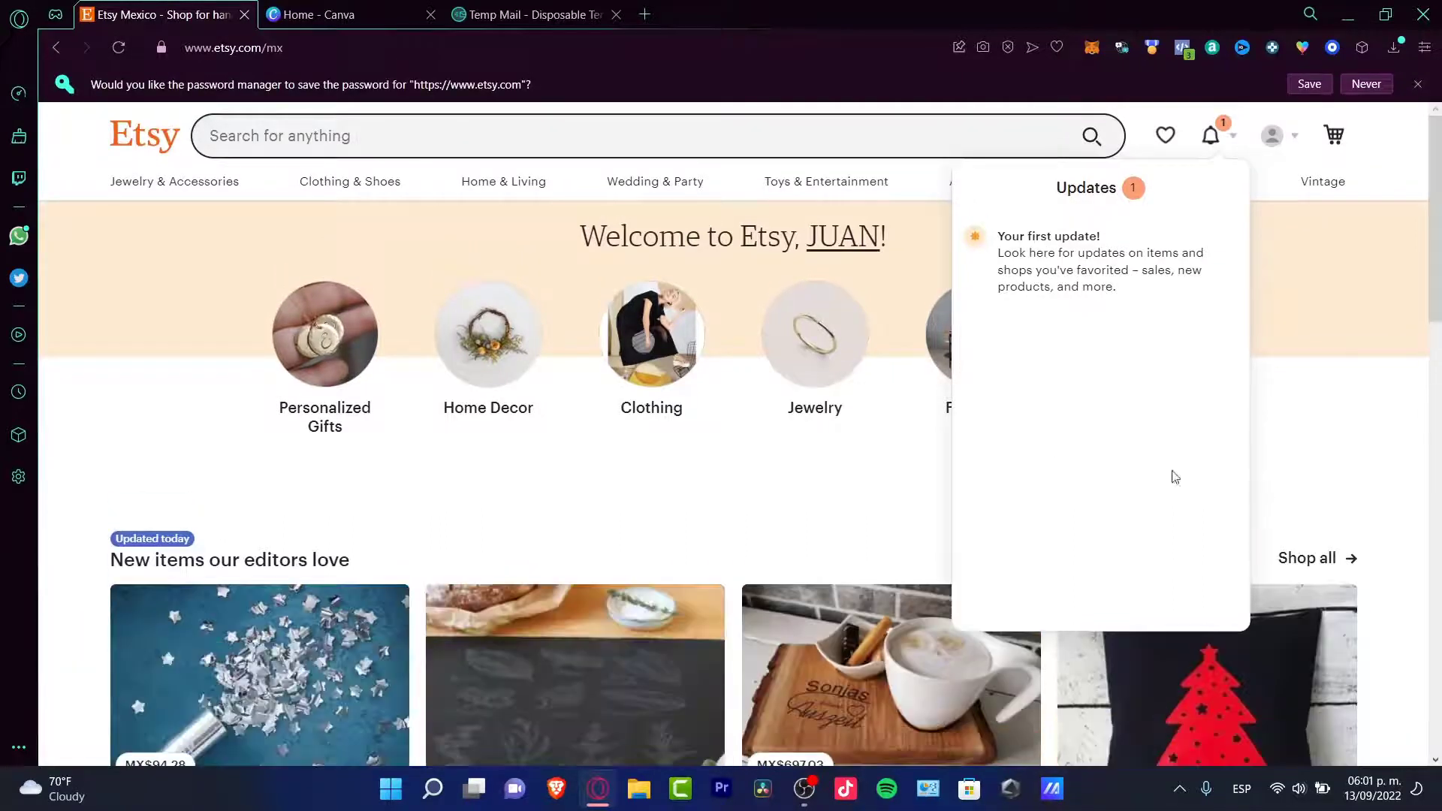
Dismiss the updates panel and the password-saving prompt, and open the Etsy account settings
left_click(1327, 421)
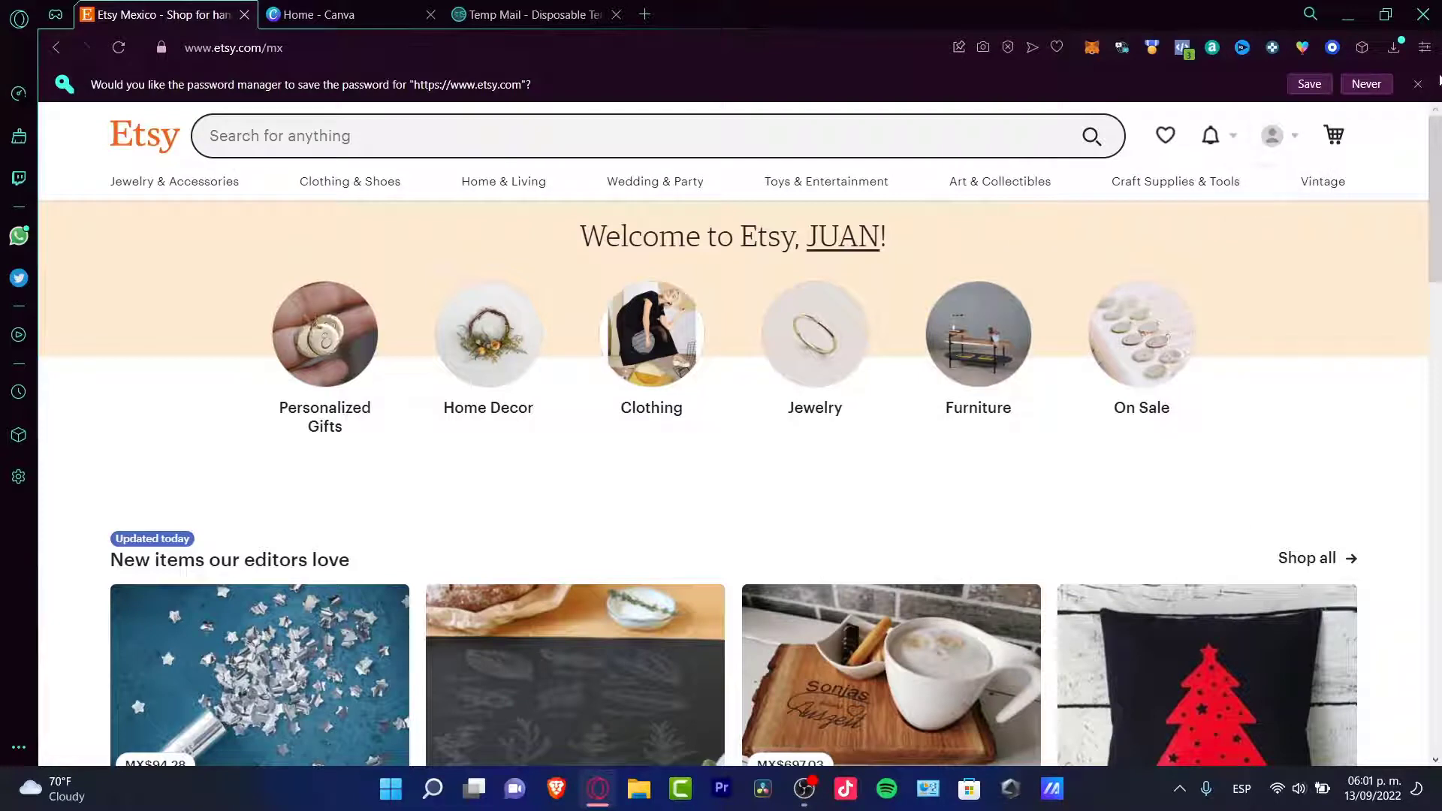
left_click(1419, 83)
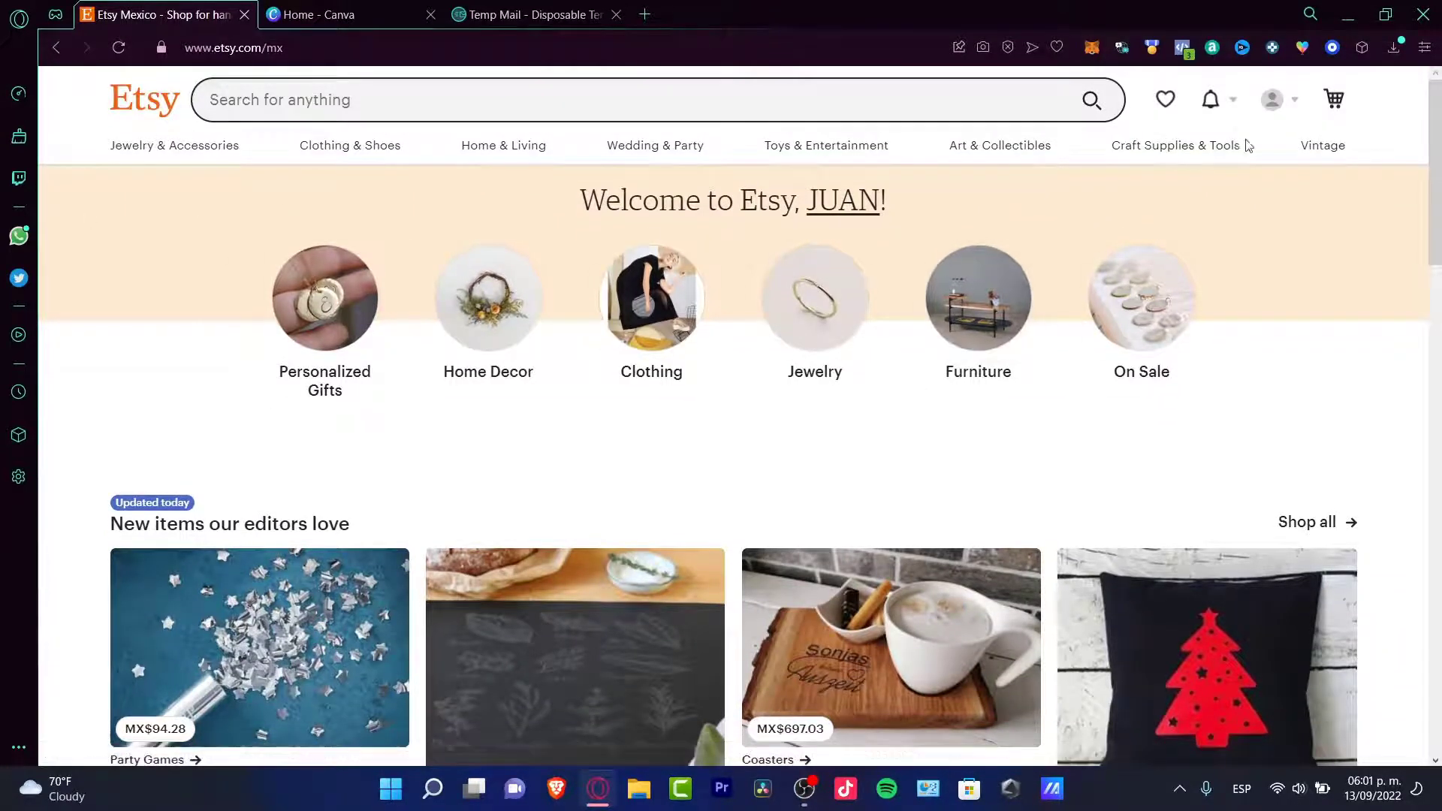
left_click(1281, 104)
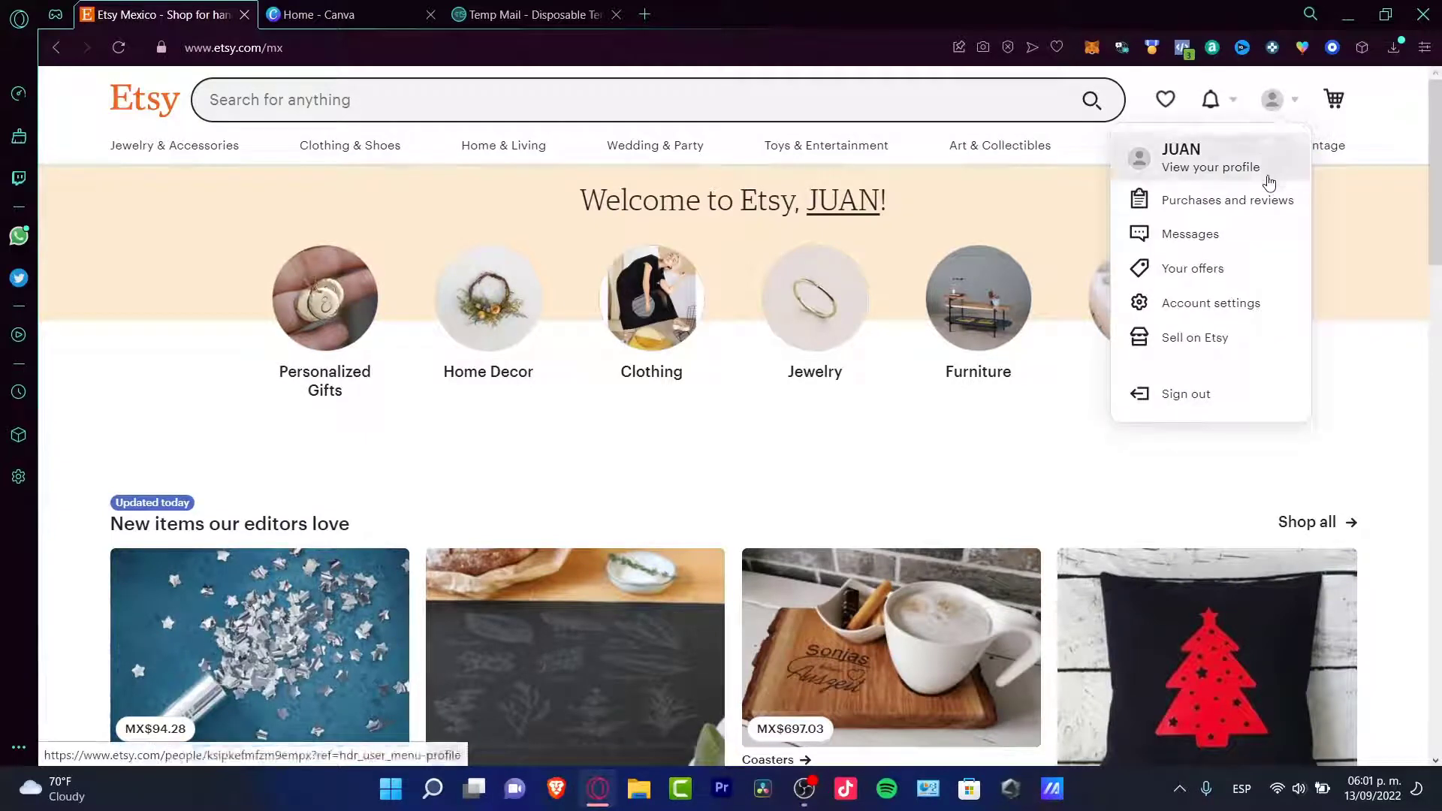
left_click(1212, 304)
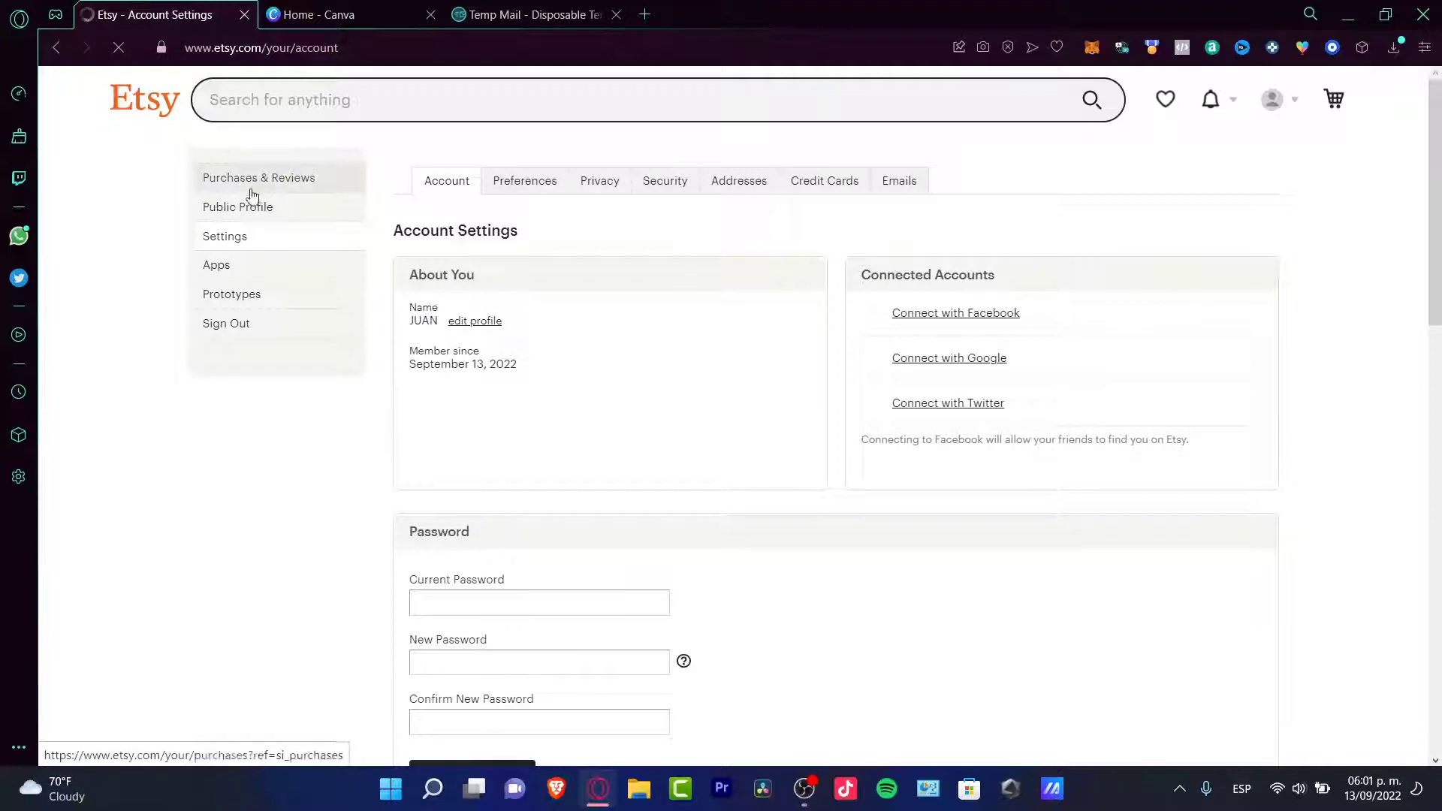
Review the account settings page, from the profile and connected accounts to the password, email and account closure sections
left_click_drag(440, 231, 492, 232)
double_click(462, 275)
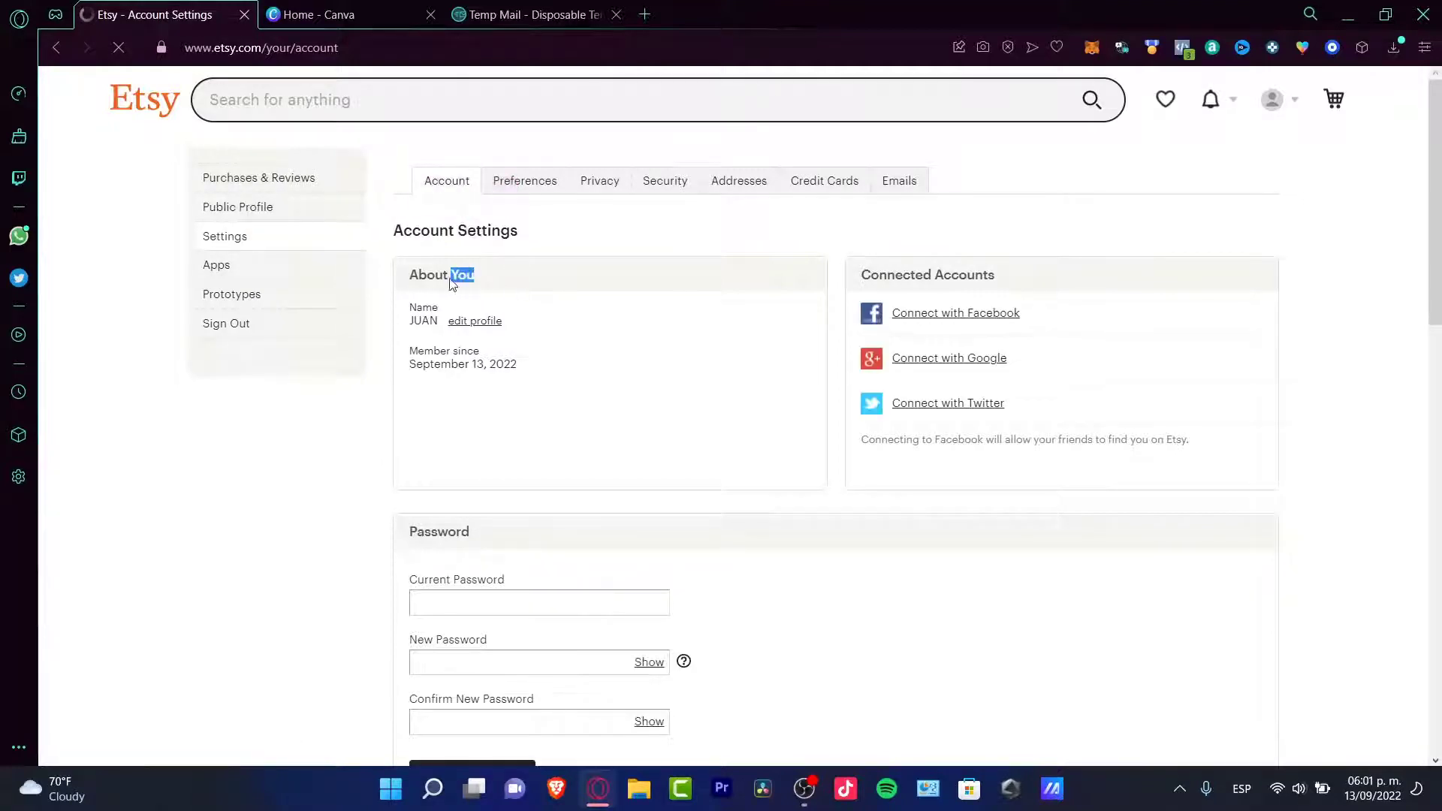
left_click_drag(967, 275, 893, 275)
scroll(818, 418, "down", 3)
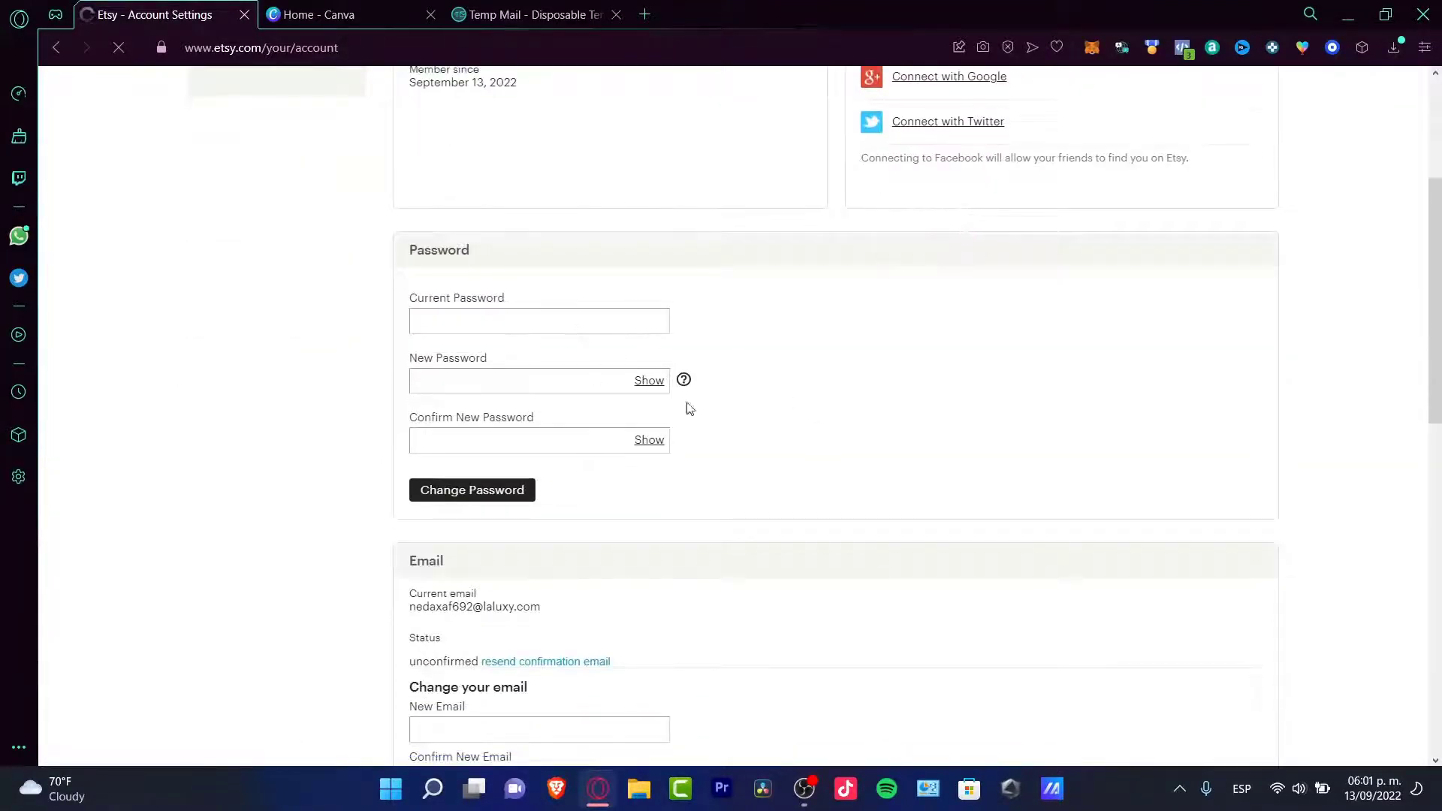
scroll(639, 360, "down", 4)
scroll(802, 540, "down", 3)
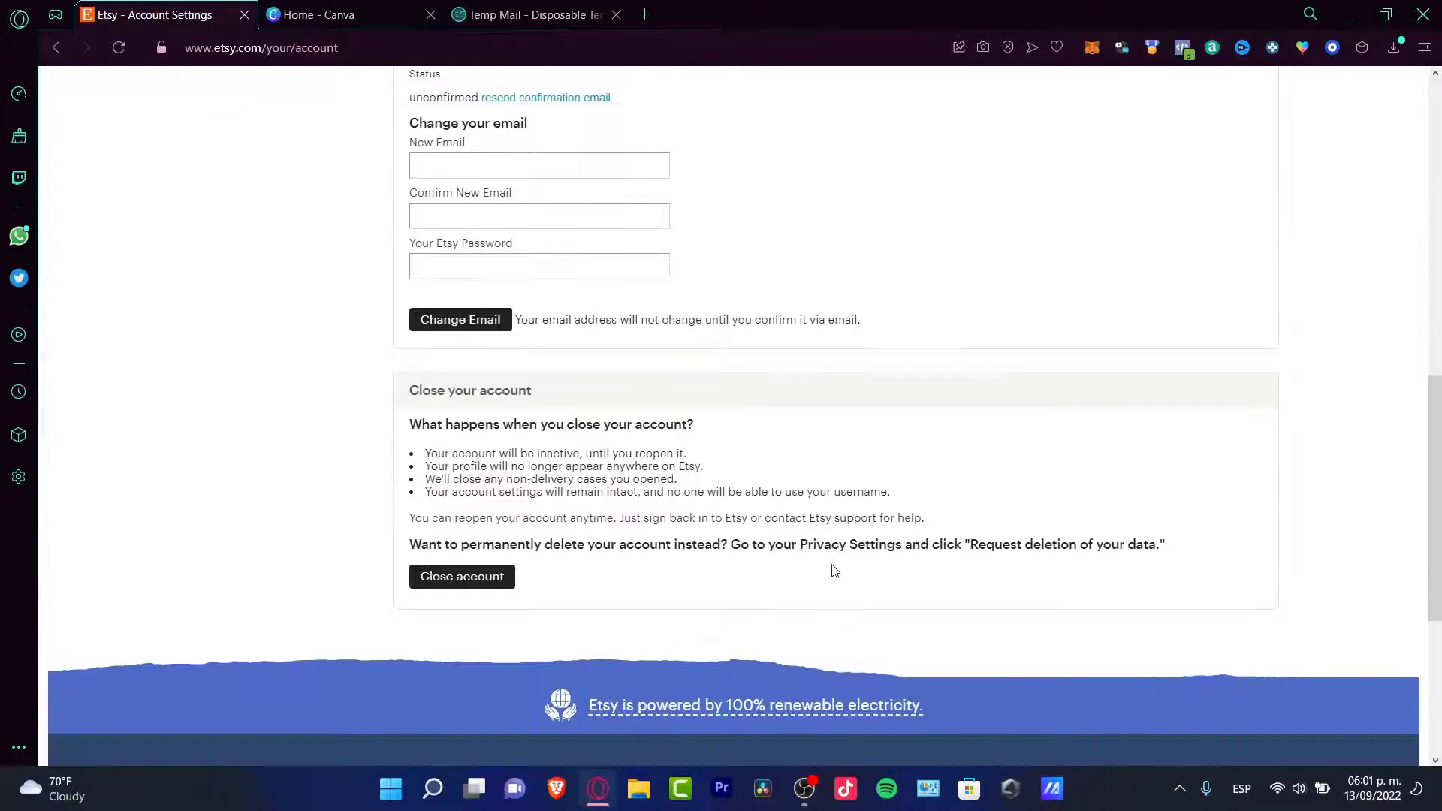
scroll(831, 571, "up", 10)
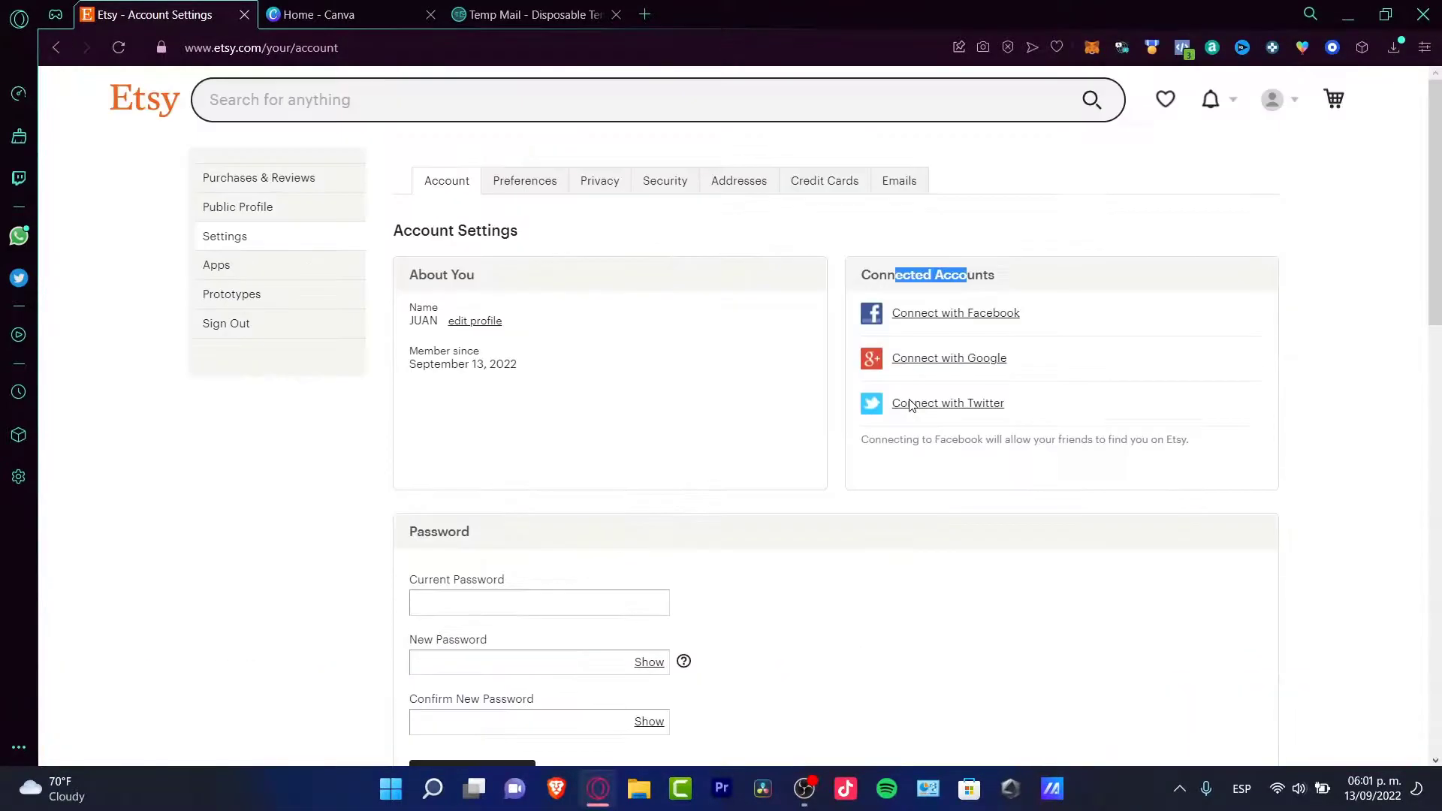
Start the Sell on Etsy onboarding and submit "I'm just starting to sell for the first time ever" as the reason
left_click(1287, 114)
left_click(1219, 340)
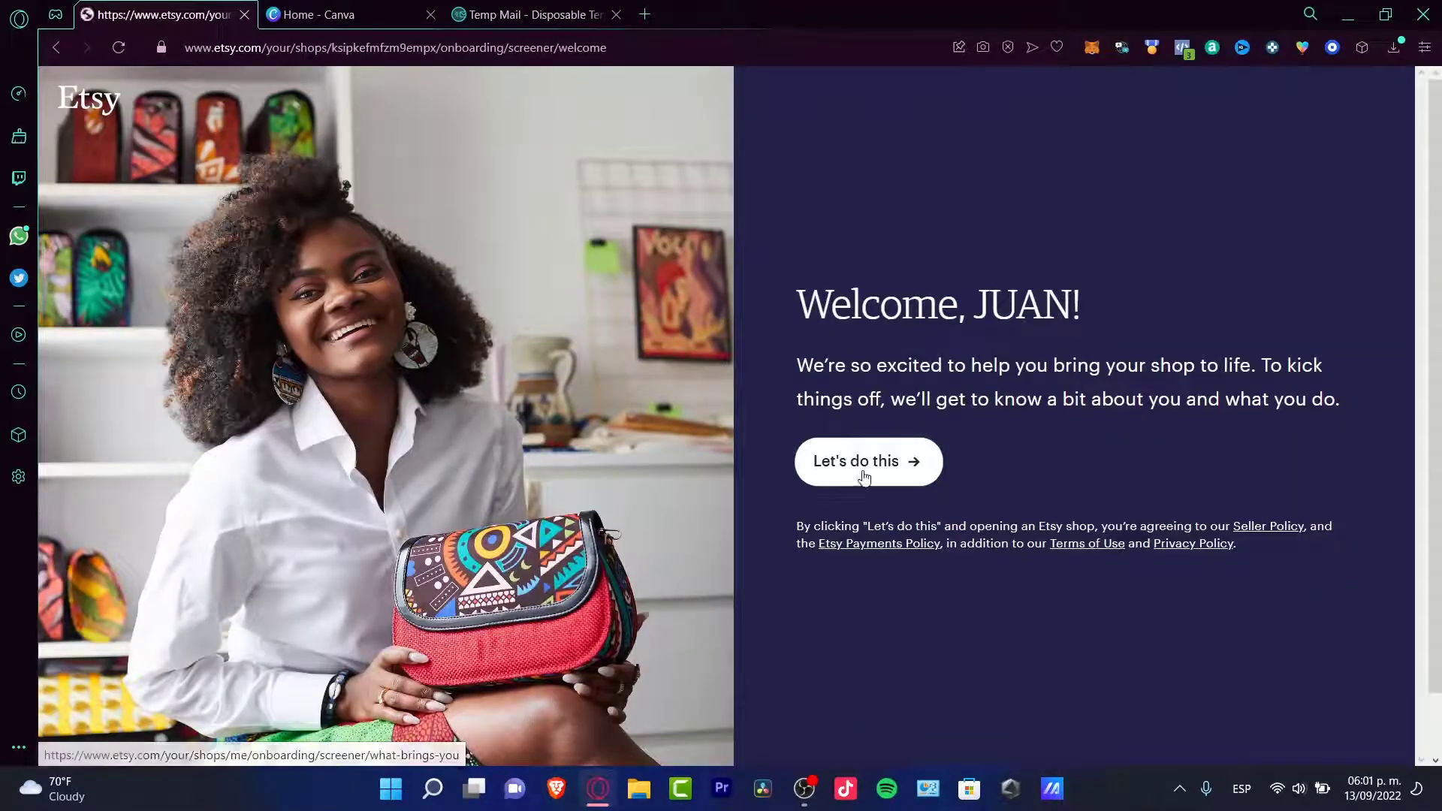
left_click(910, 475)
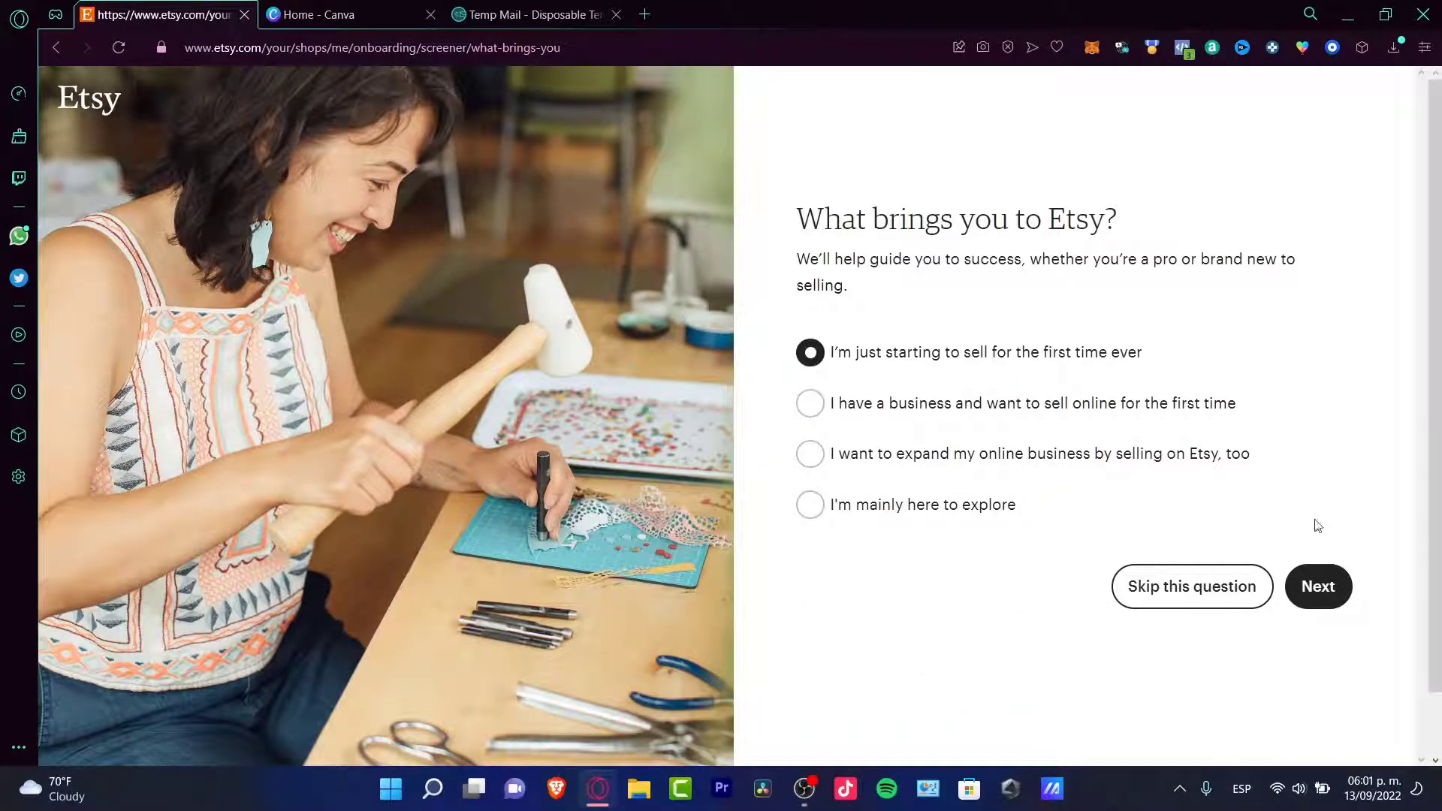
left_click(1345, 585)
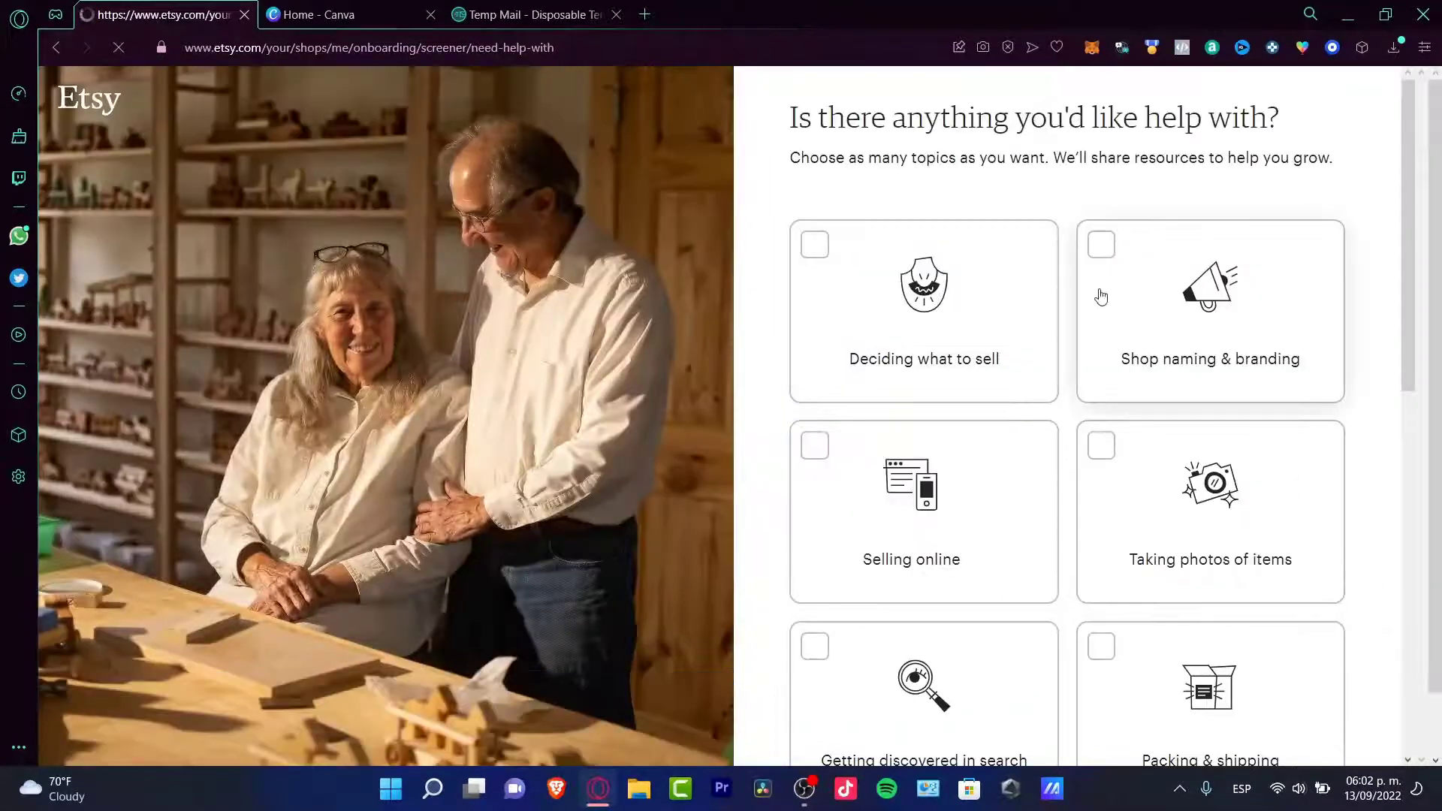
Review the available help topics and select "Getting discovered in search"
left_click_drag(874, 121, 1268, 120)
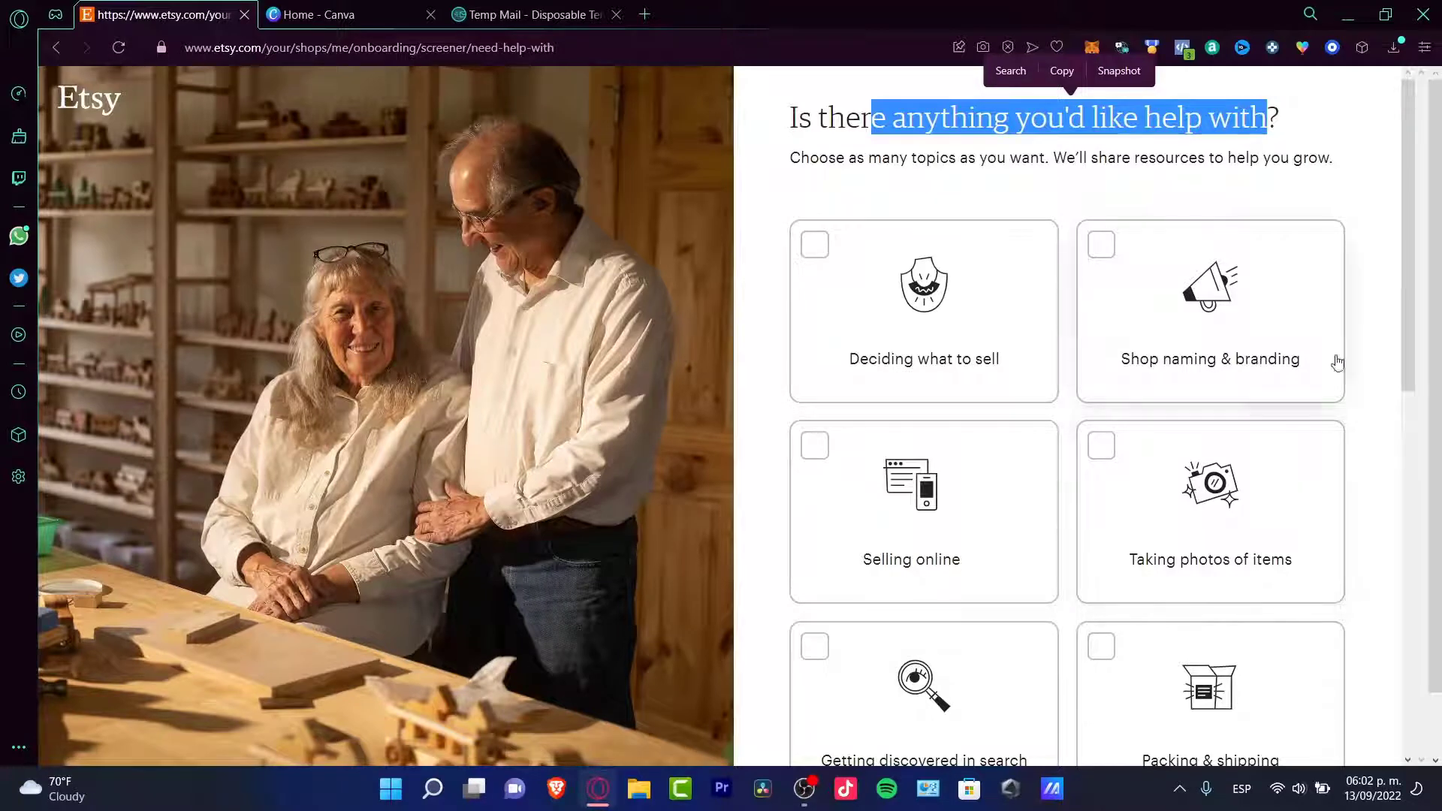
left_click_drag(1419, 332, 1429, 458)
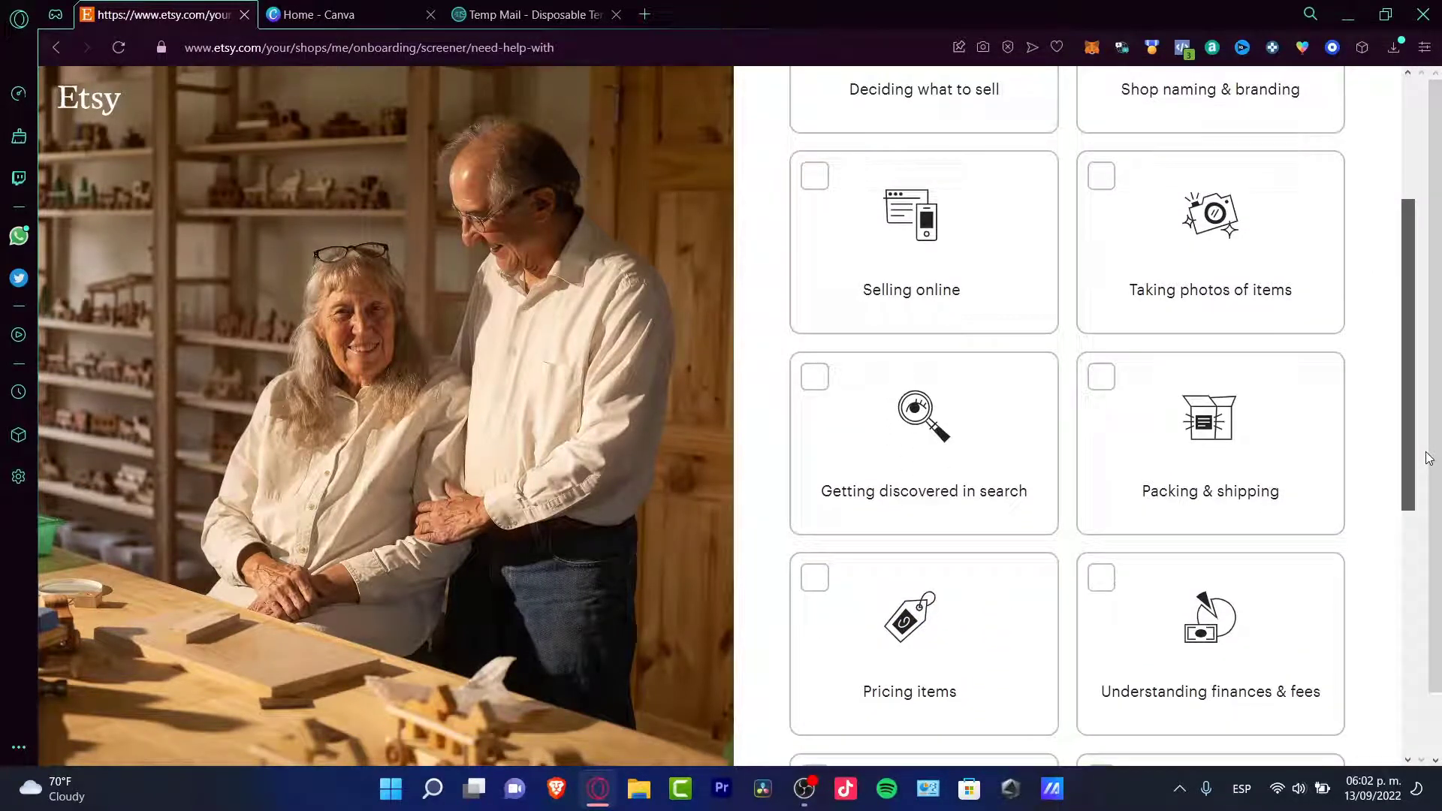
left_click_drag(1429, 458, 1416, 469)
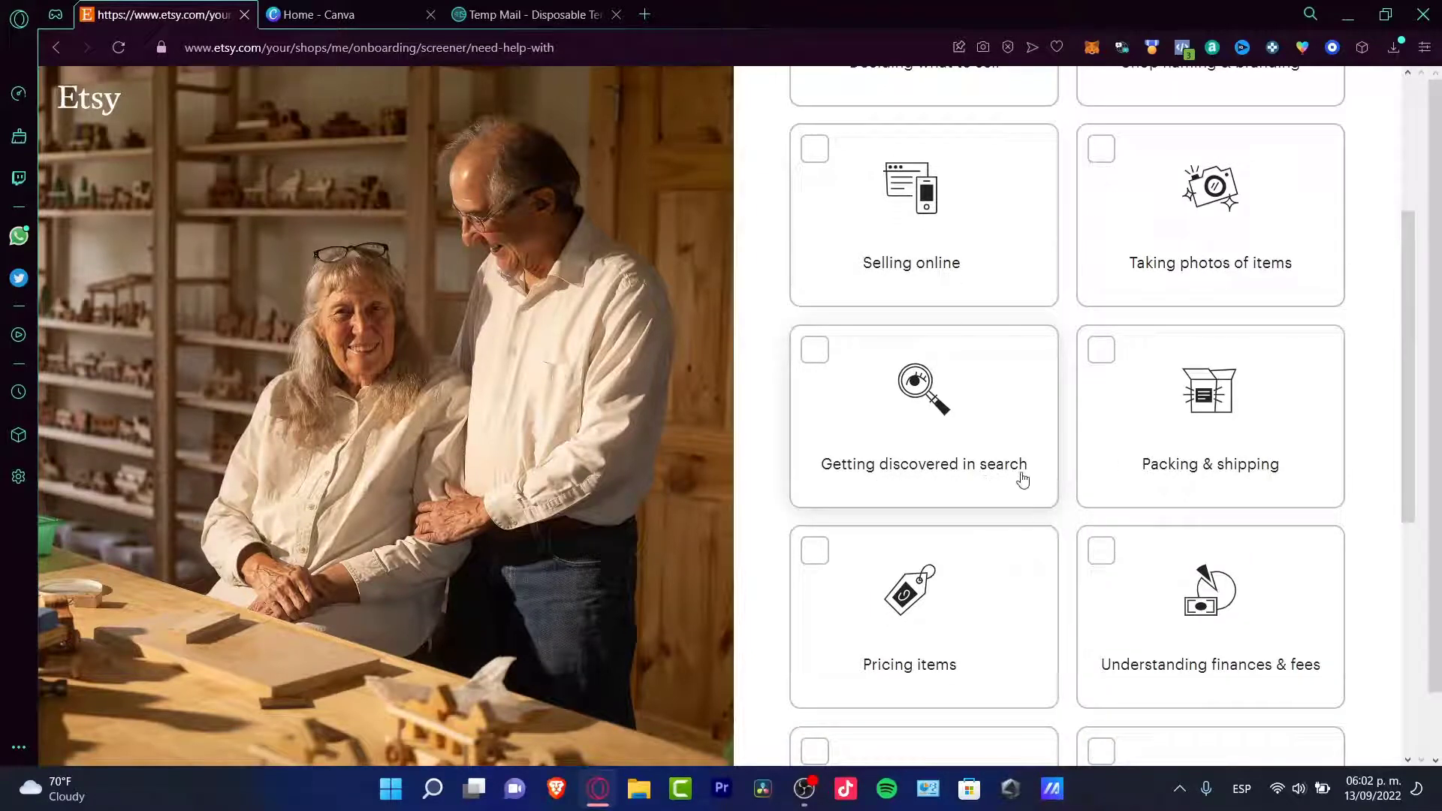
left_click_drag(1408, 385, 1421, 413)
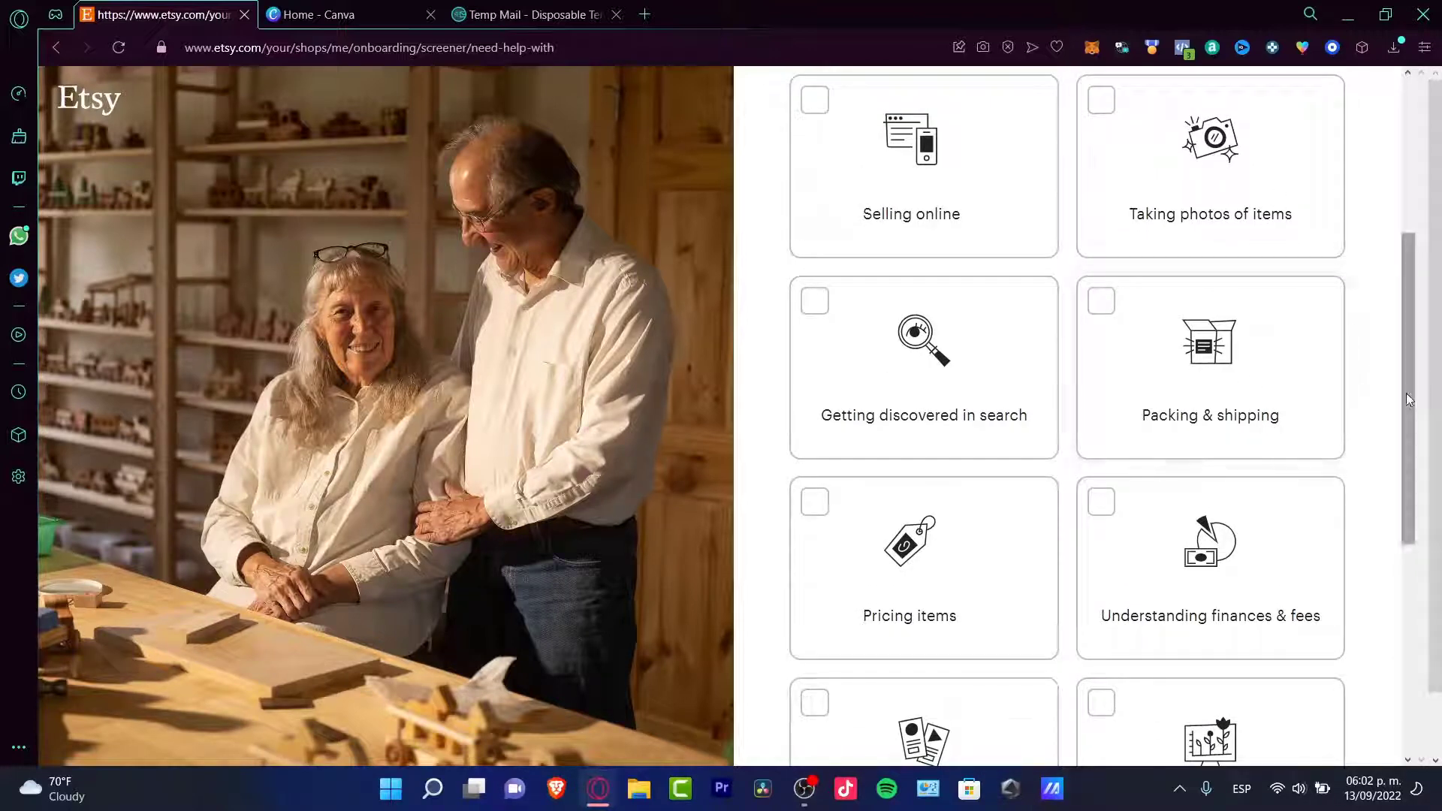
left_click_drag(1414, 425, 1297, 509)
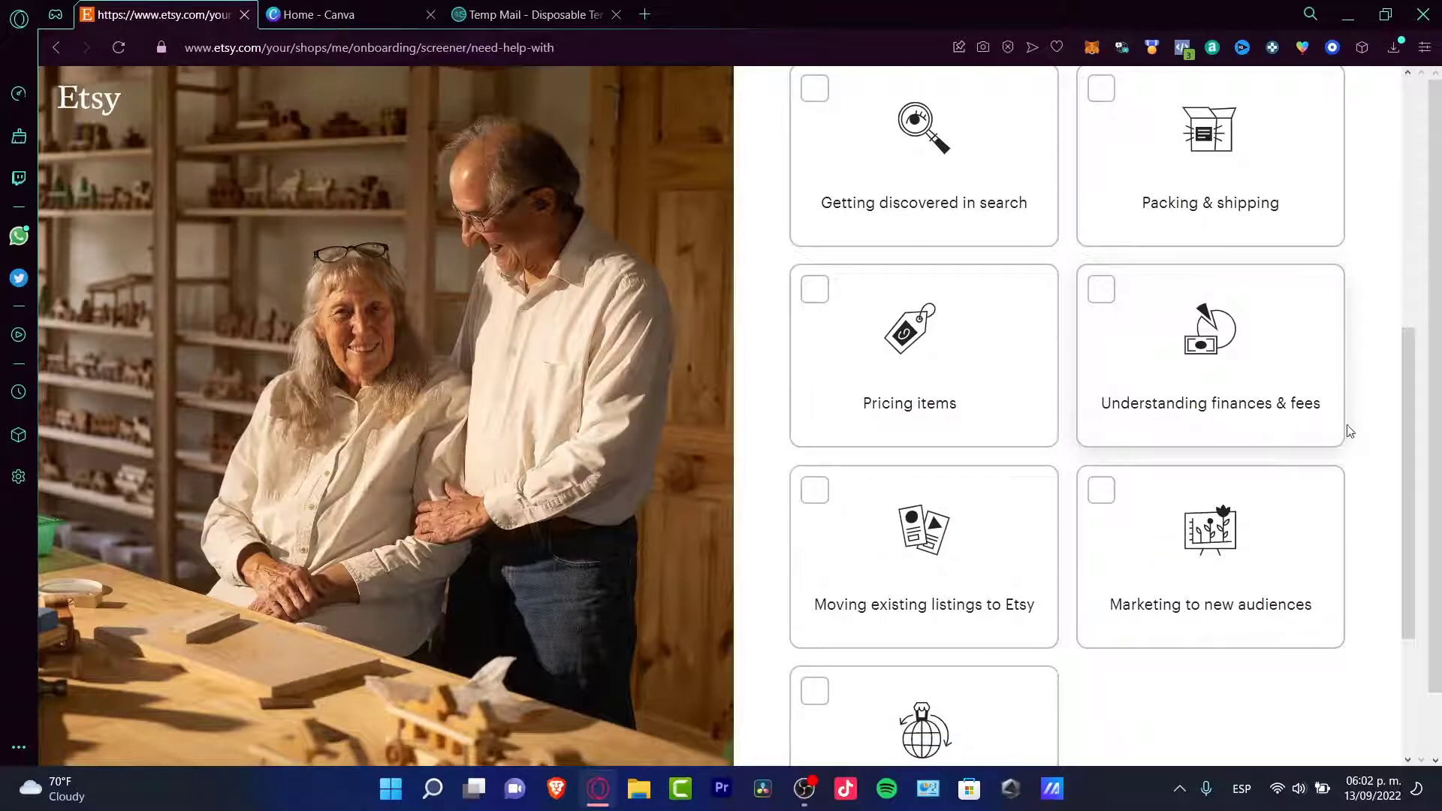
left_click_drag(1408, 481, 1408, 518)
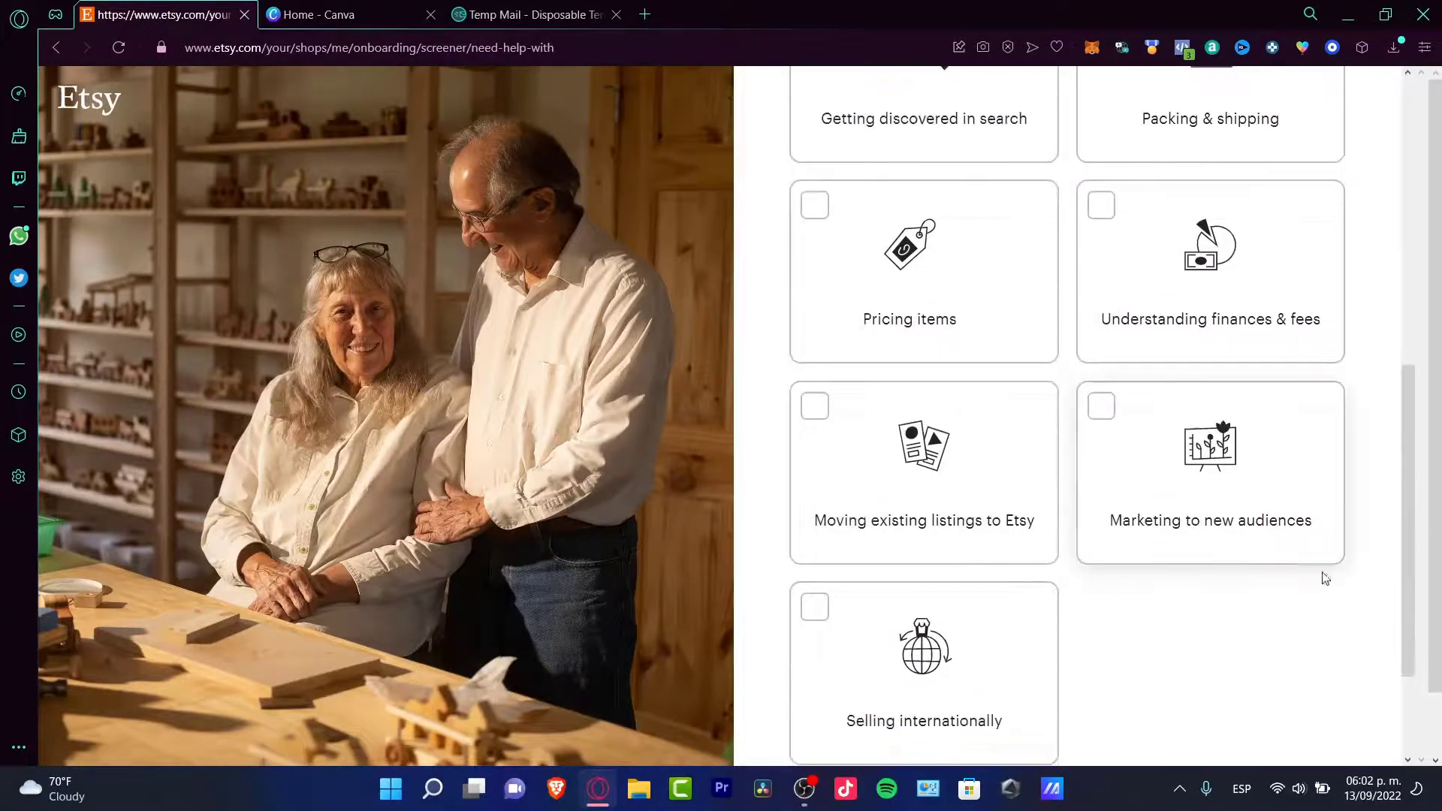
scroll(1277, 526, "up", 3)
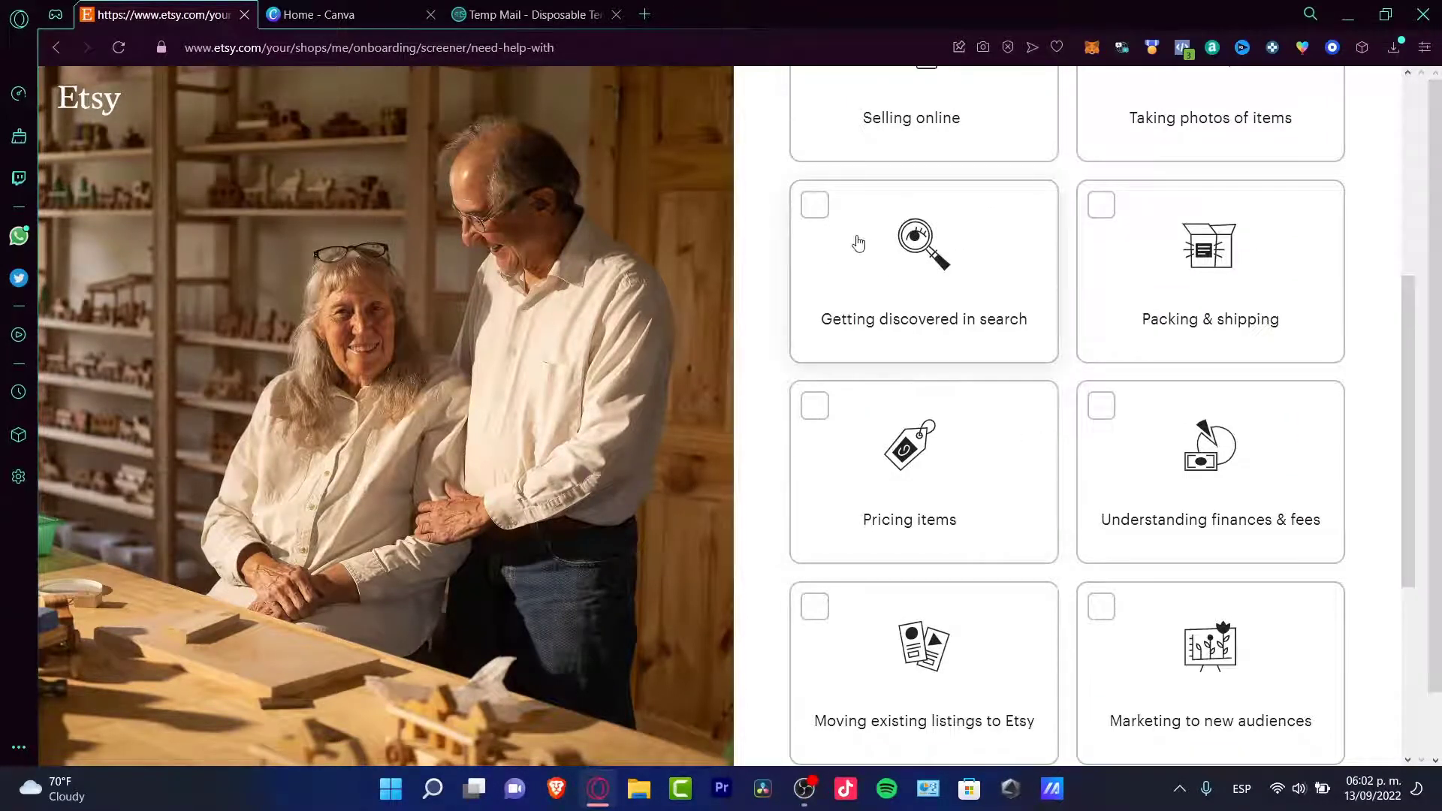
left_click(814, 205)
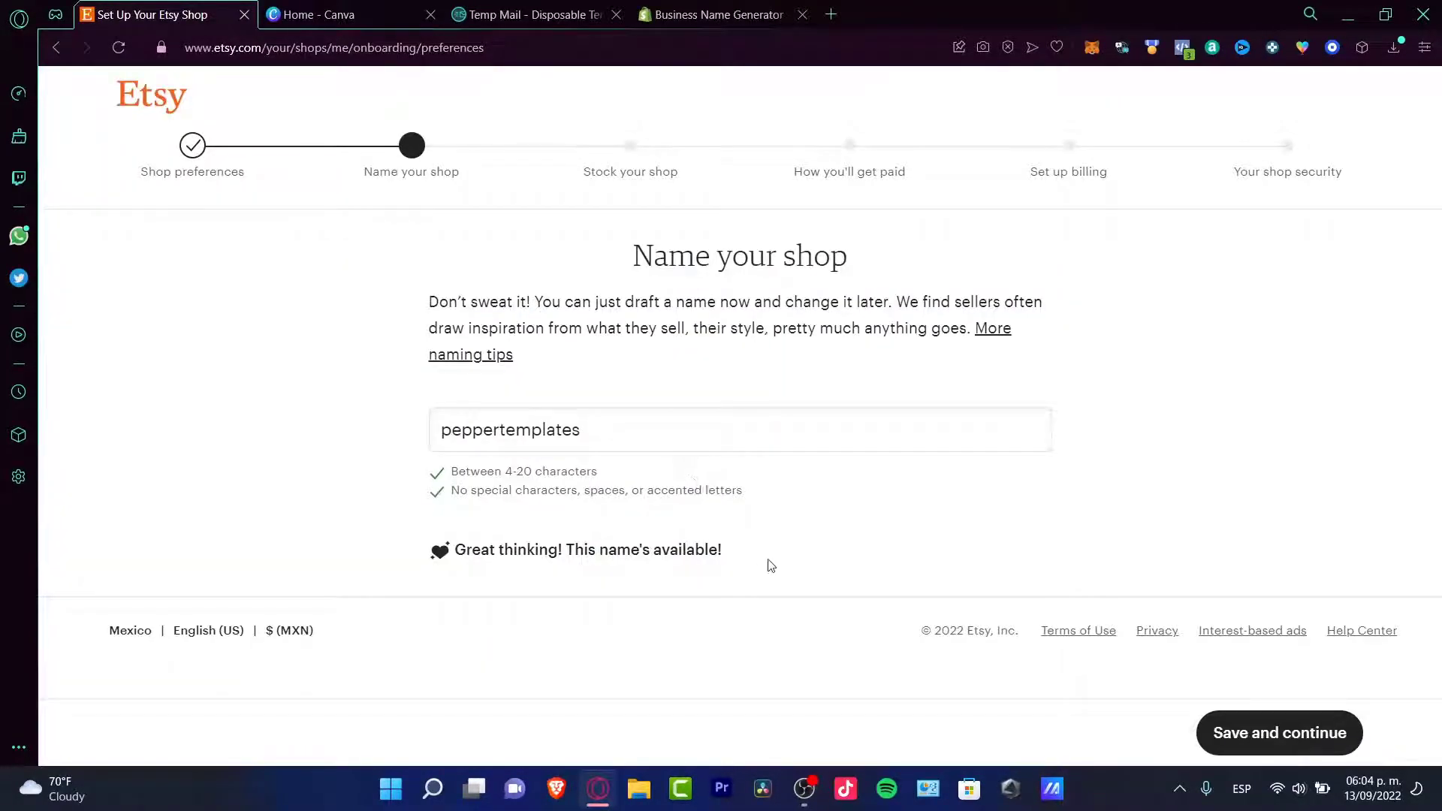
Save peppertemplates as the shop name and continue to the Stock your shop stage
left_click_drag(770, 565, 466, 567)
left_click(751, 556)
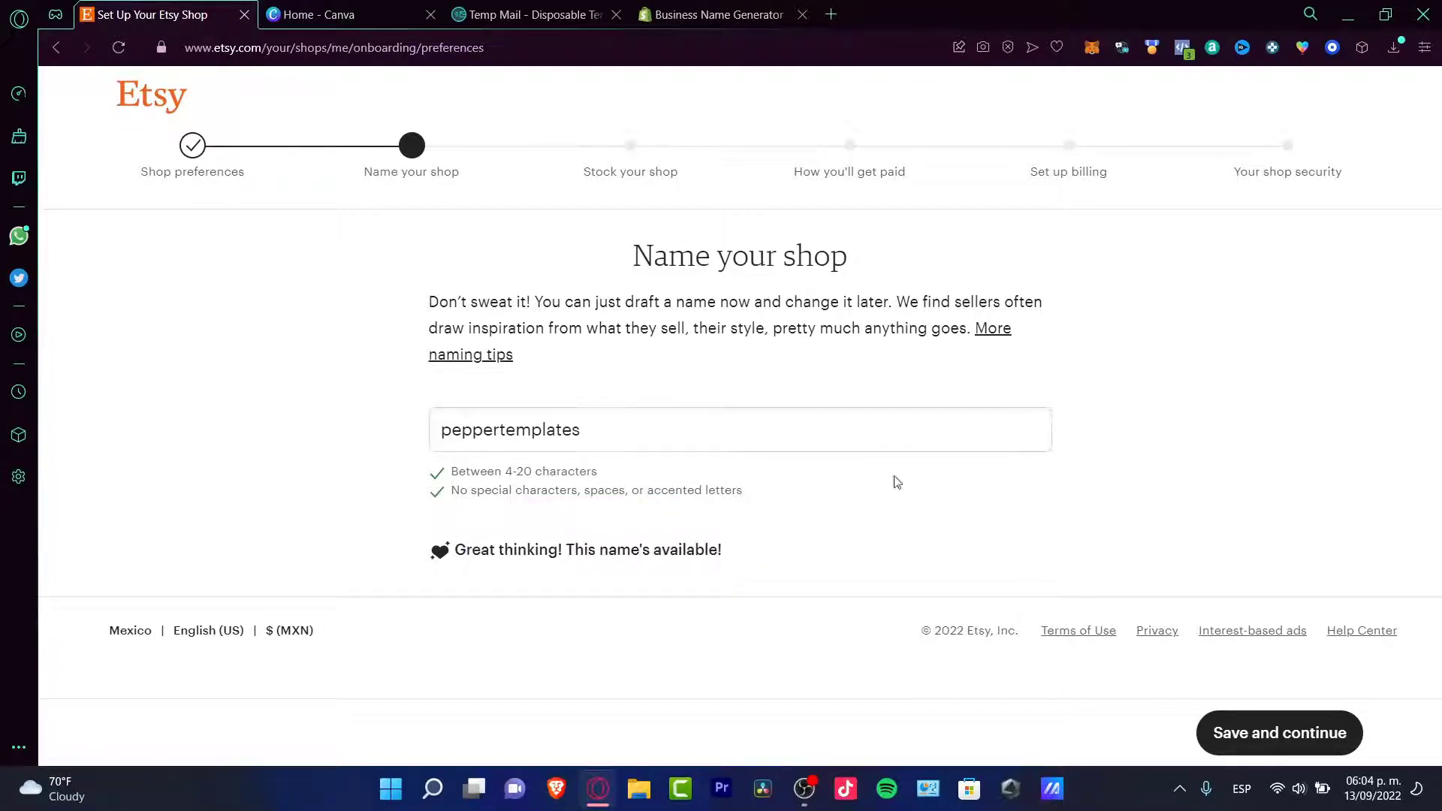
left_click(583, 428)
left_click(1286, 734)
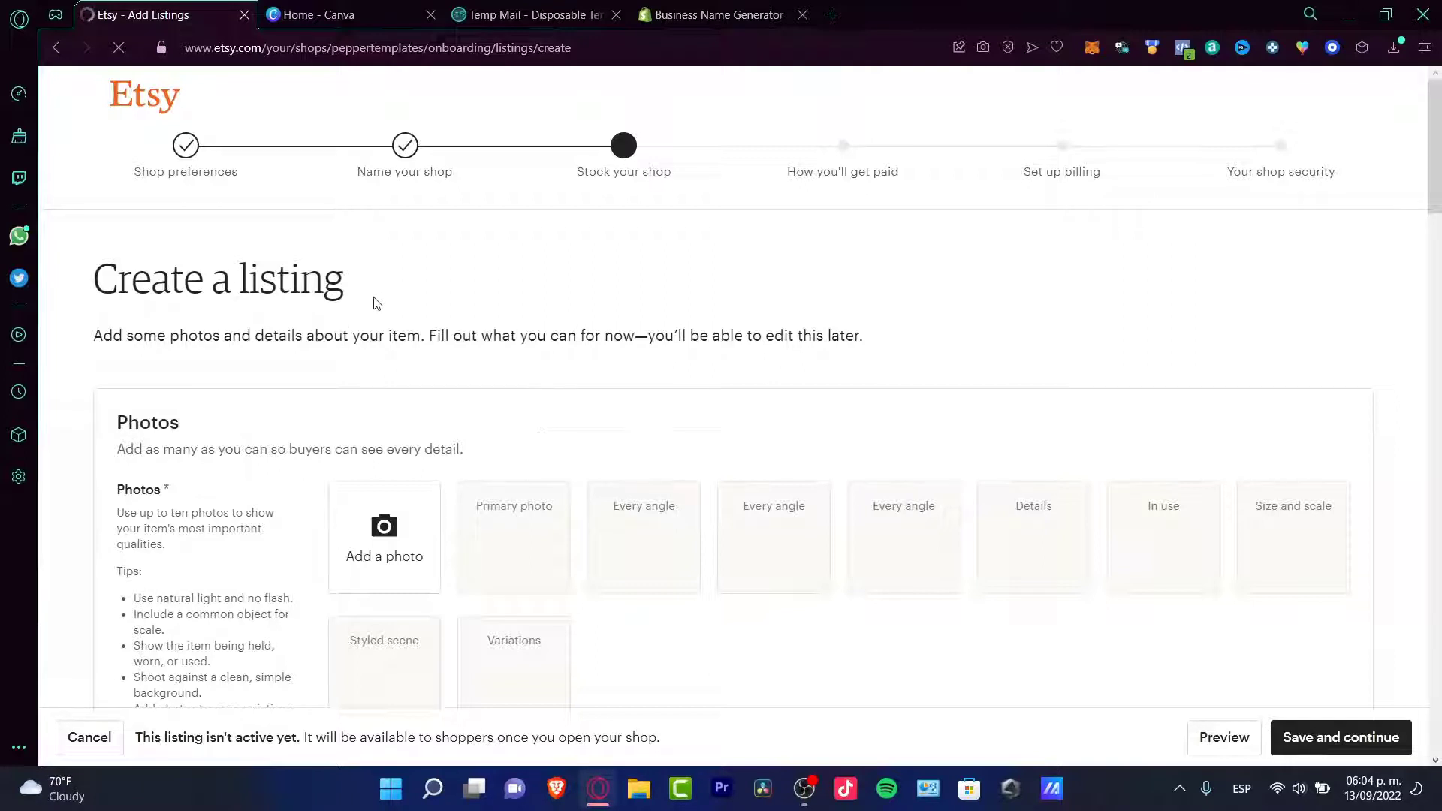
Review the Create a listing page and the remaining setup stages for payment, billing and shop security
left_click_drag(249, 282, 94, 280)
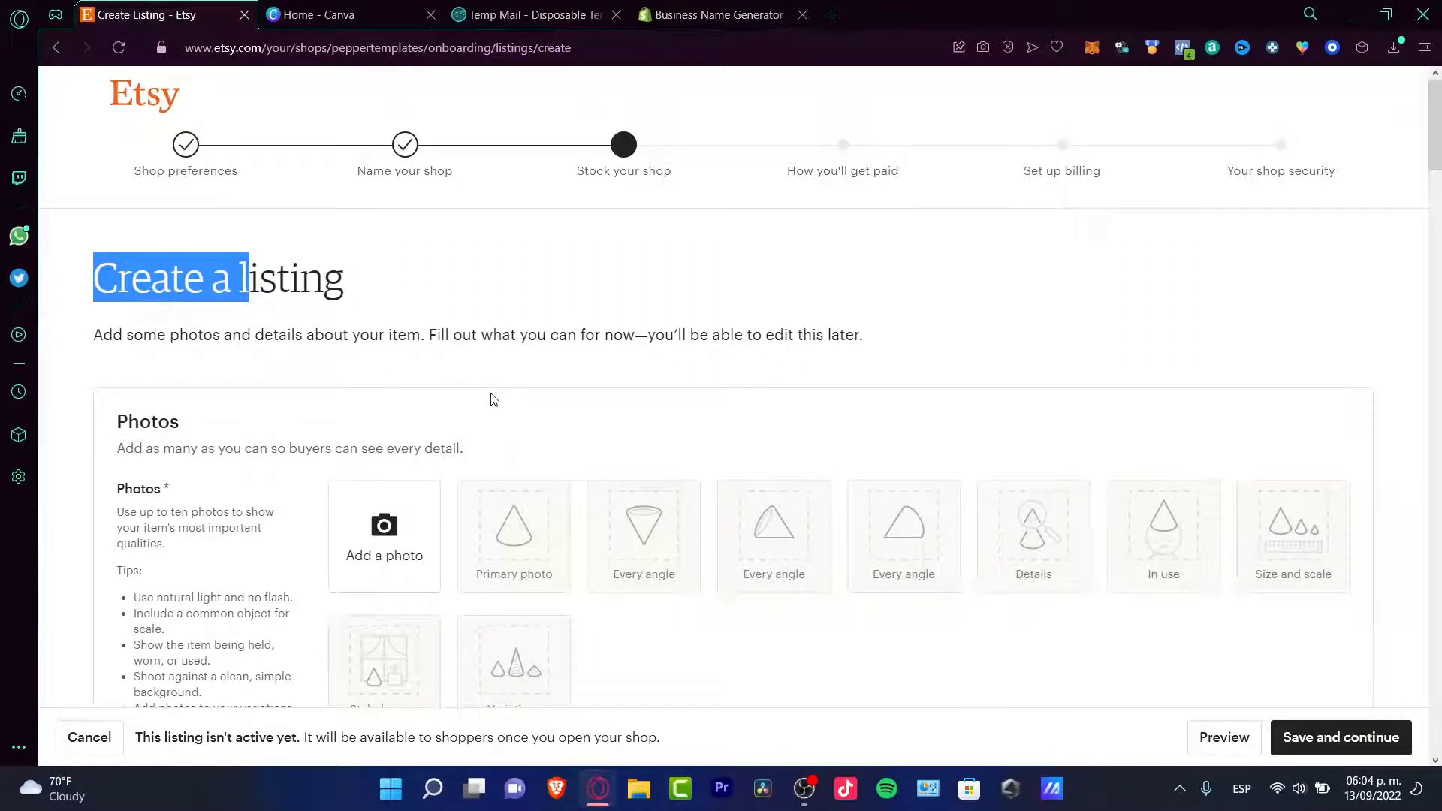
left_click(670, 209)
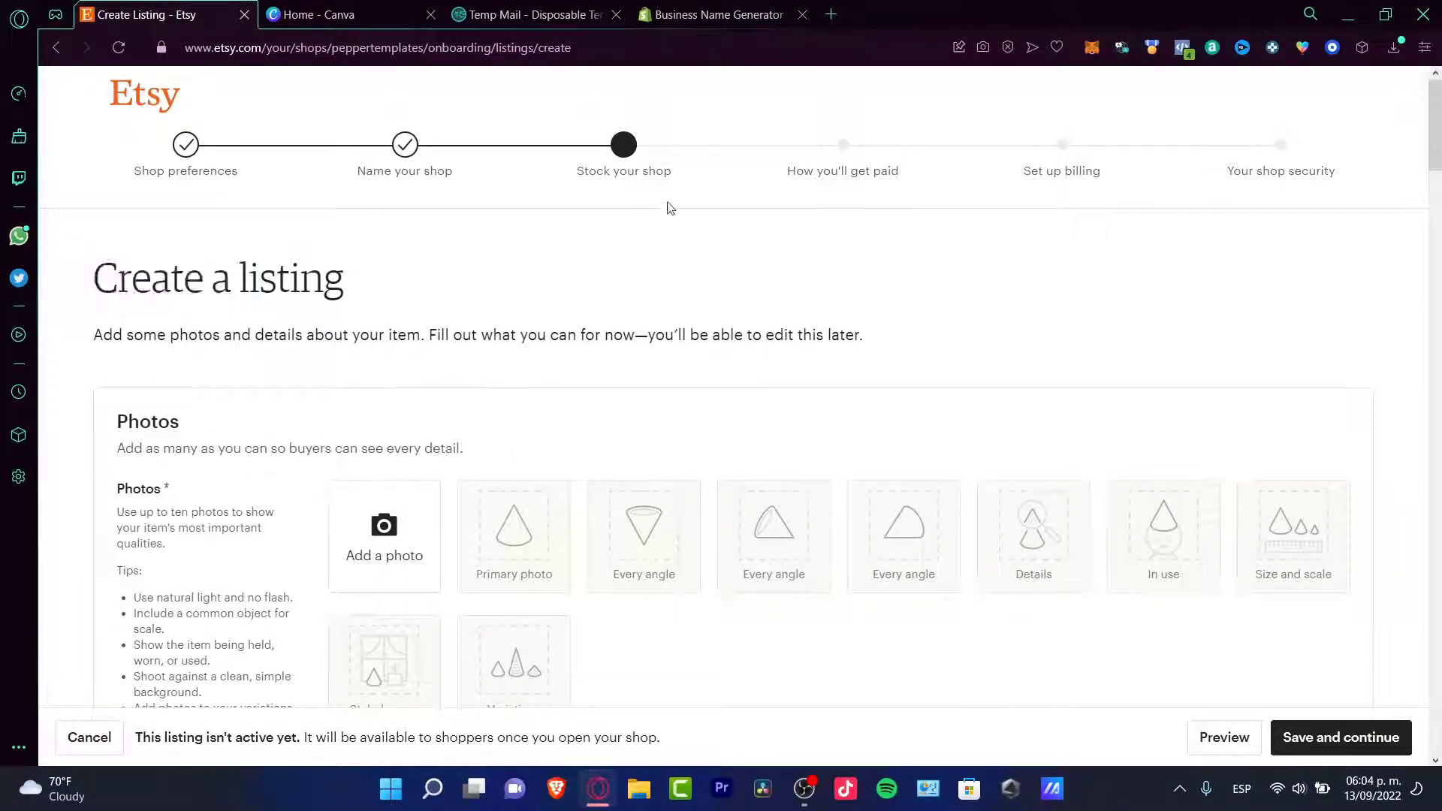
left_click_drag(896, 180, 903, 186)
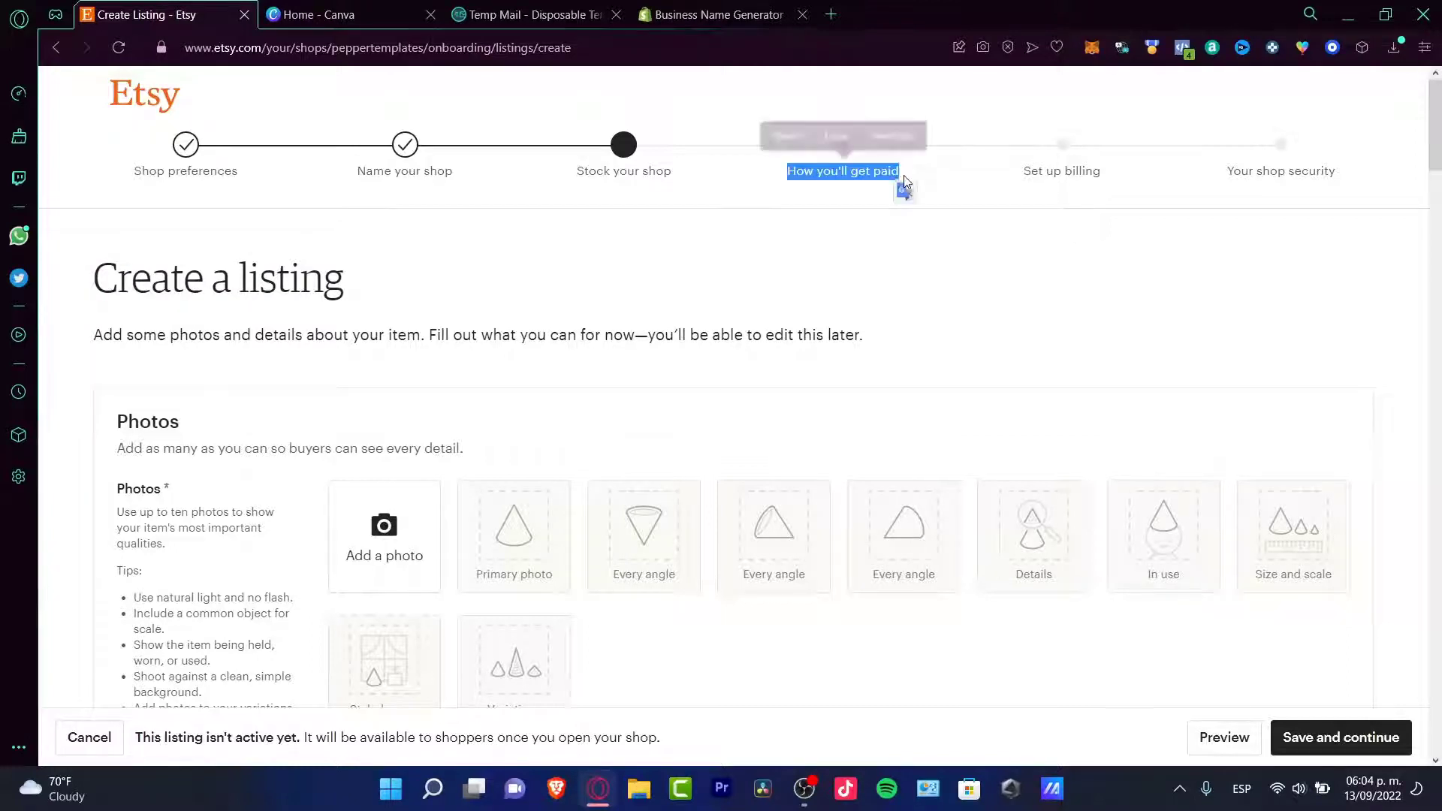
left_click(1003, 192)
left_click_drag(1091, 160, 1114, 145)
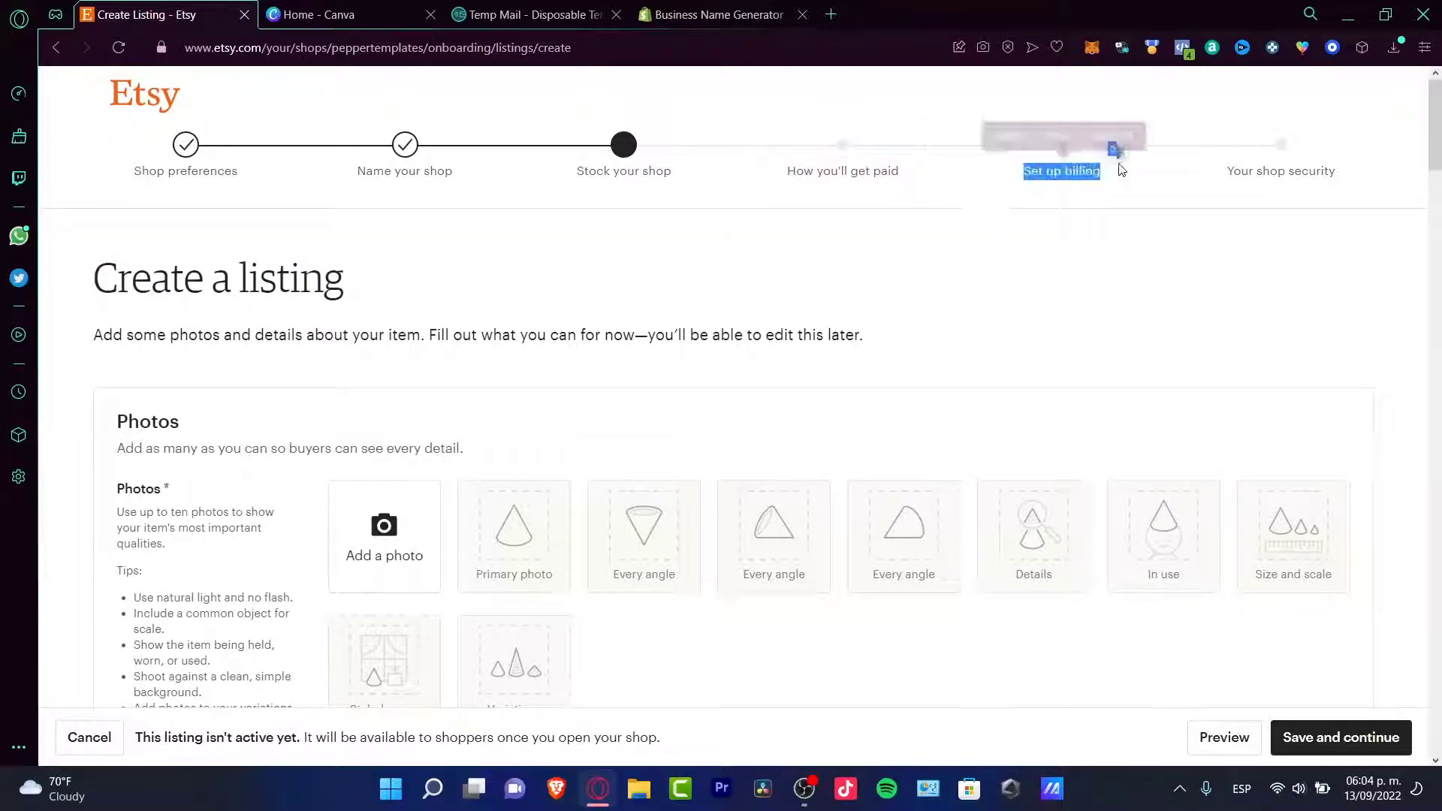
left_click_drag(1227, 179, 1365, 190)
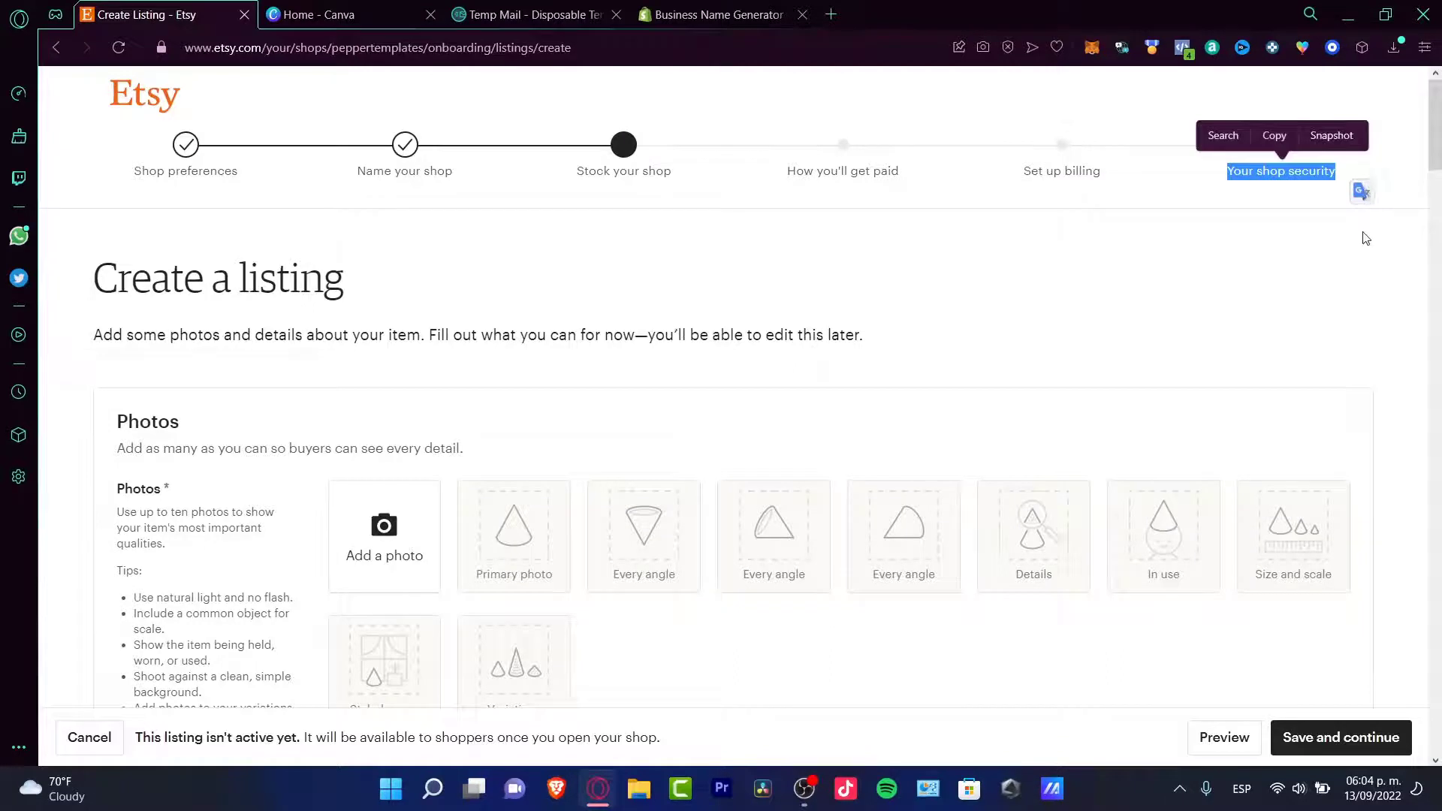
left_click(1312, 335)
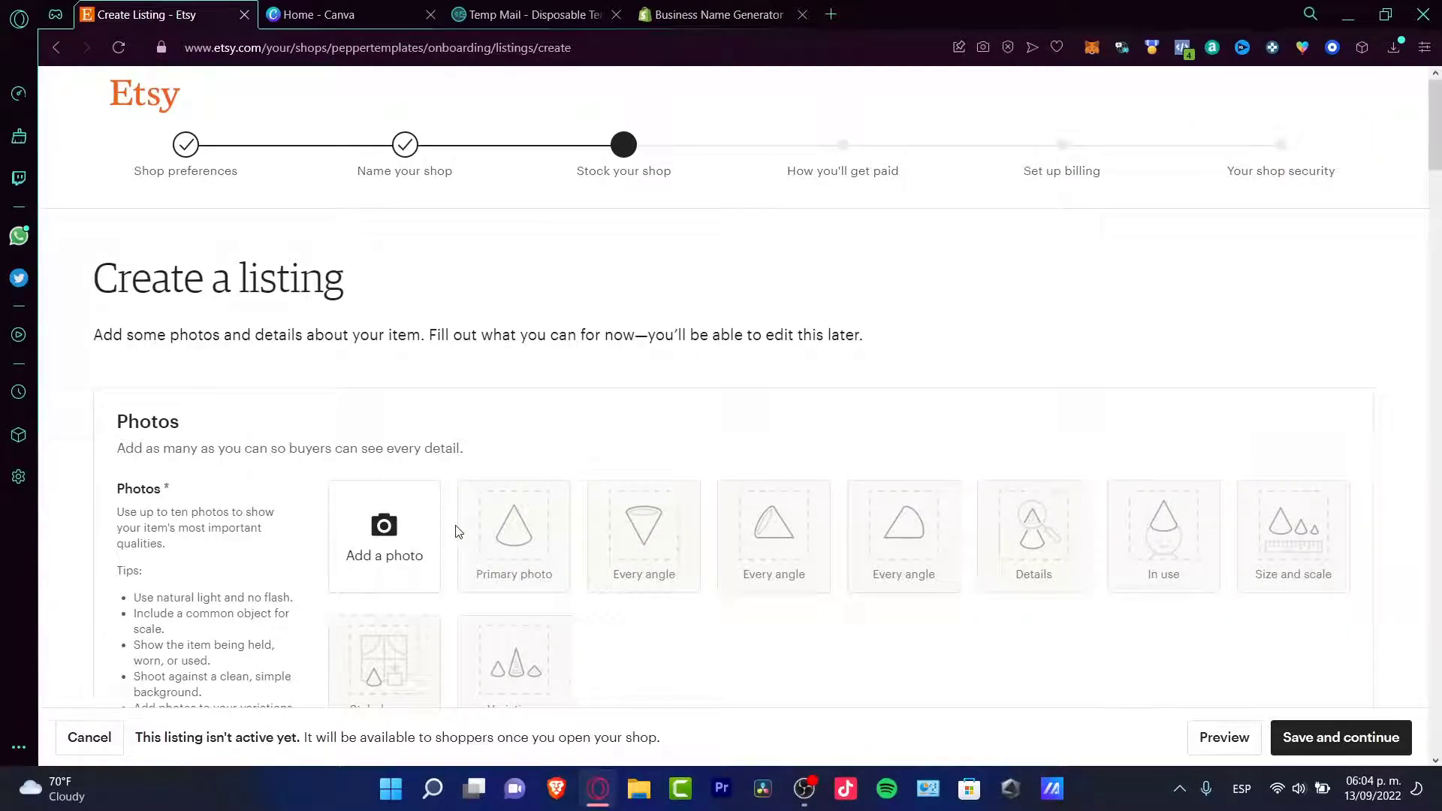
Switch to Canva, search the templates for "digital planner" and open the Pink Minimalist Digital Printable Daily Planner for customising
left_click(336, 15)
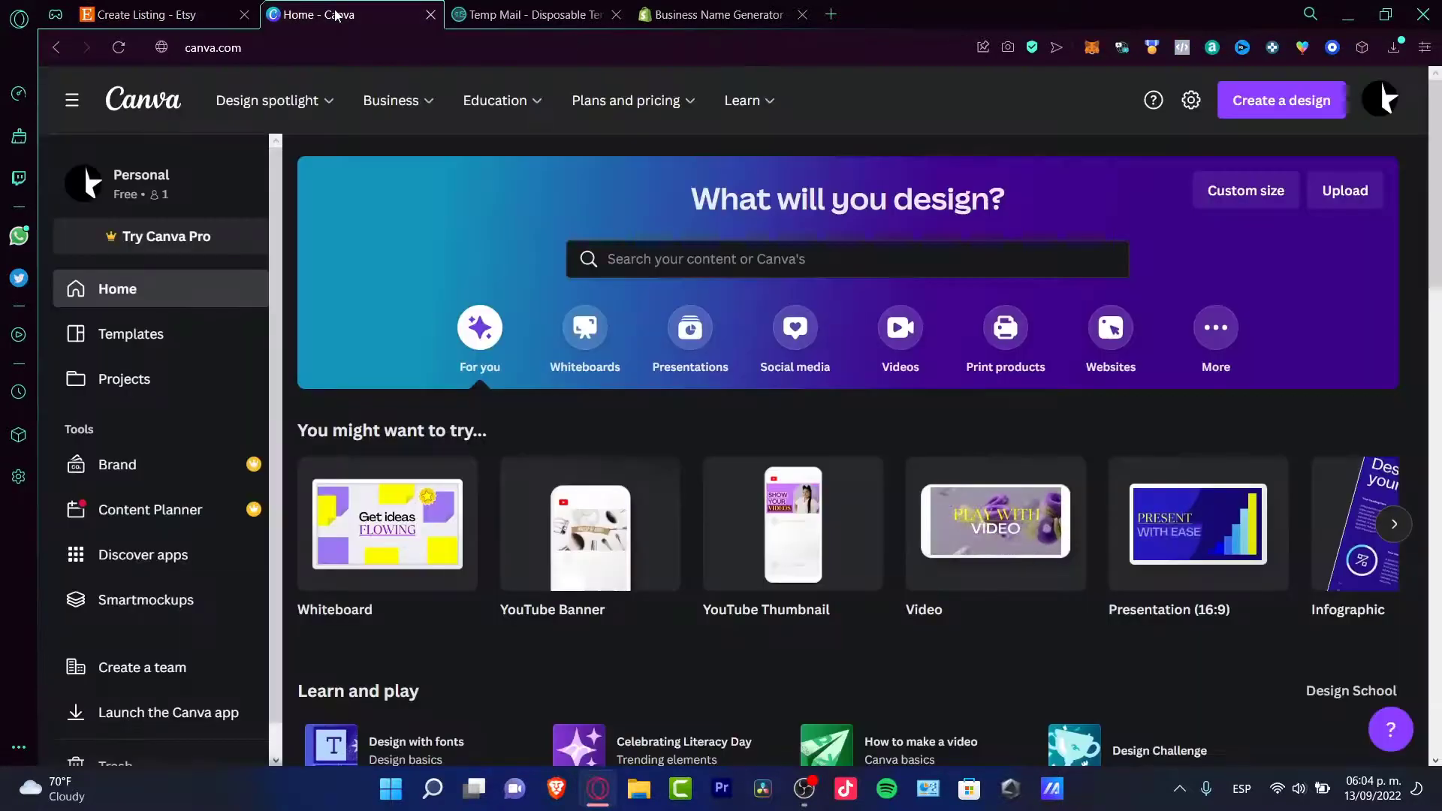
left_click(1294, 105)
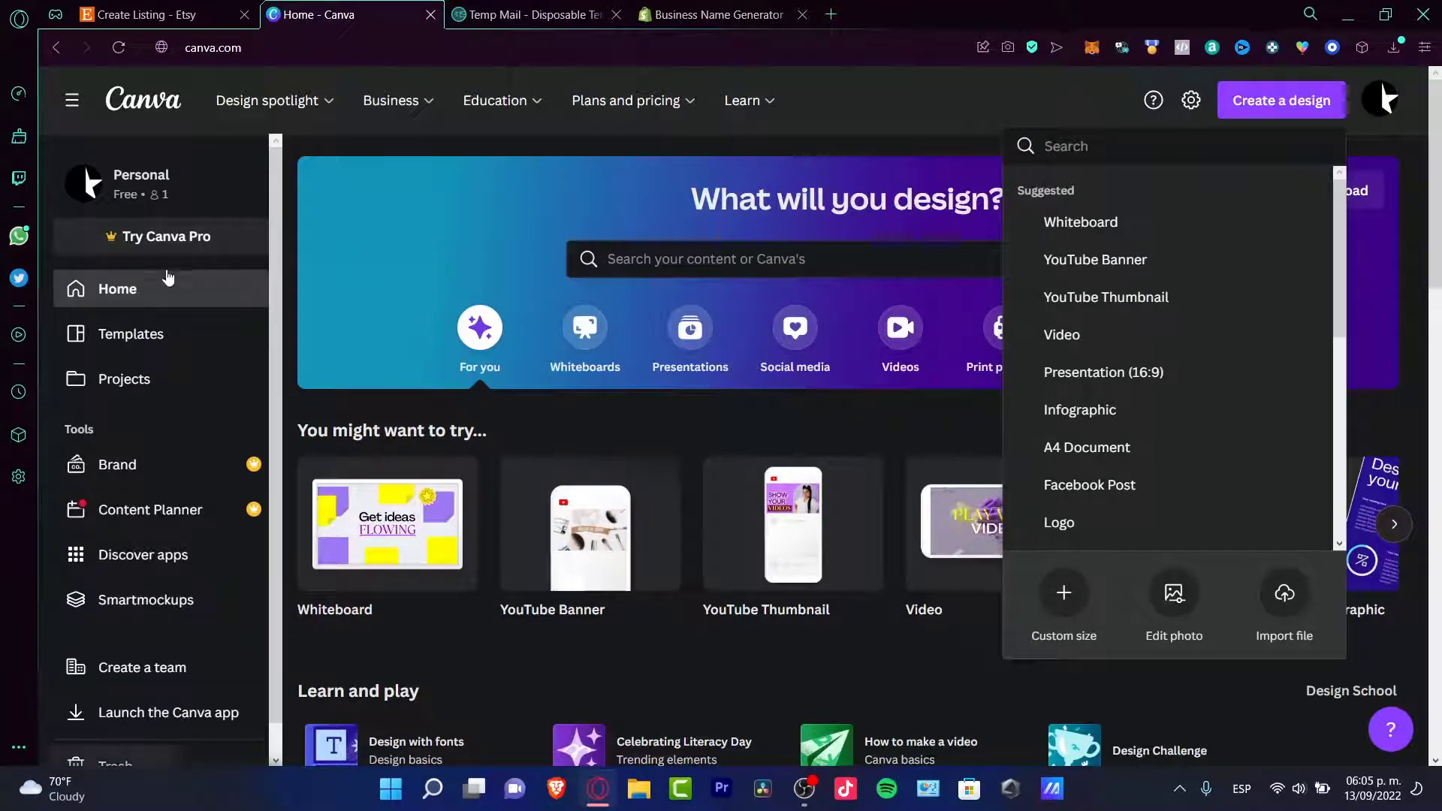
left_click(151, 333)
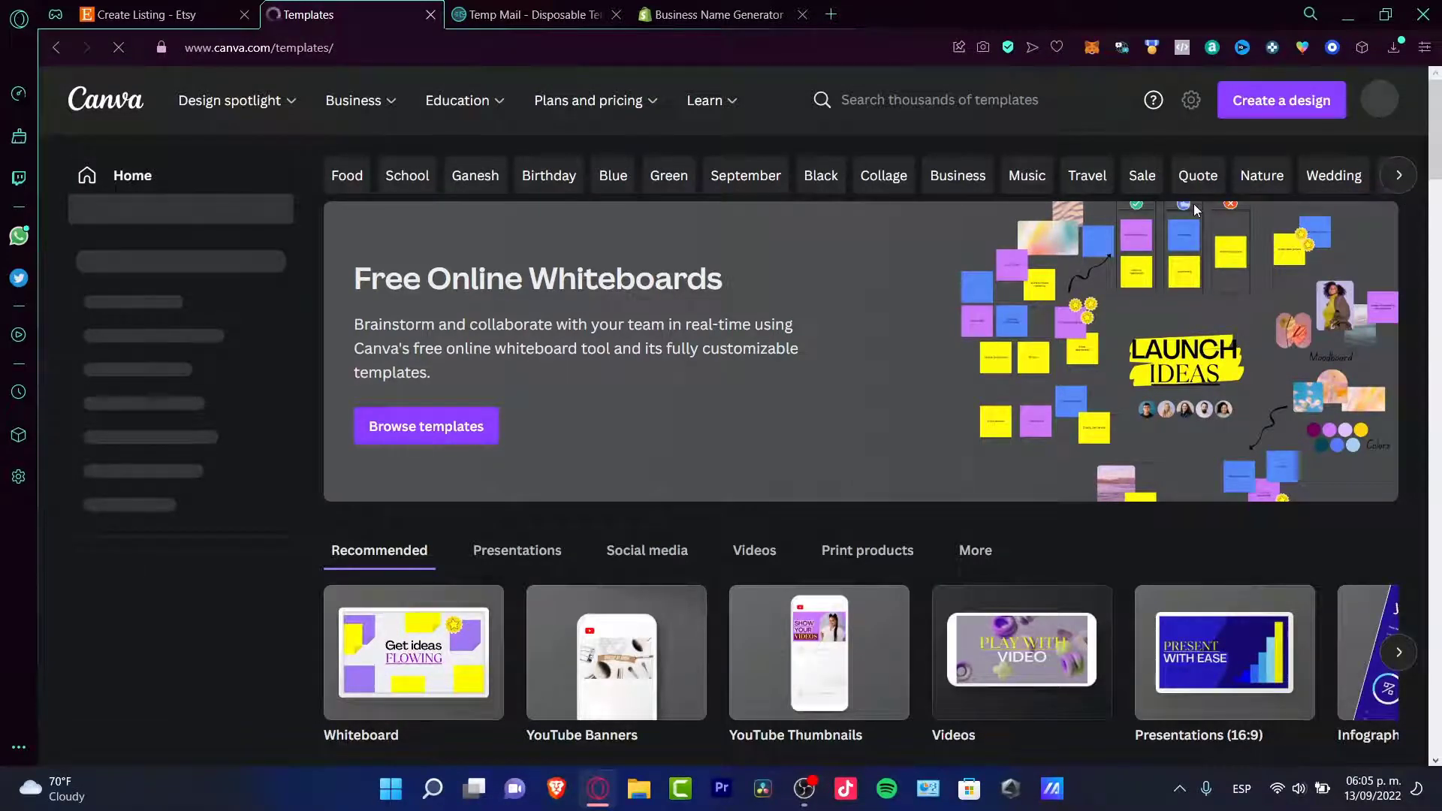
left_click(1008, 96)
type("digital planne")
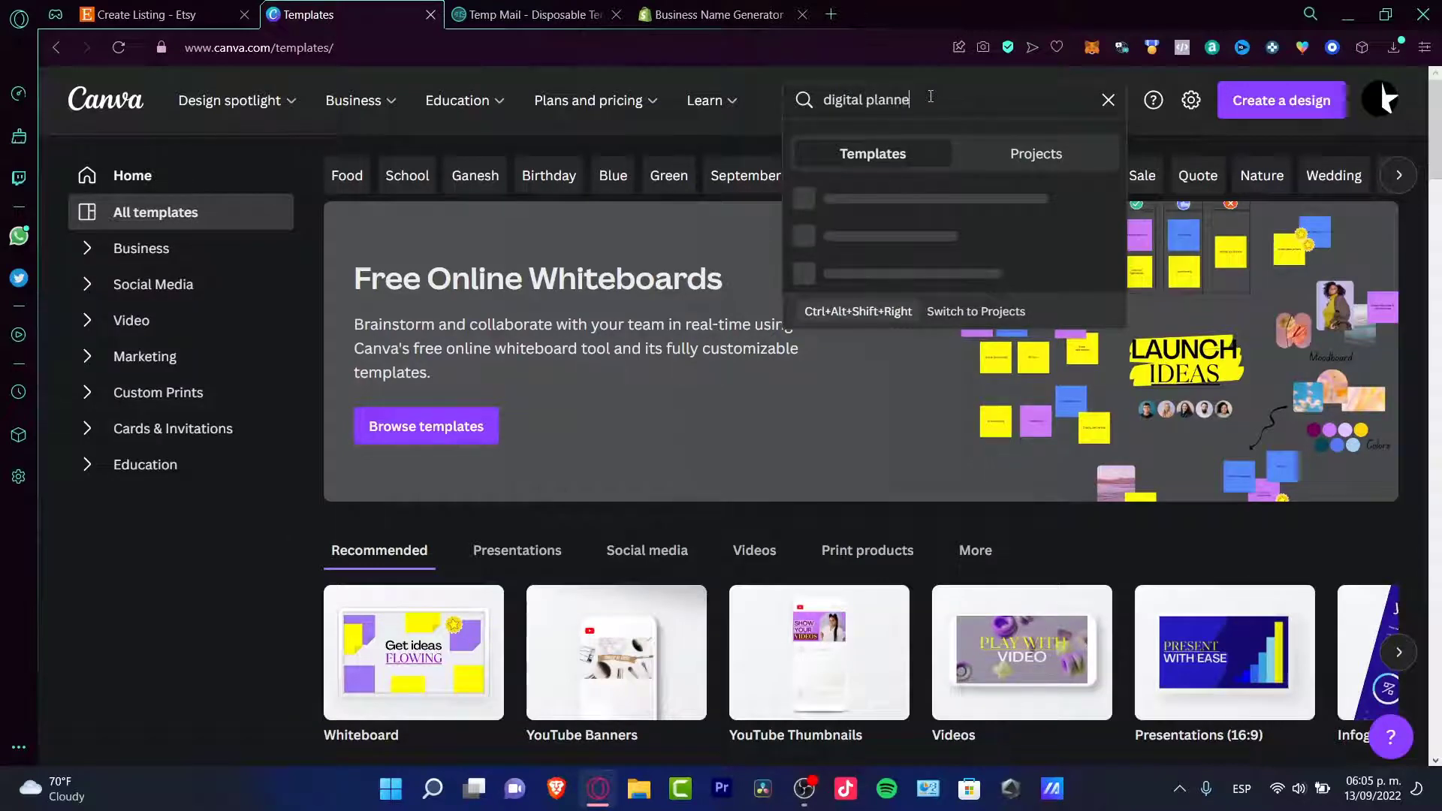
type("r")
key("Return")
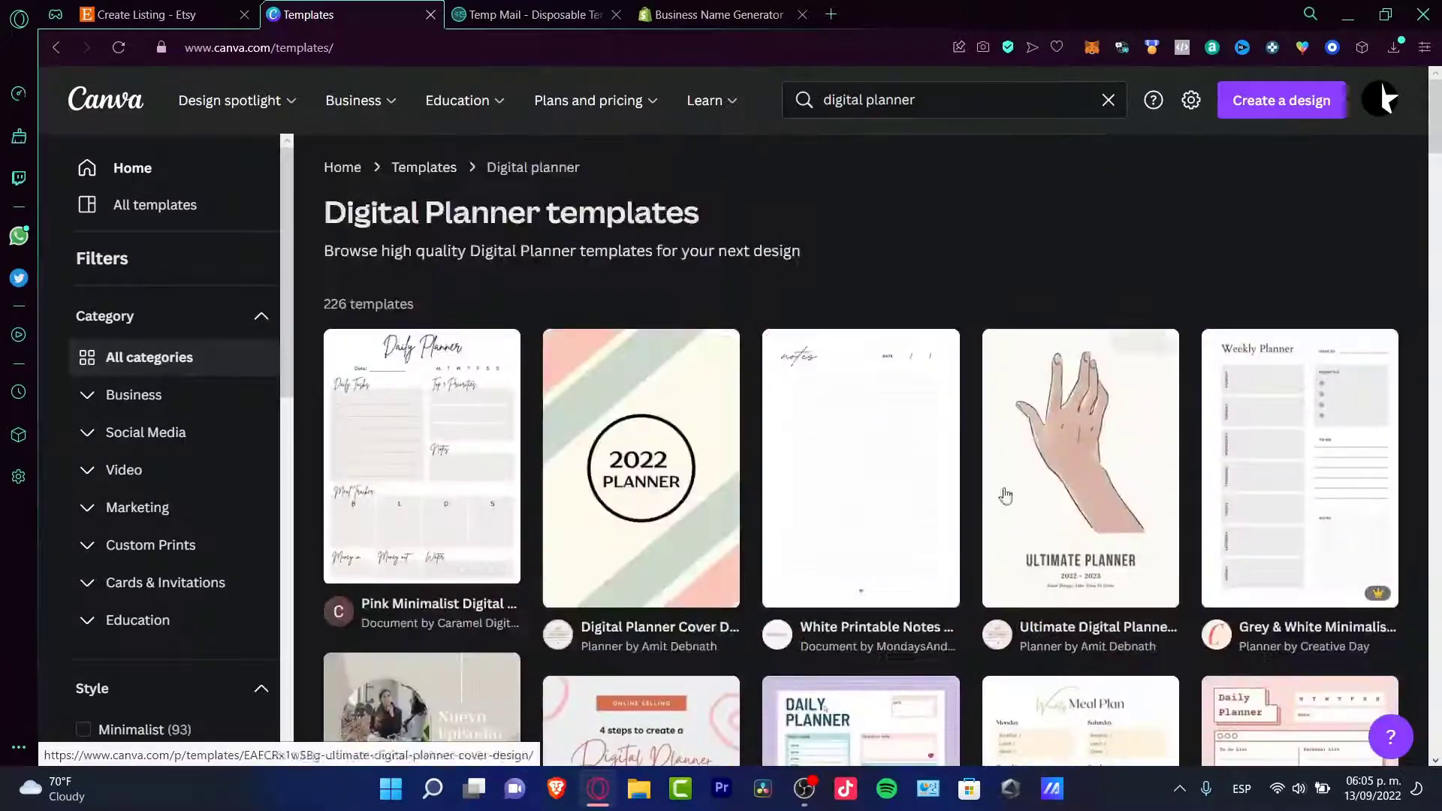
left_click(456, 413)
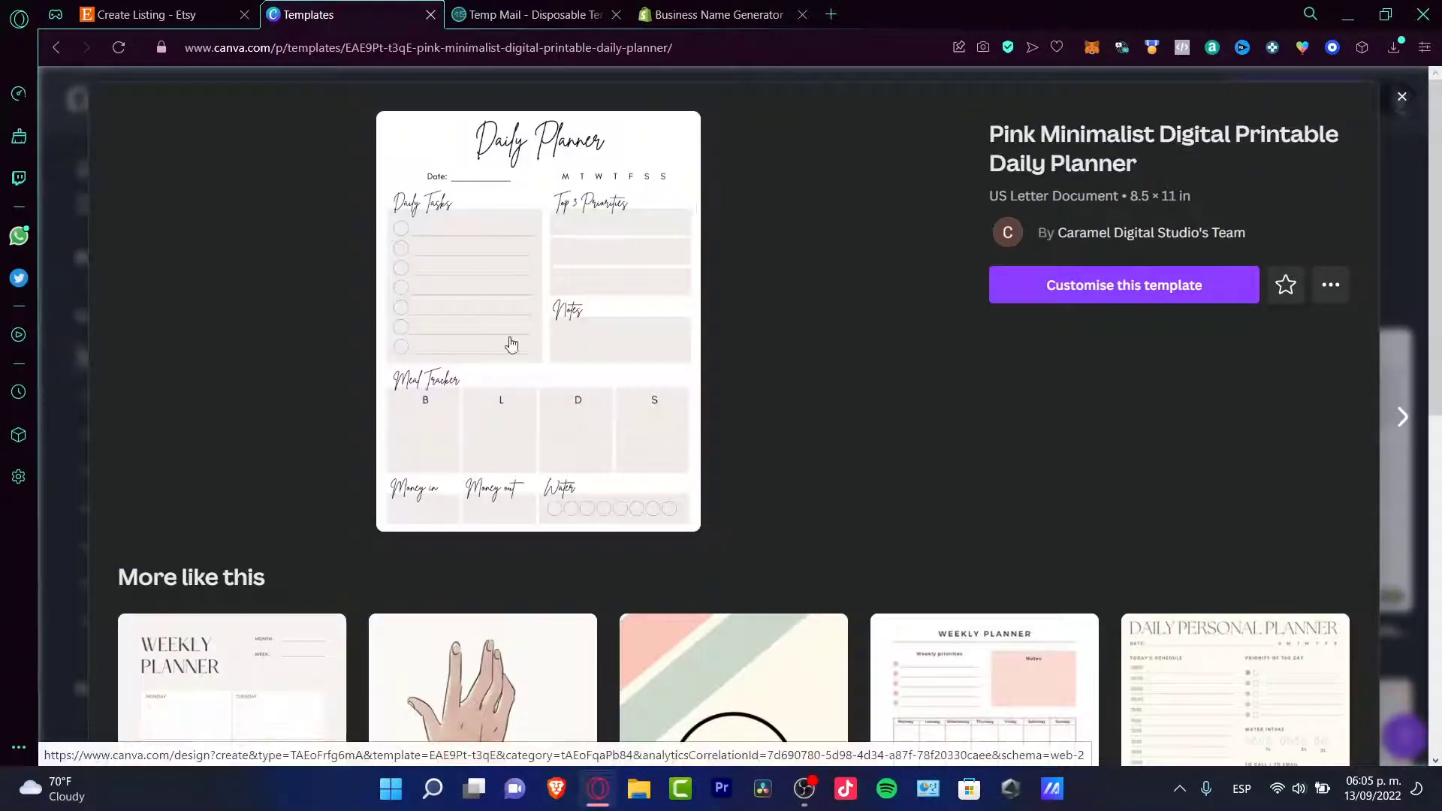
left_click(1136, 291)
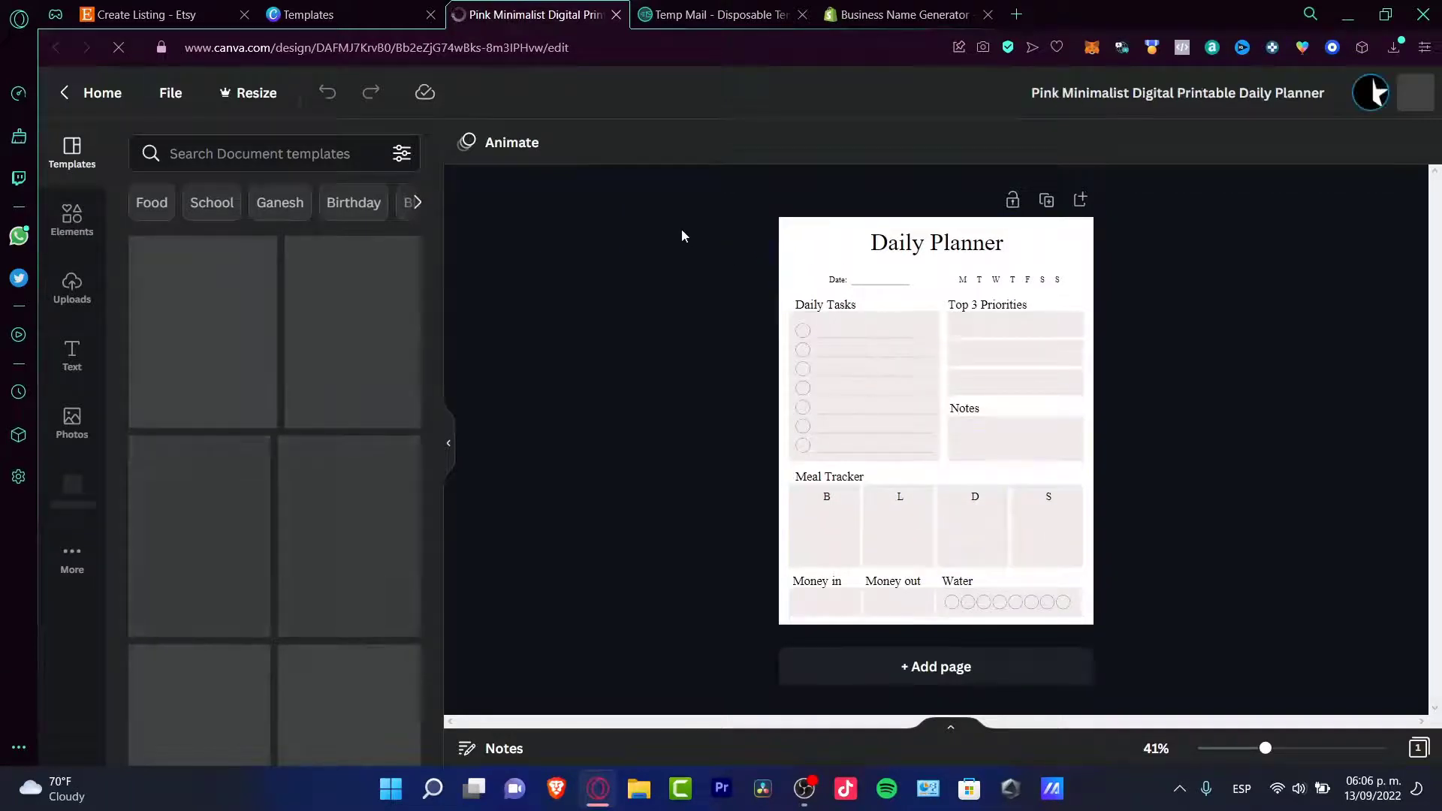
Group all elements of the daily planner page and scale the group down slightly within the page margins
left_click_drag(681, 230, 720, 256)
left_click_drag(1234, 221, 758, 601)
right_click(989, 445)
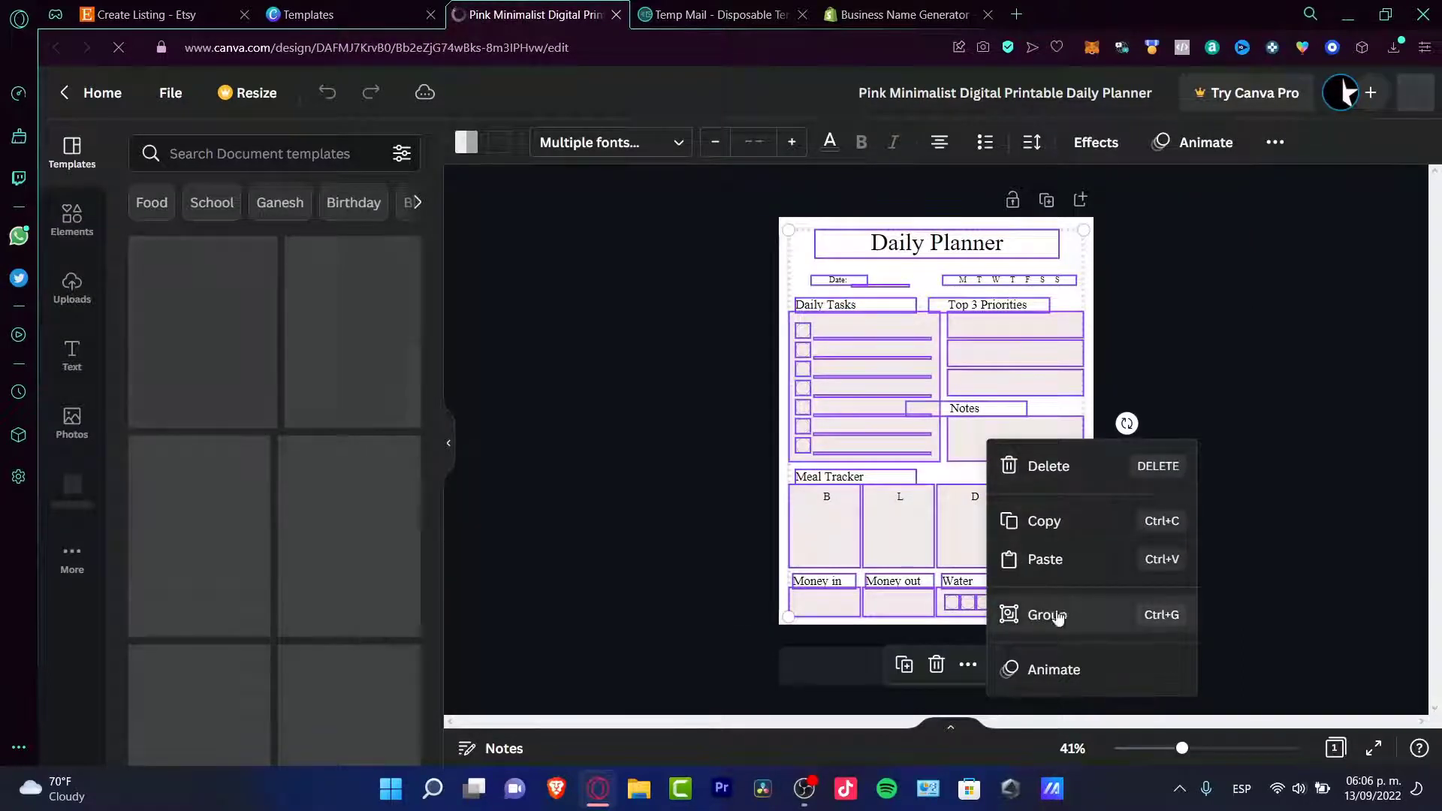
left_click(1026, 615)
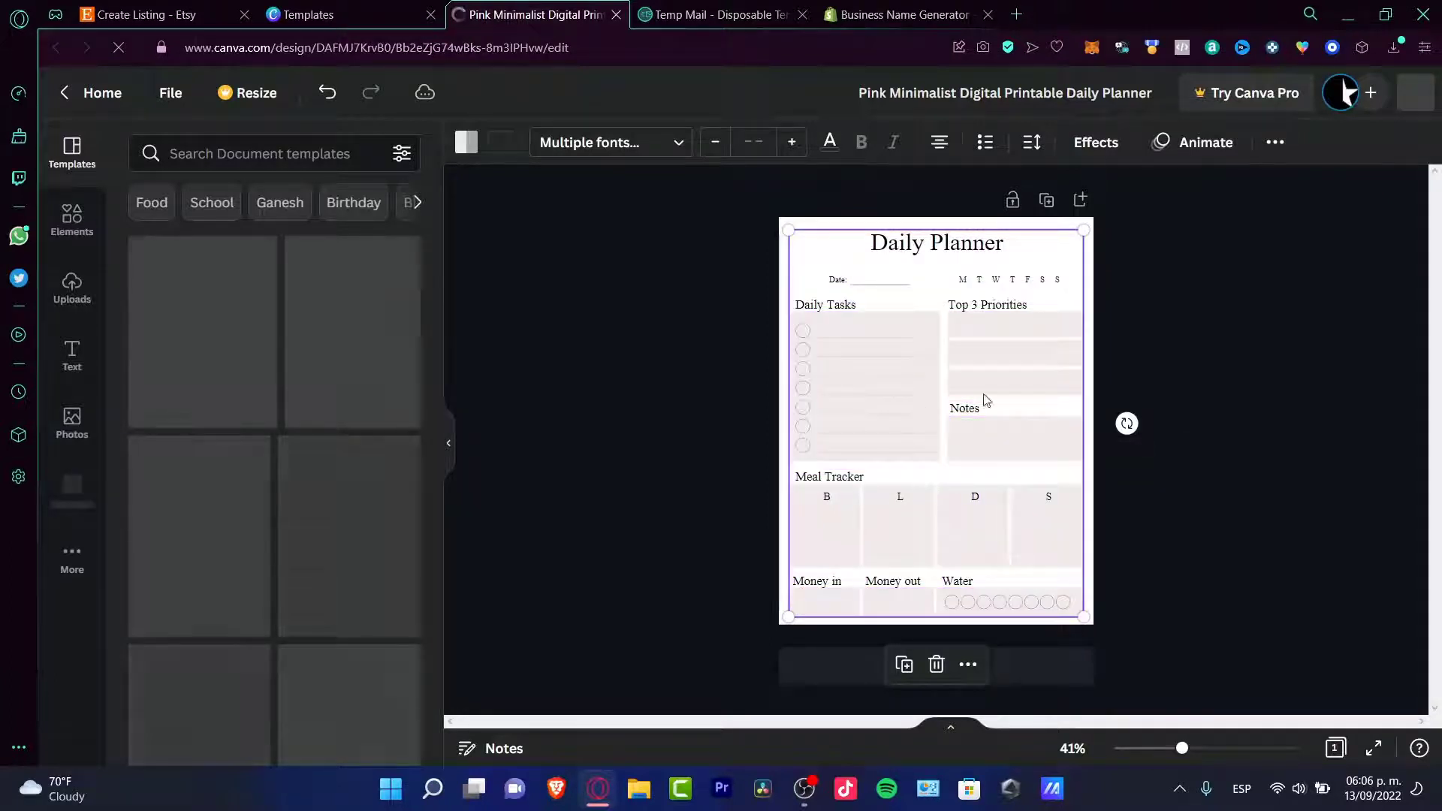
mouse_move(969, 470)
left_mouse_down()
mouse_move(1046, 483)
mouse_move(859, 507)
mouse_move(1125, 508)
mouse_move(886, 439)
mouse_move(964, 471)
left_mouse_up()
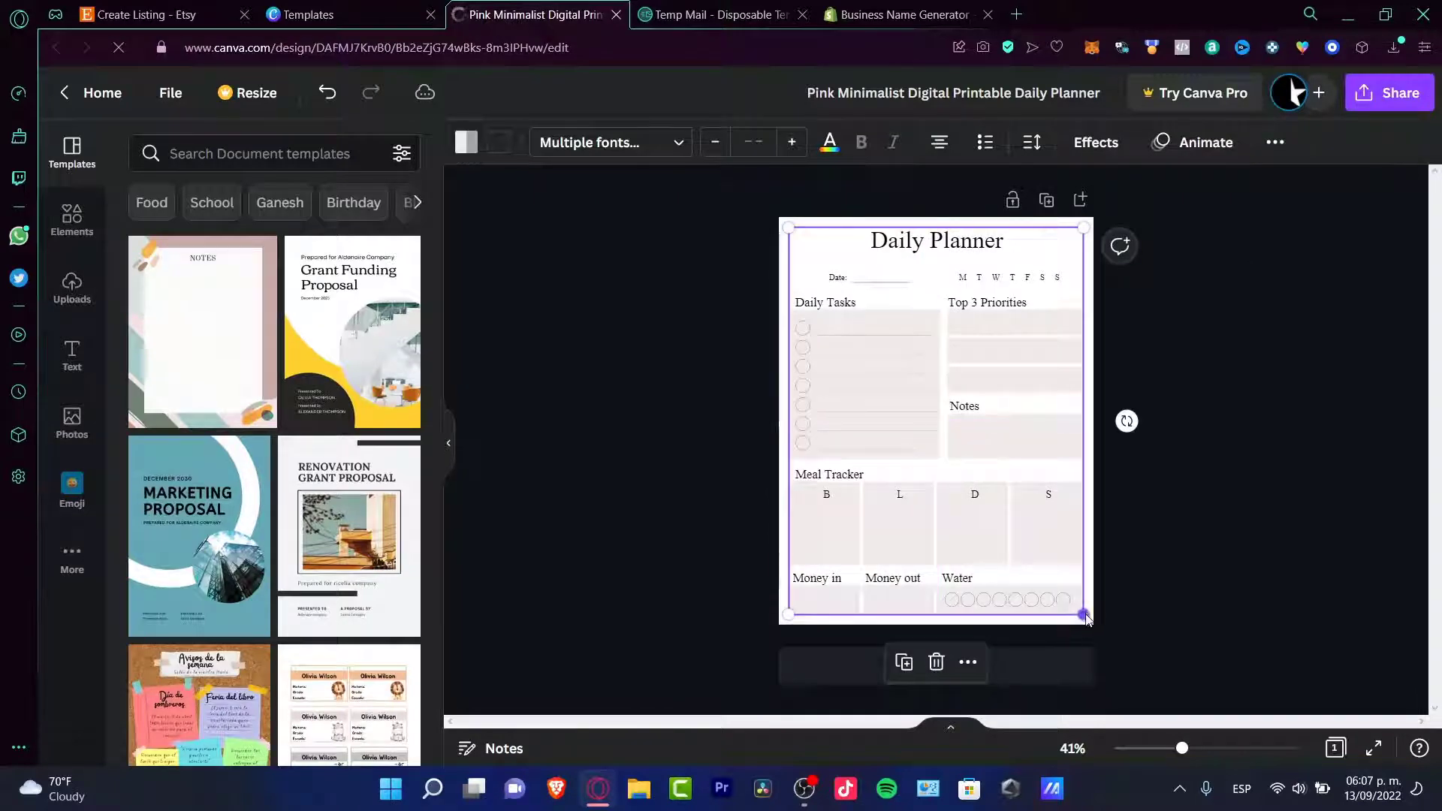
left_click_drag(1084, 615, 1071, 606)
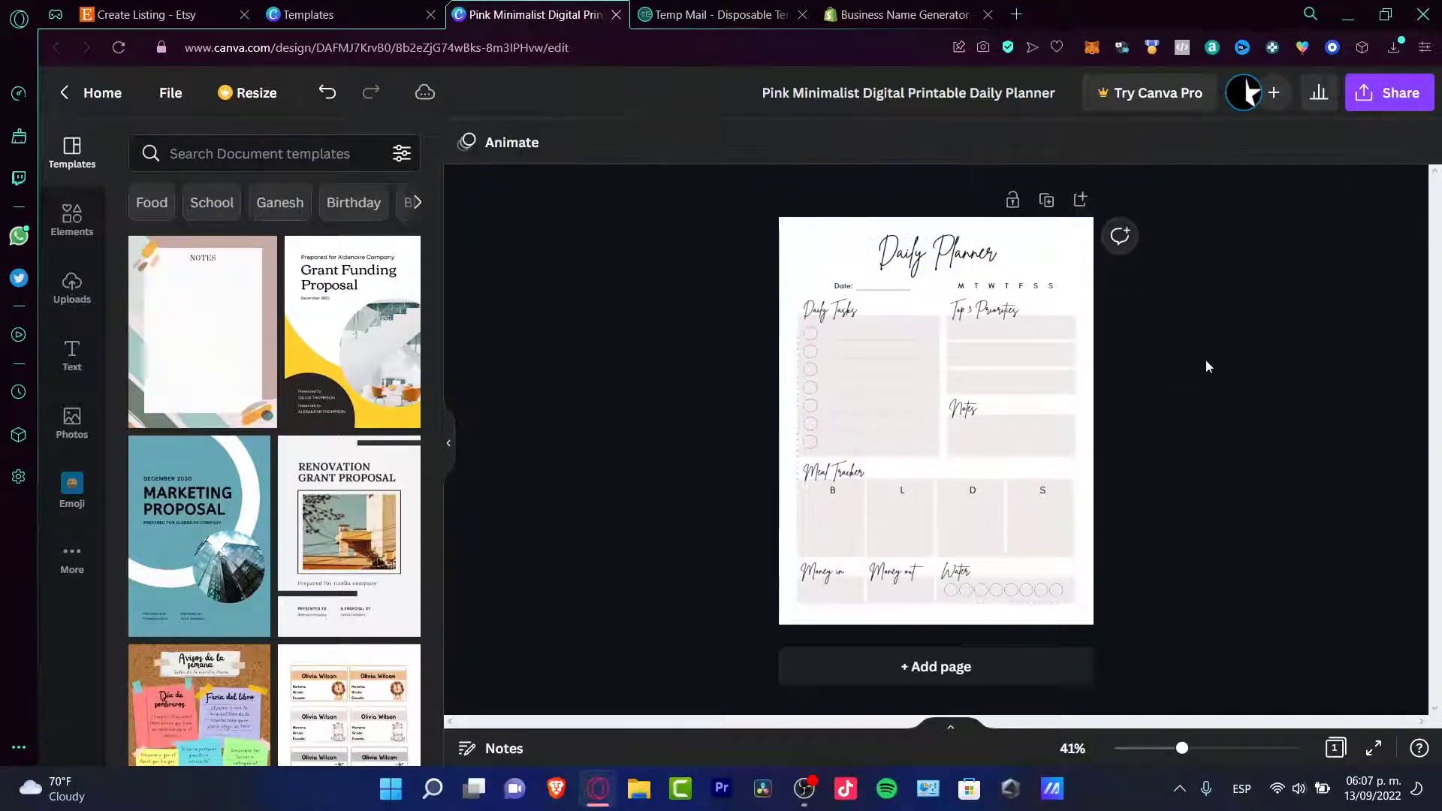
Lock the planner group in place, test selecting it, and unlock it again
left_click(1019, 254)
left_click(1075, 261)
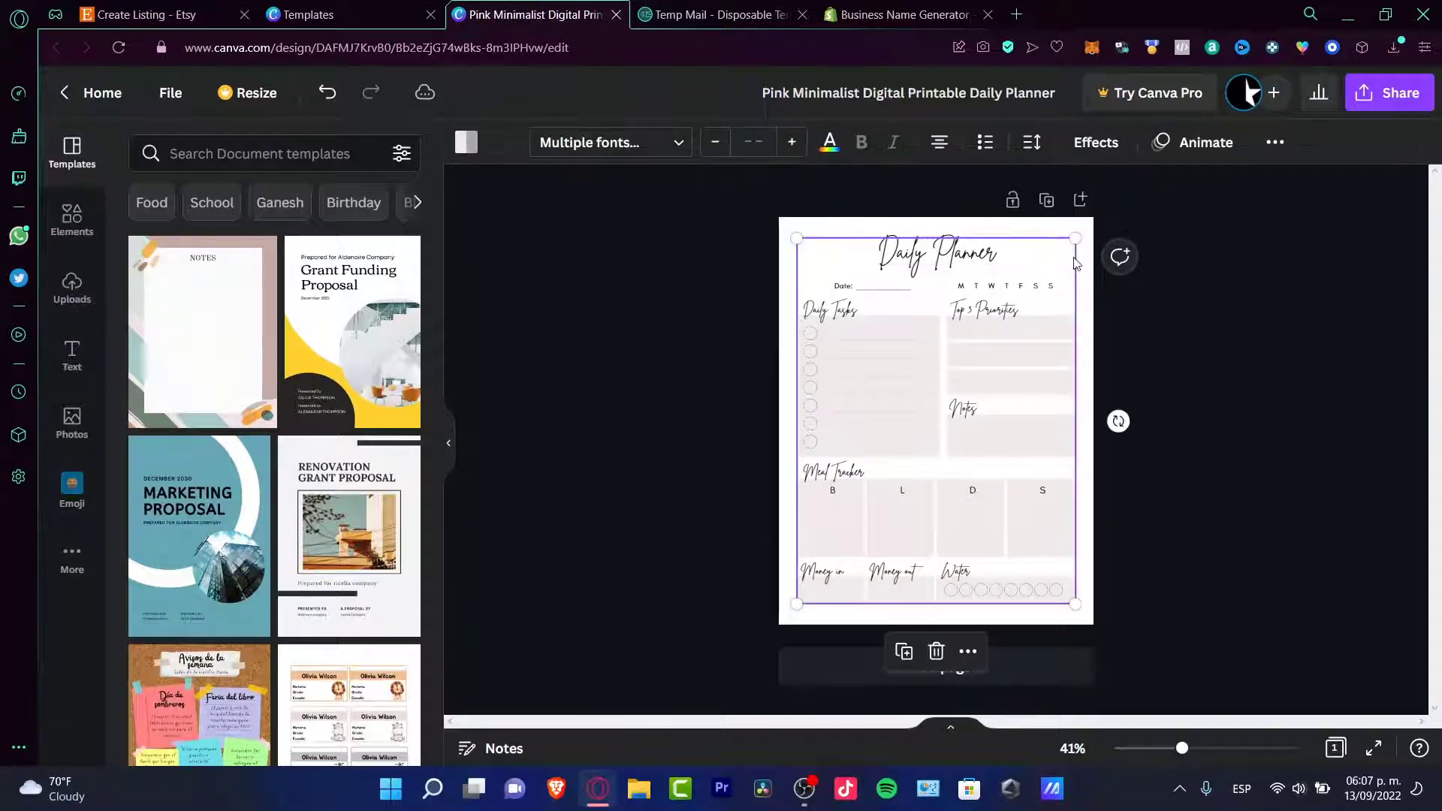
left_click(1276, 145)
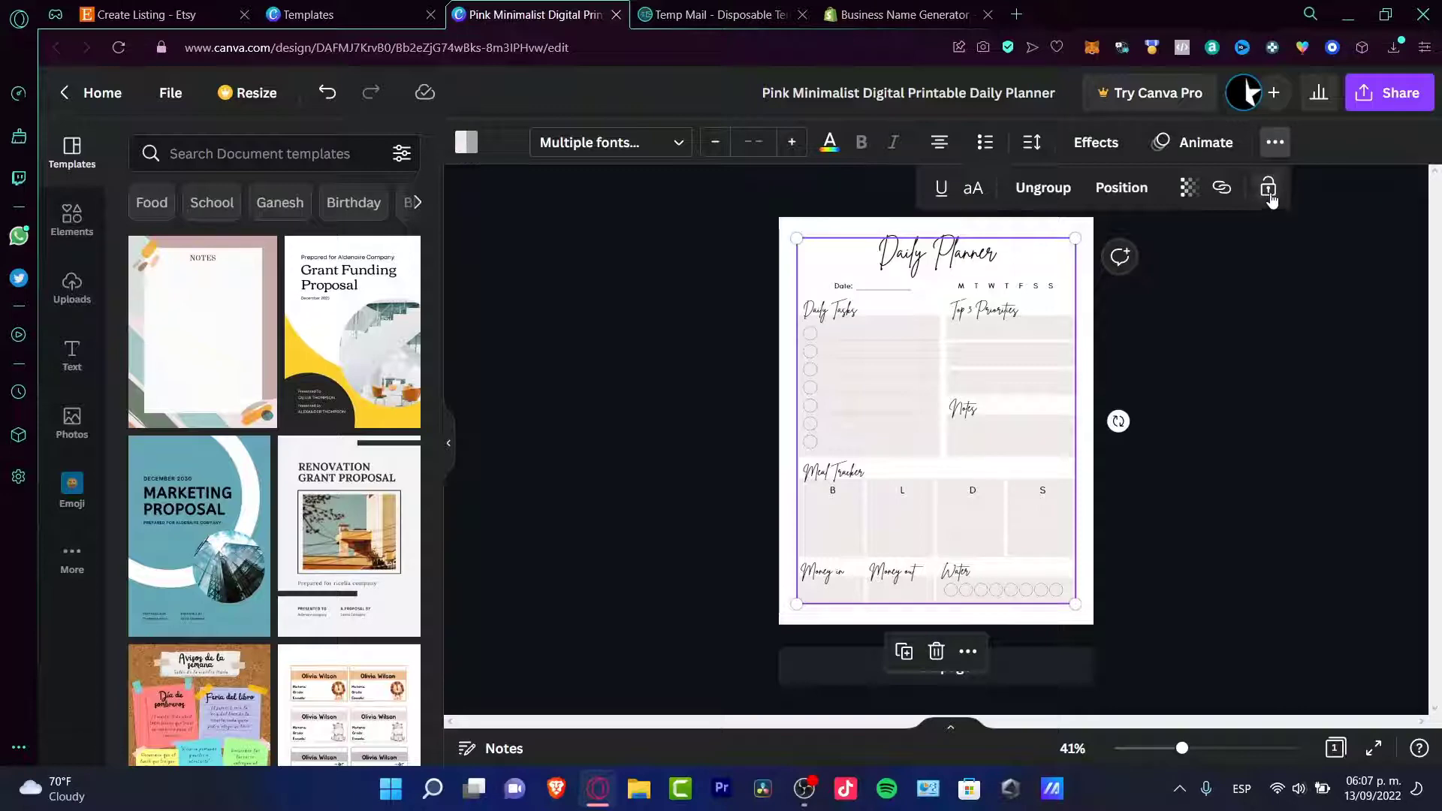
left_click(1270, 190)
left_click_drag(1270, 418, 601, 340)
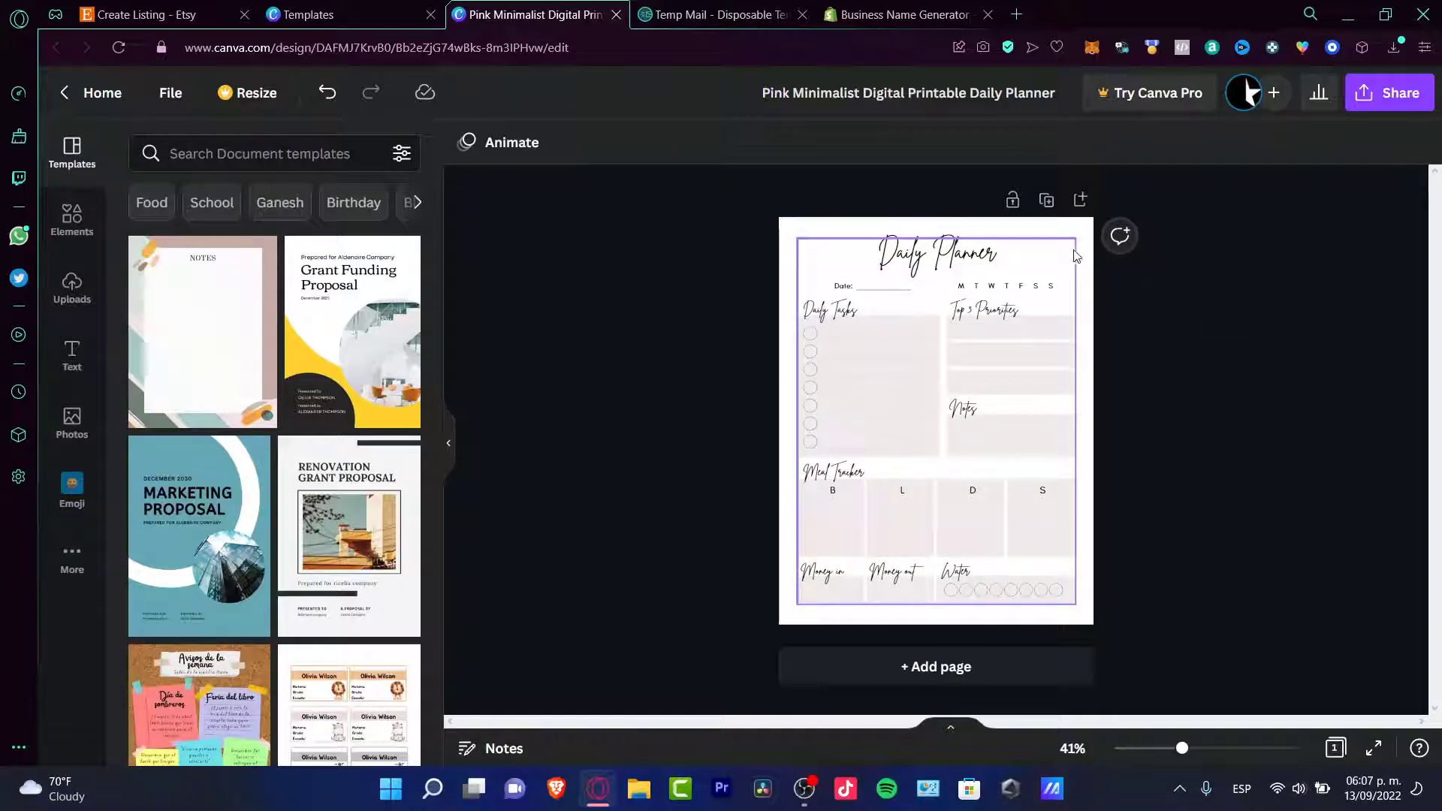
left_click(1049, 308)
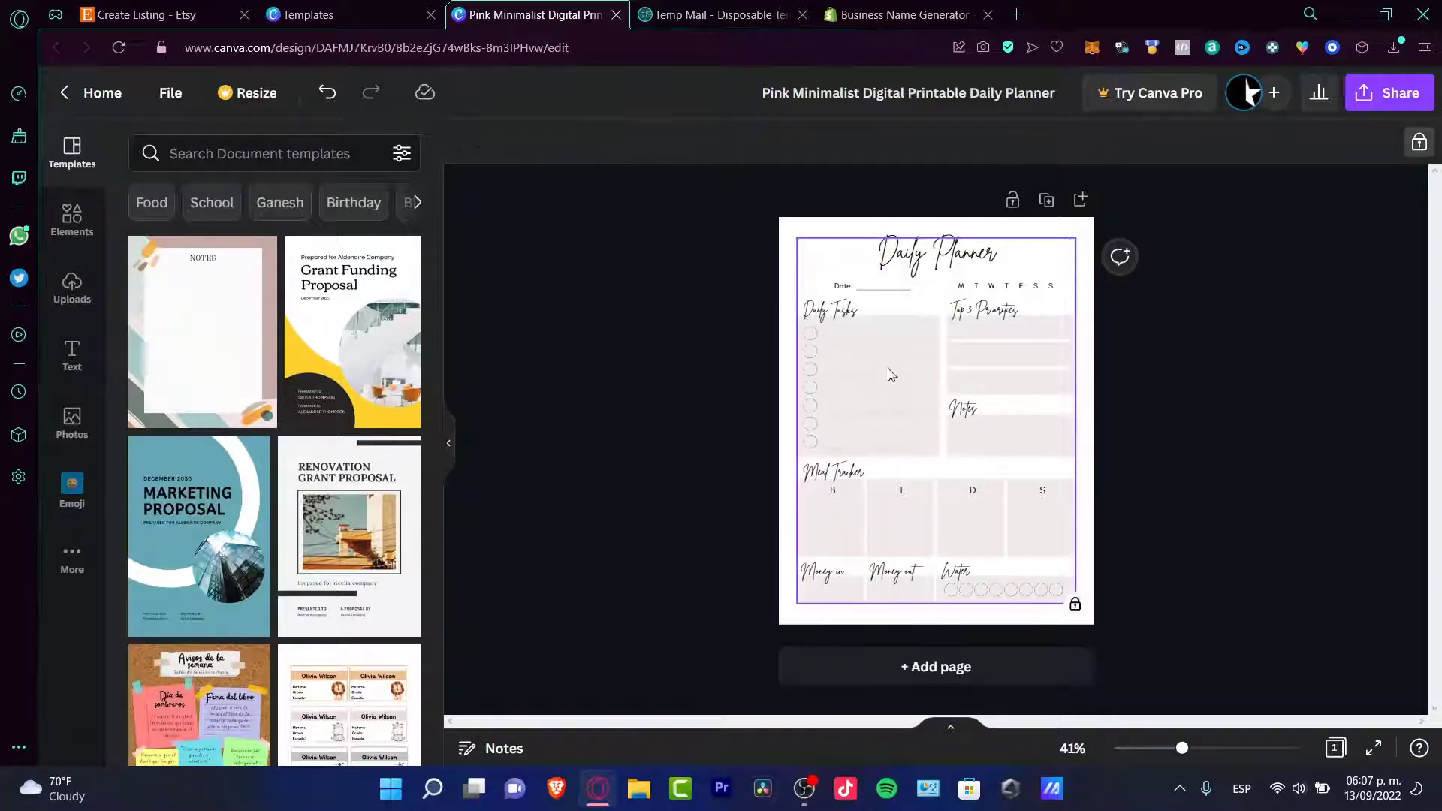
left_click(1417, 143)
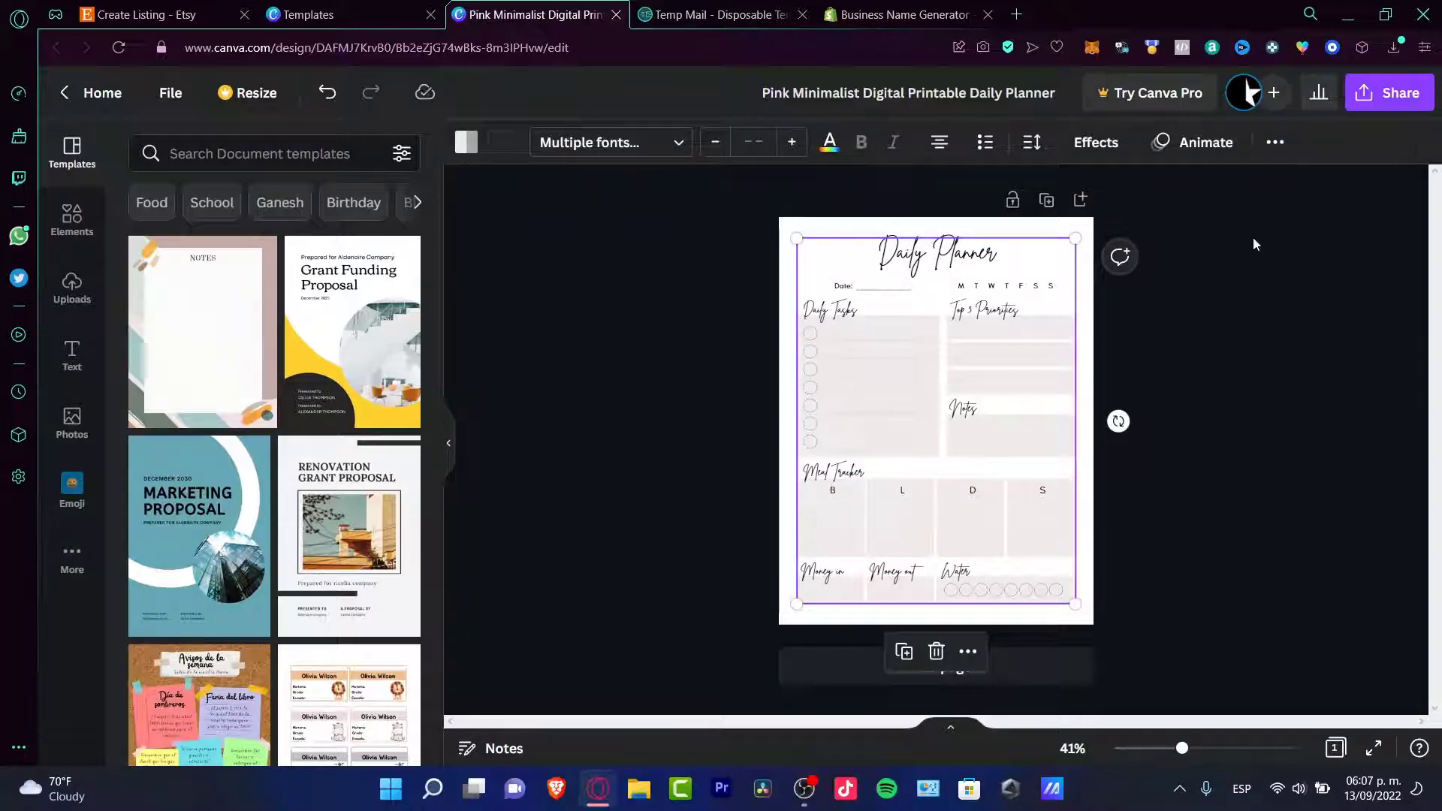
Set the planner group's transparency to about 35 and lock the group as a tracing background
left_click(1275, 143)
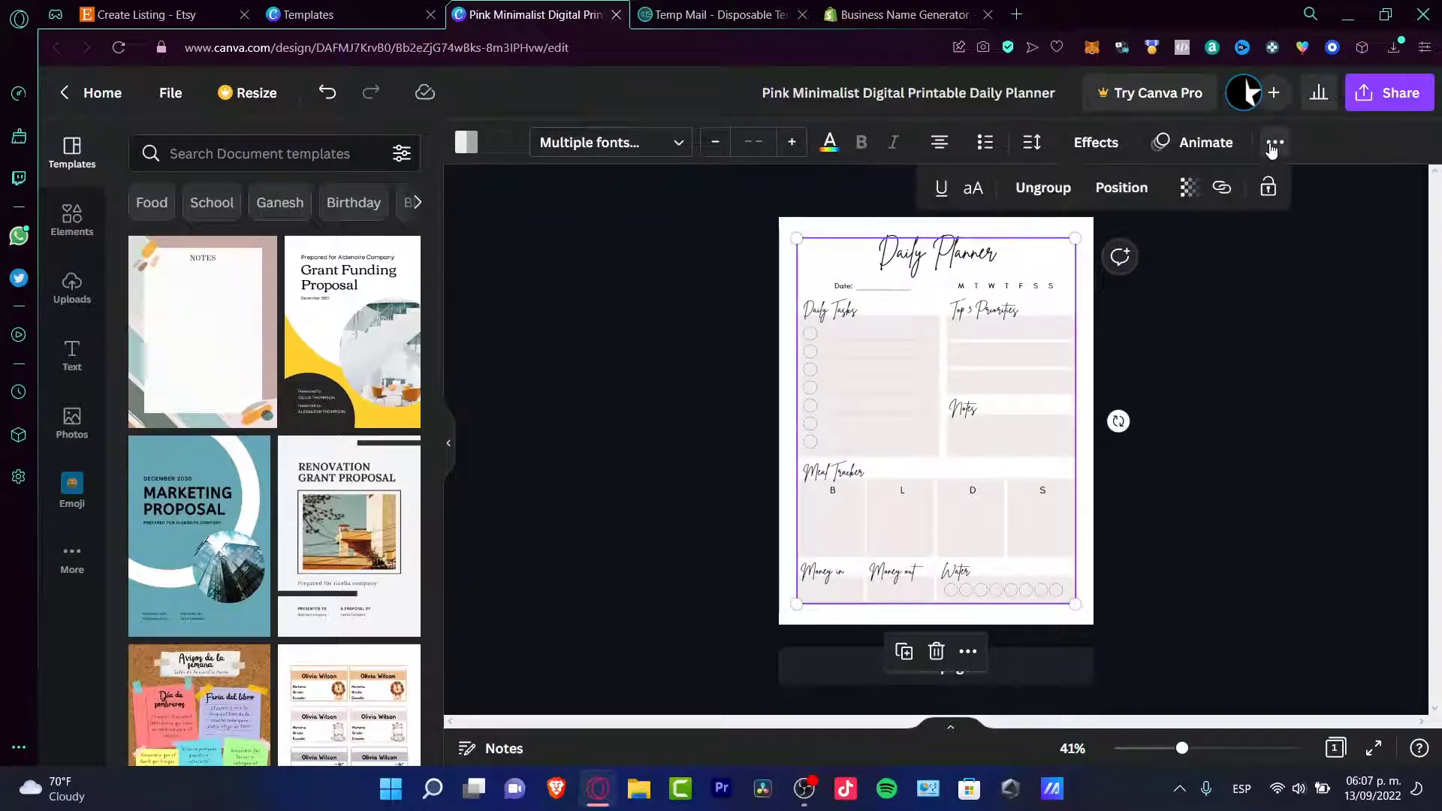
left_click(1190, 189)
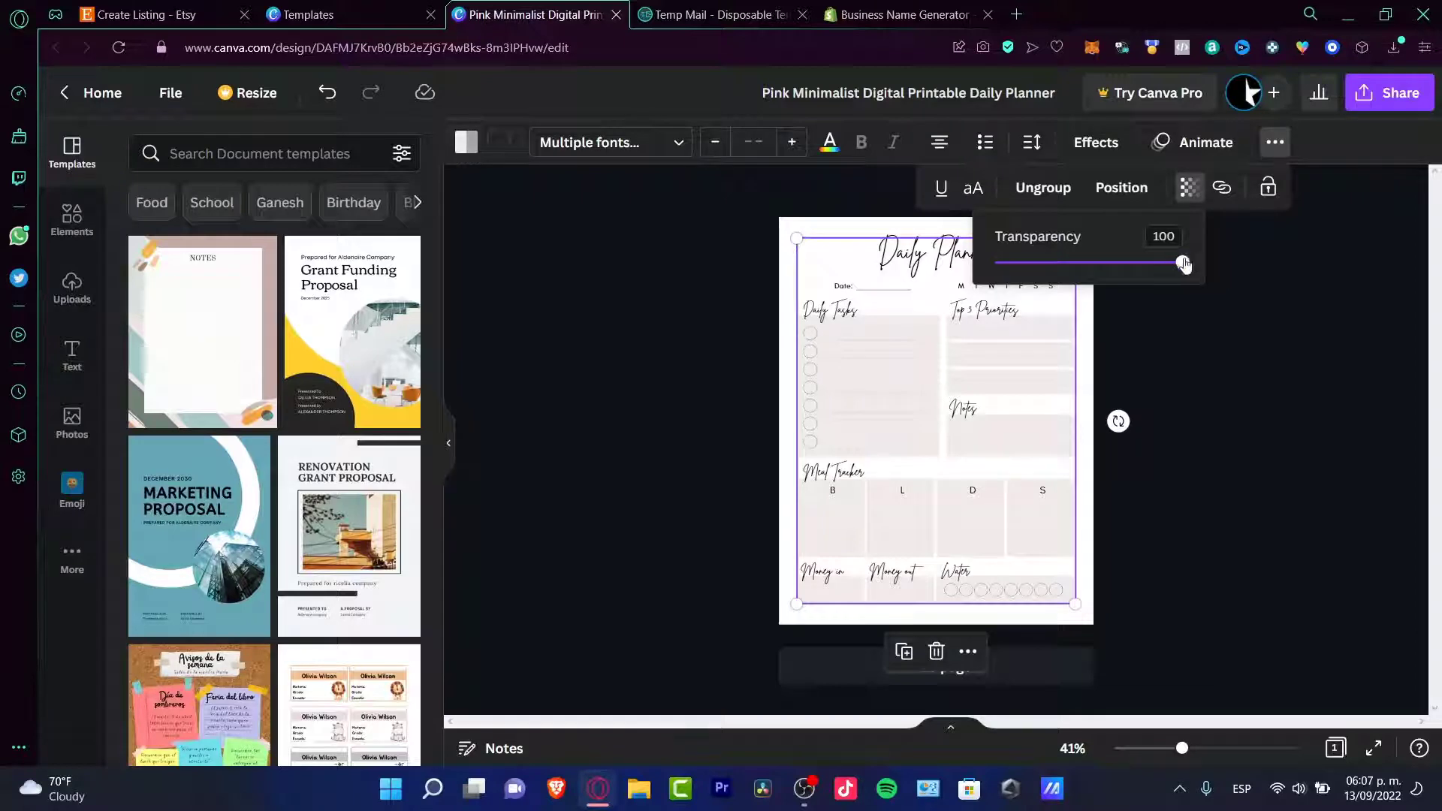
left_click_drag(1184, 263, 1055, 272)
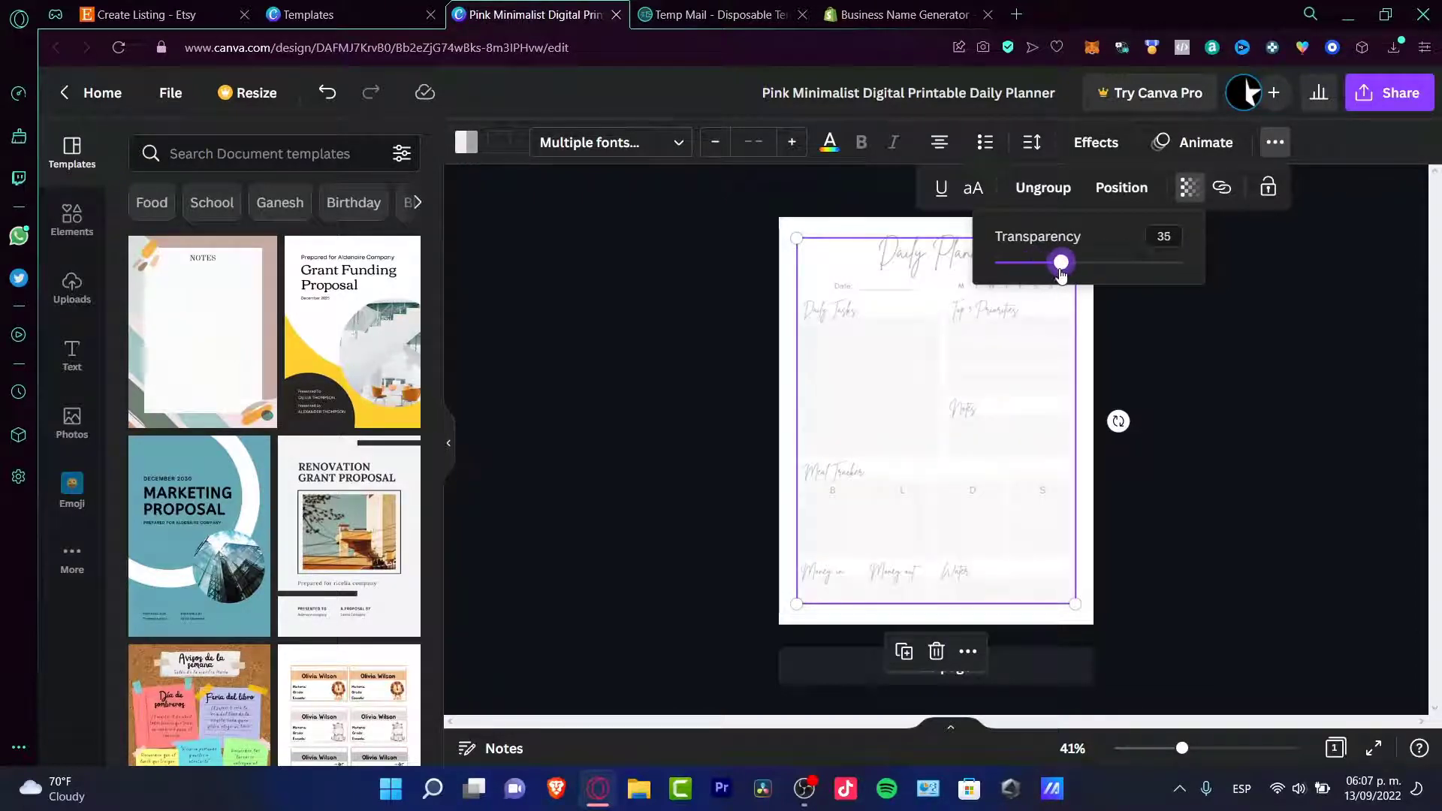
left_click(1269, 188)
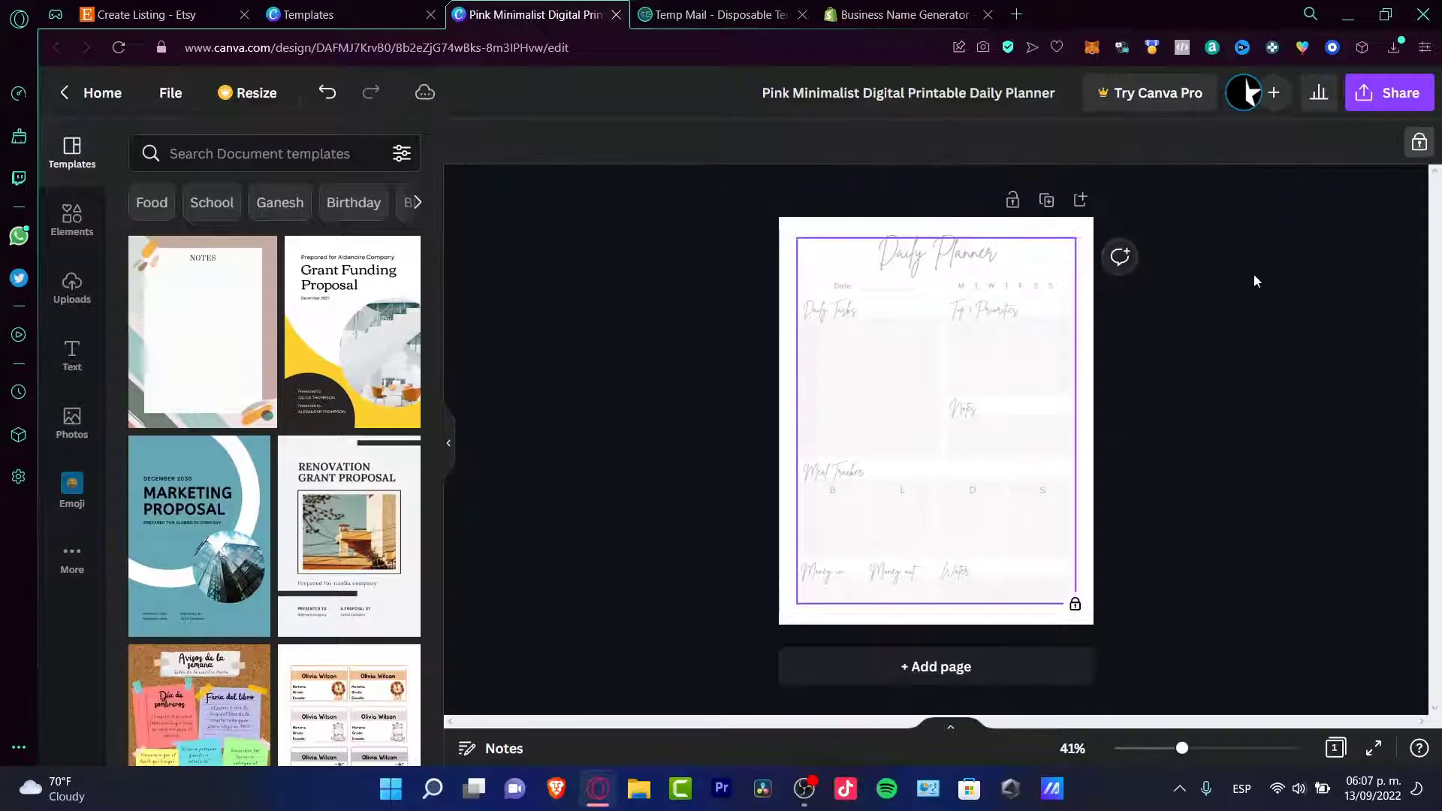
left_click(781, 302)
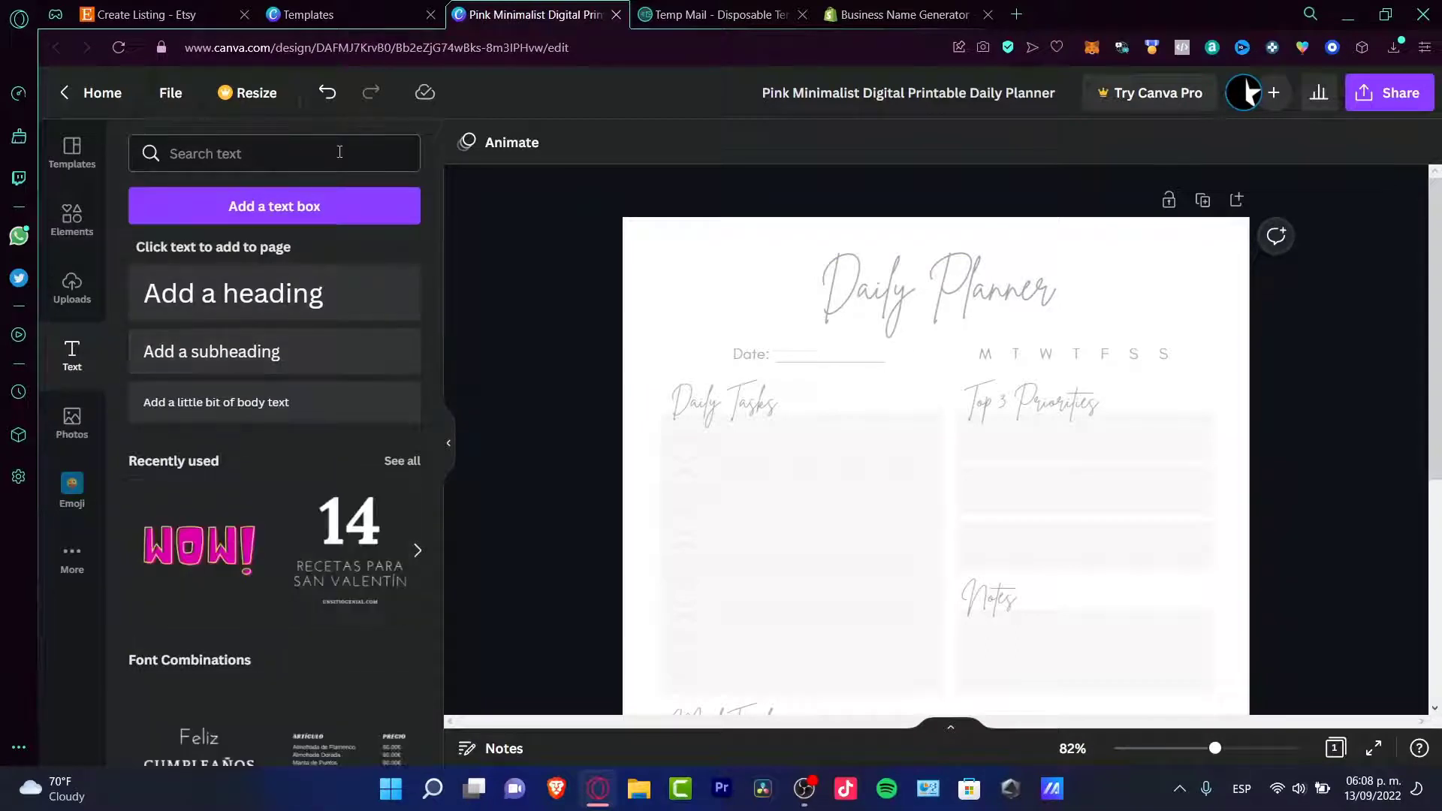
Browse the ready-made font combinations available for adding text
scroll(235, 421, "down", 10)
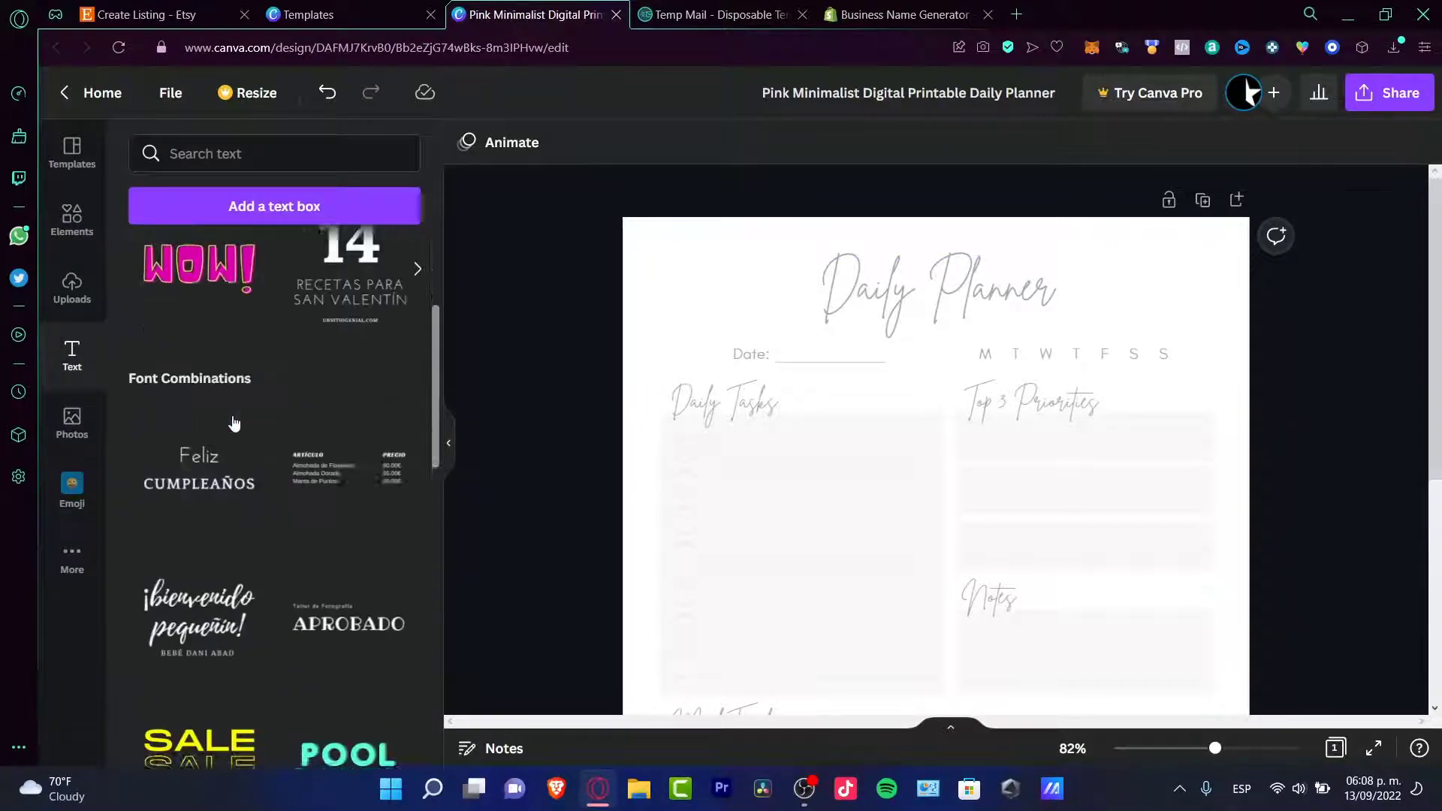
scroll(234, 421, "down", 4)
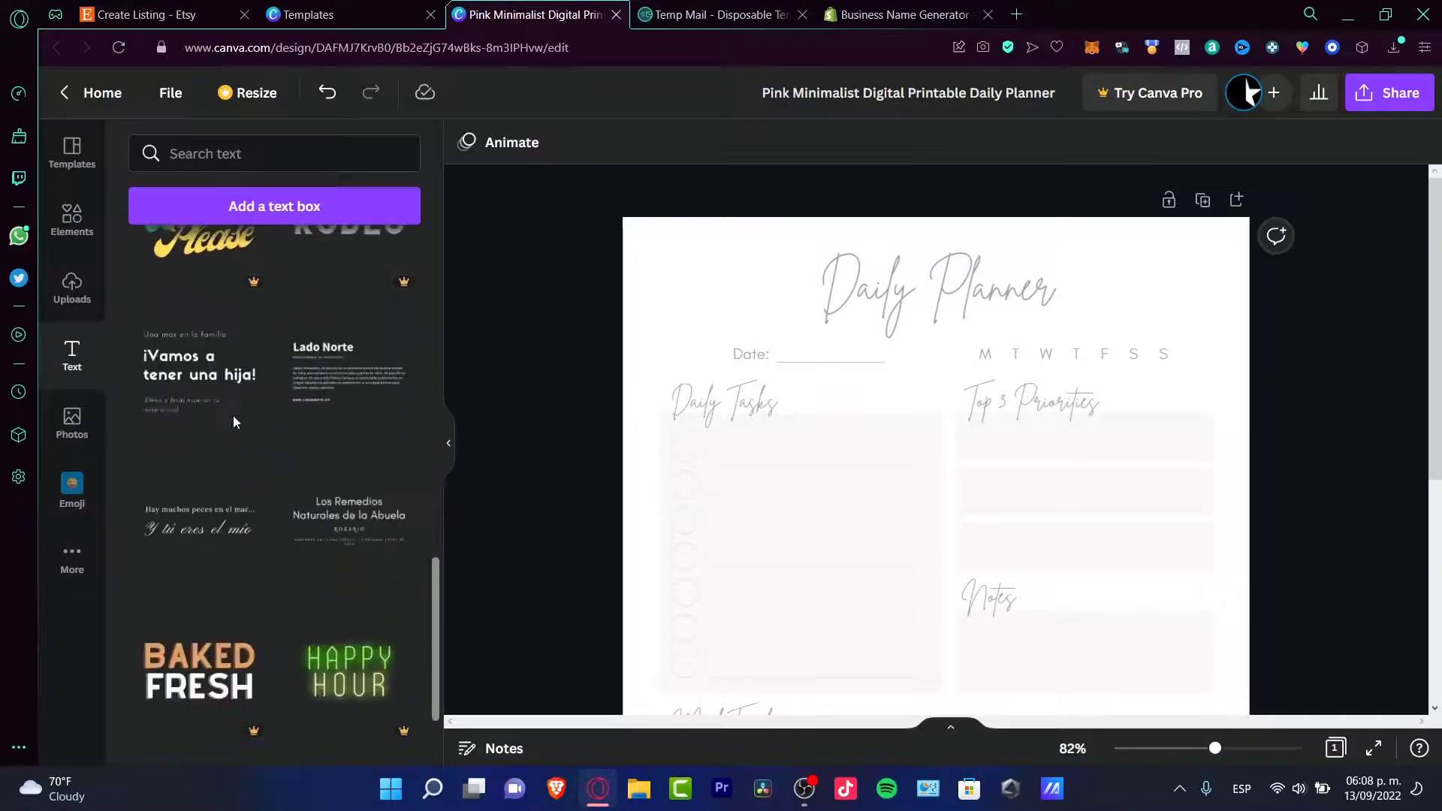
scroll(235, 423, "down", 5)
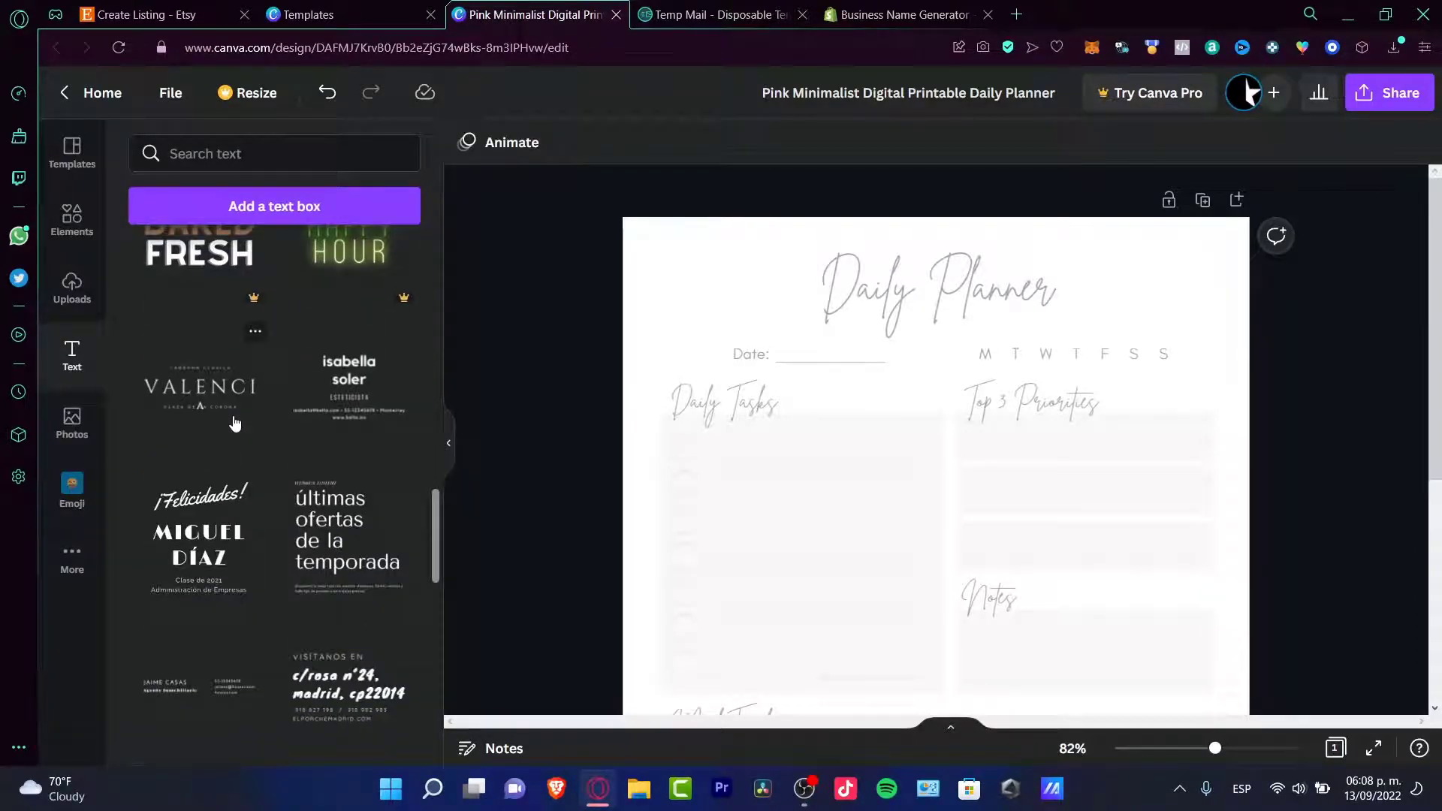
scroll(235, 426, "down", 15)
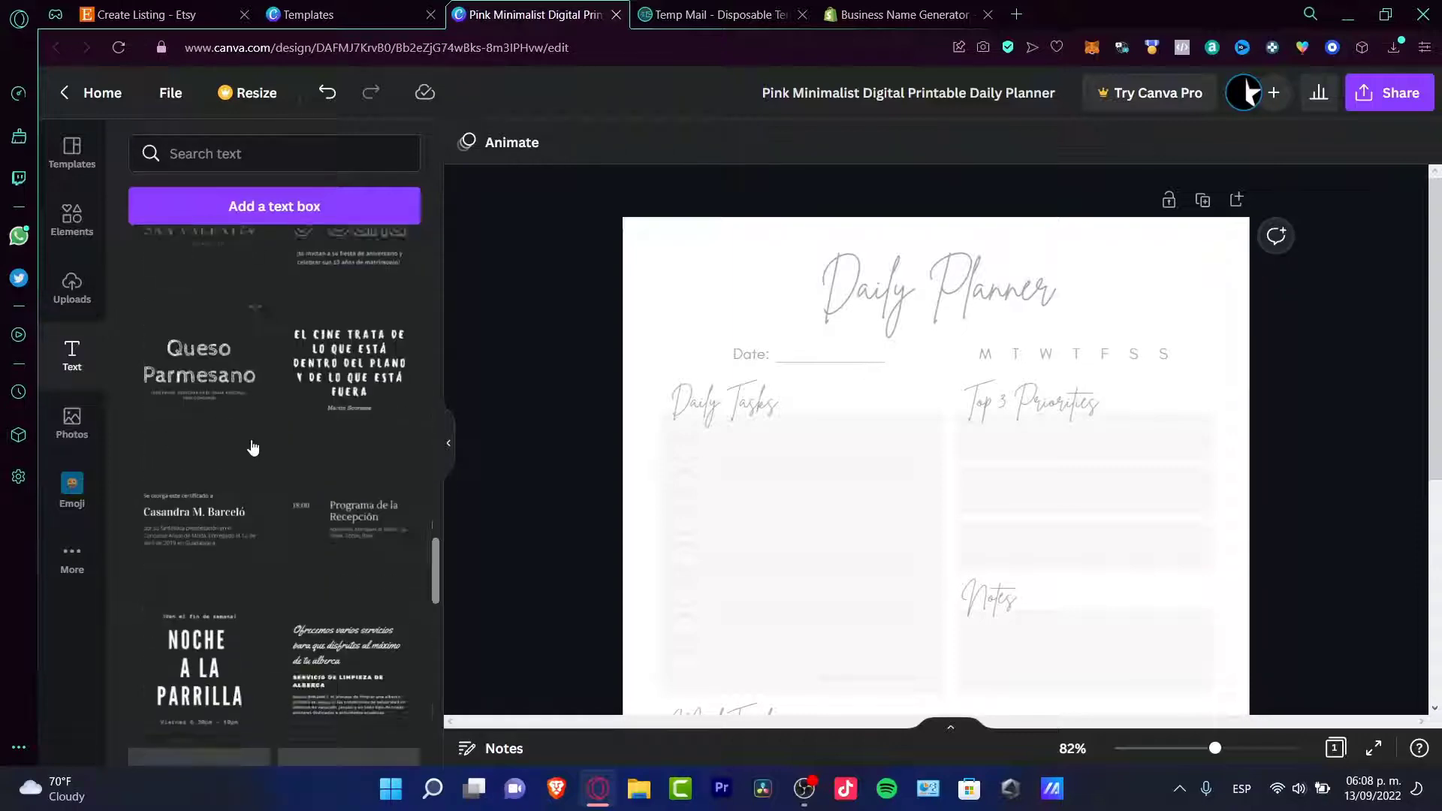
scroll(263, 461, "up", 20)
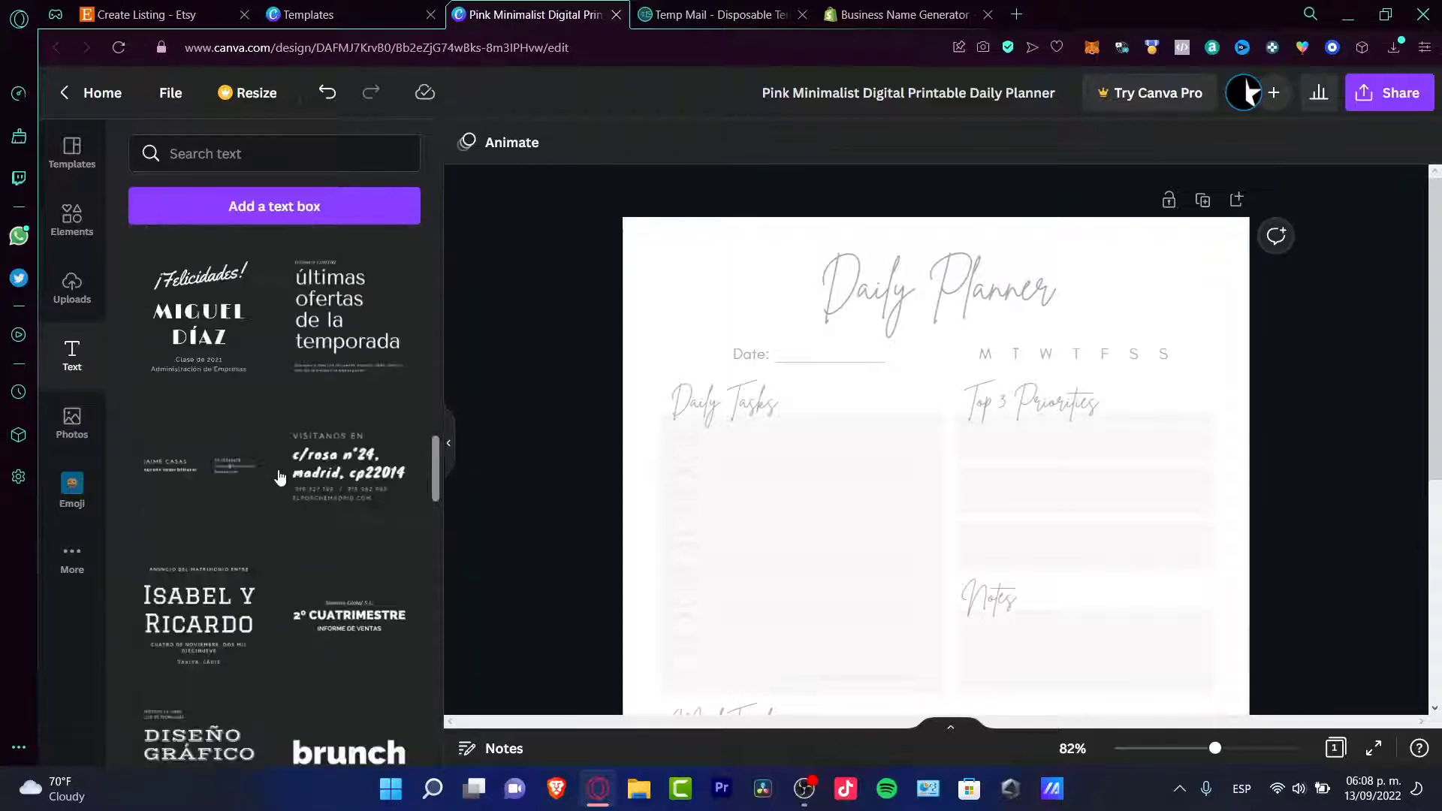
scroll(279, 477, "up", 5)
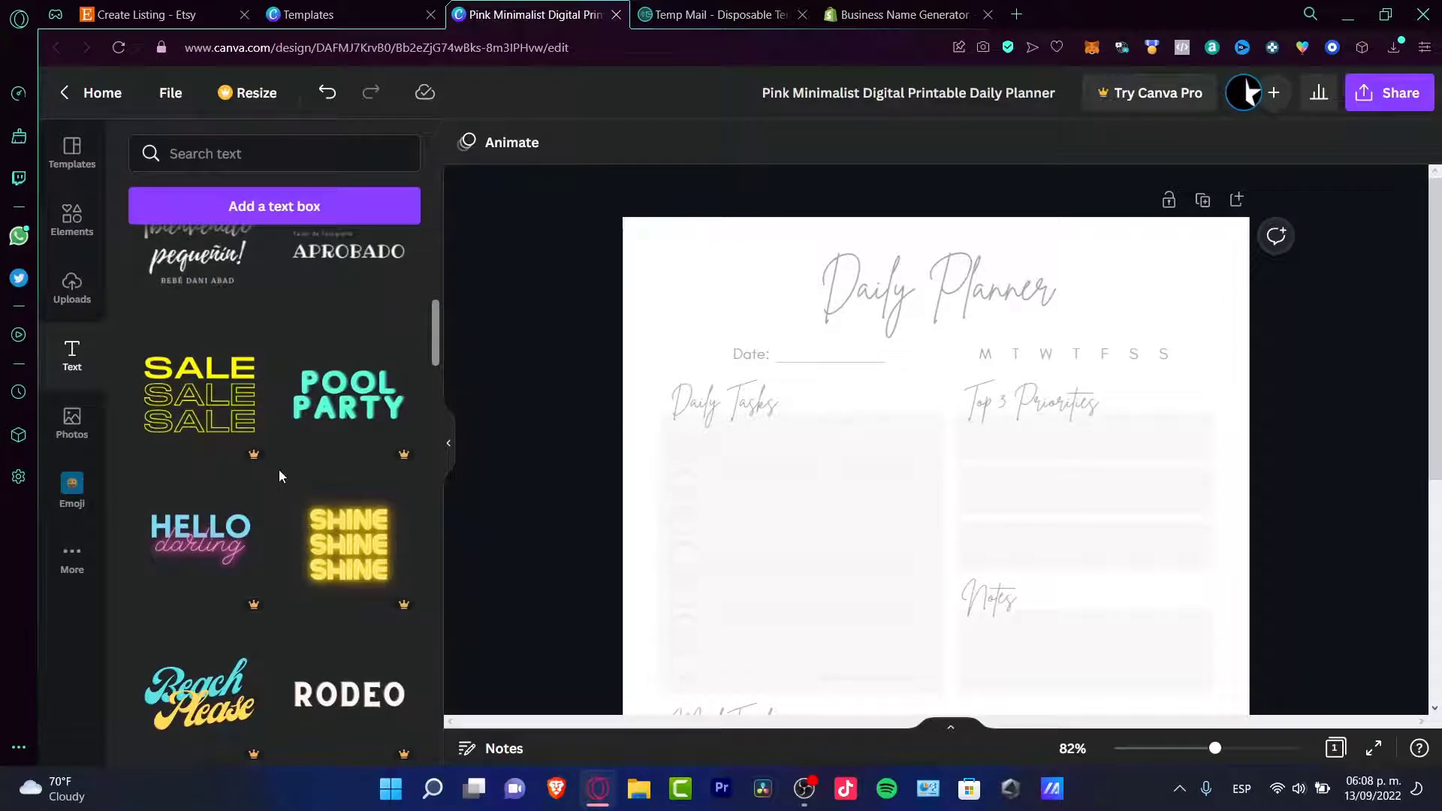
scroll(278, 471, "up", 10)
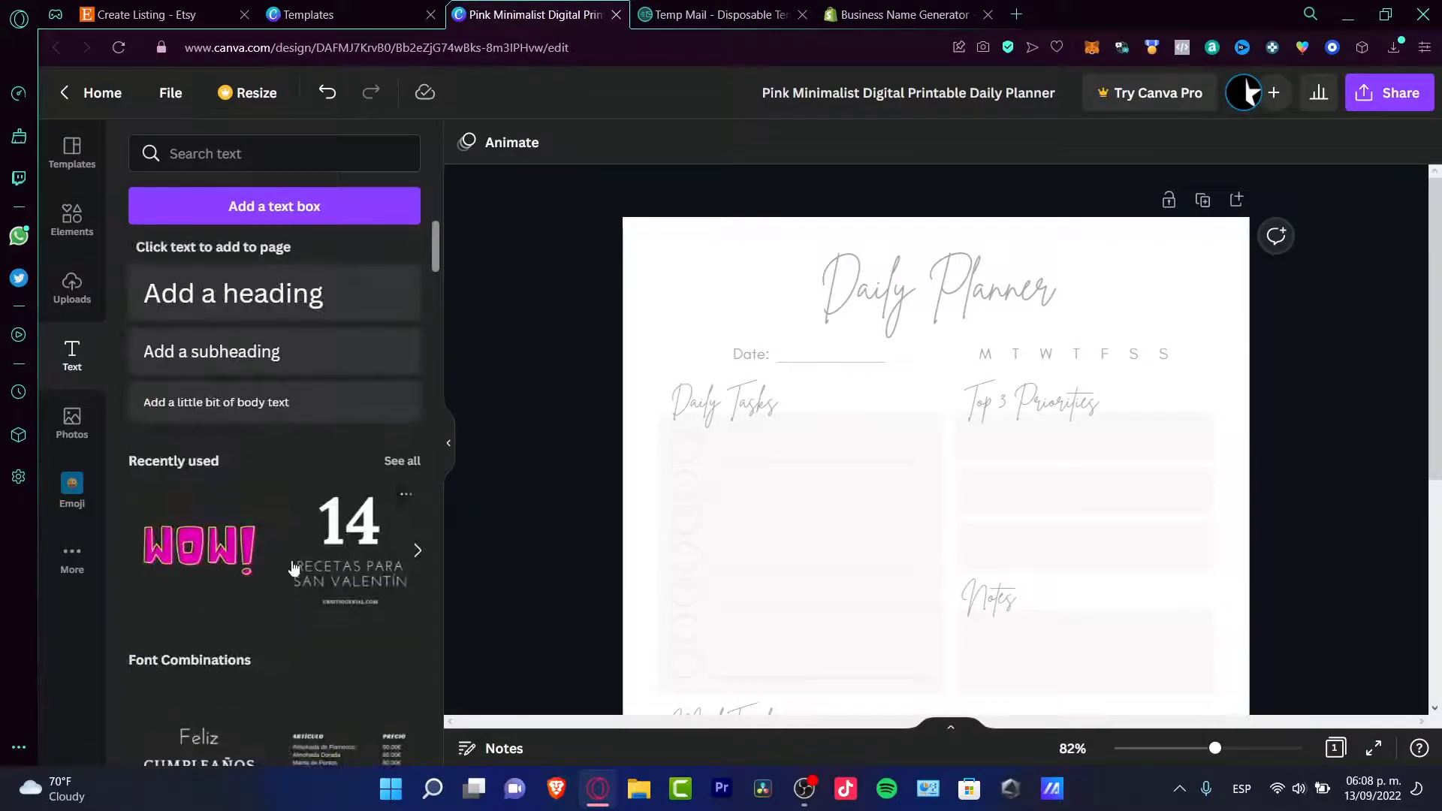
Add a heading to the page and replace its placeholder text with "Daily Planner"
left_click(195, 293)
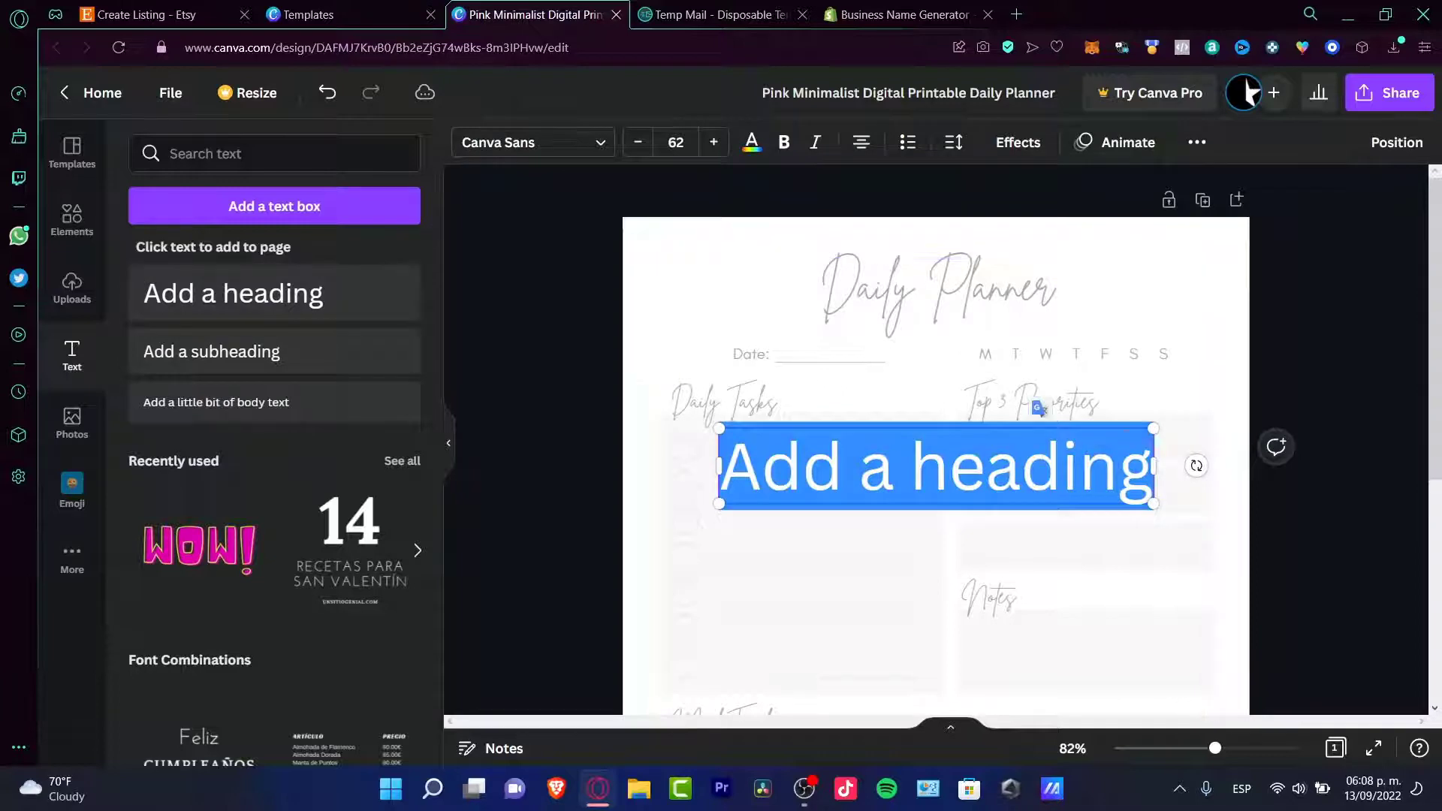
triple_click(1053, 483)
type("D")
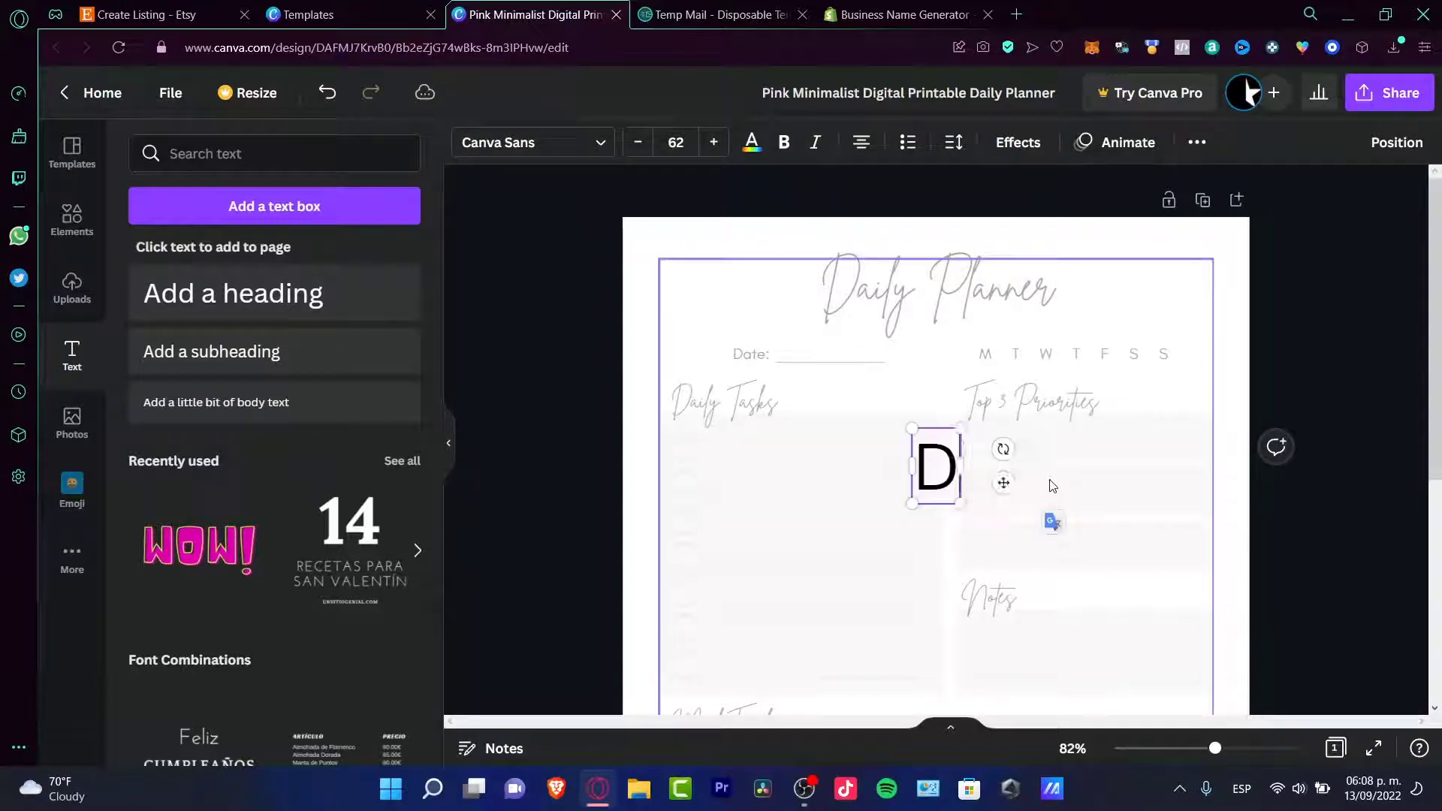
type("aily Planner")
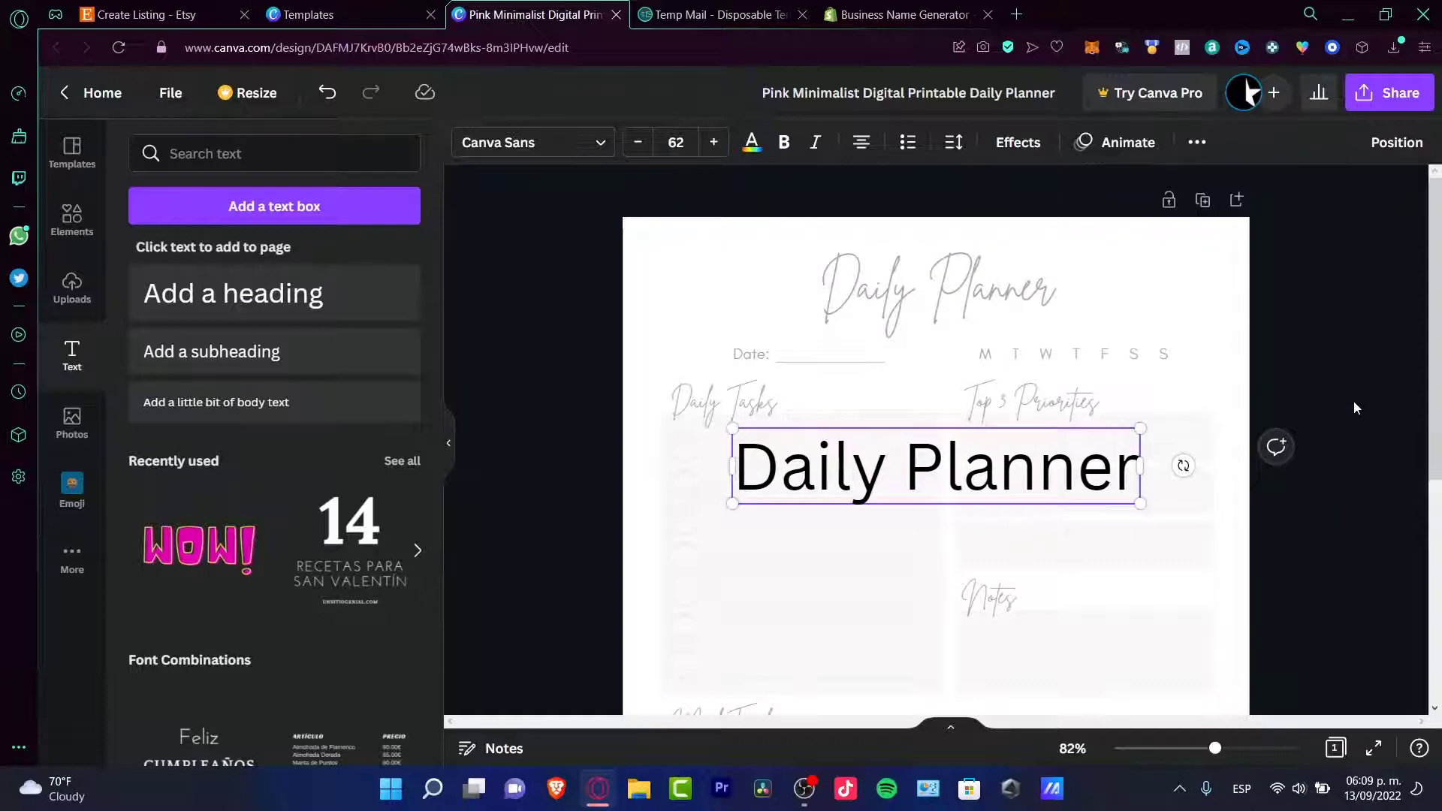
key("Escape")
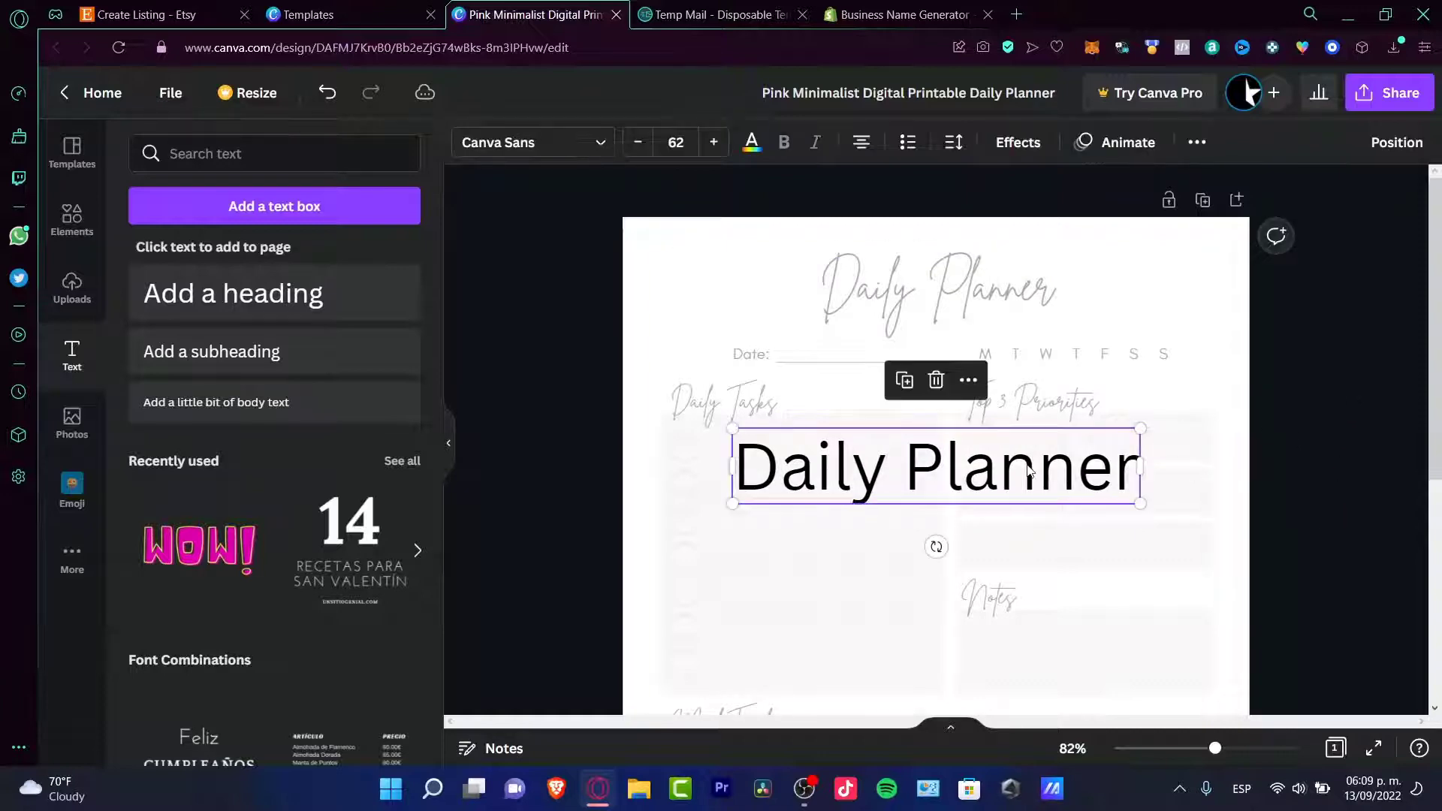
Try the Agrandir Grand and Agrandir Grand Black fonts on the added "Daily Planner" heading
left_click(526, 142)
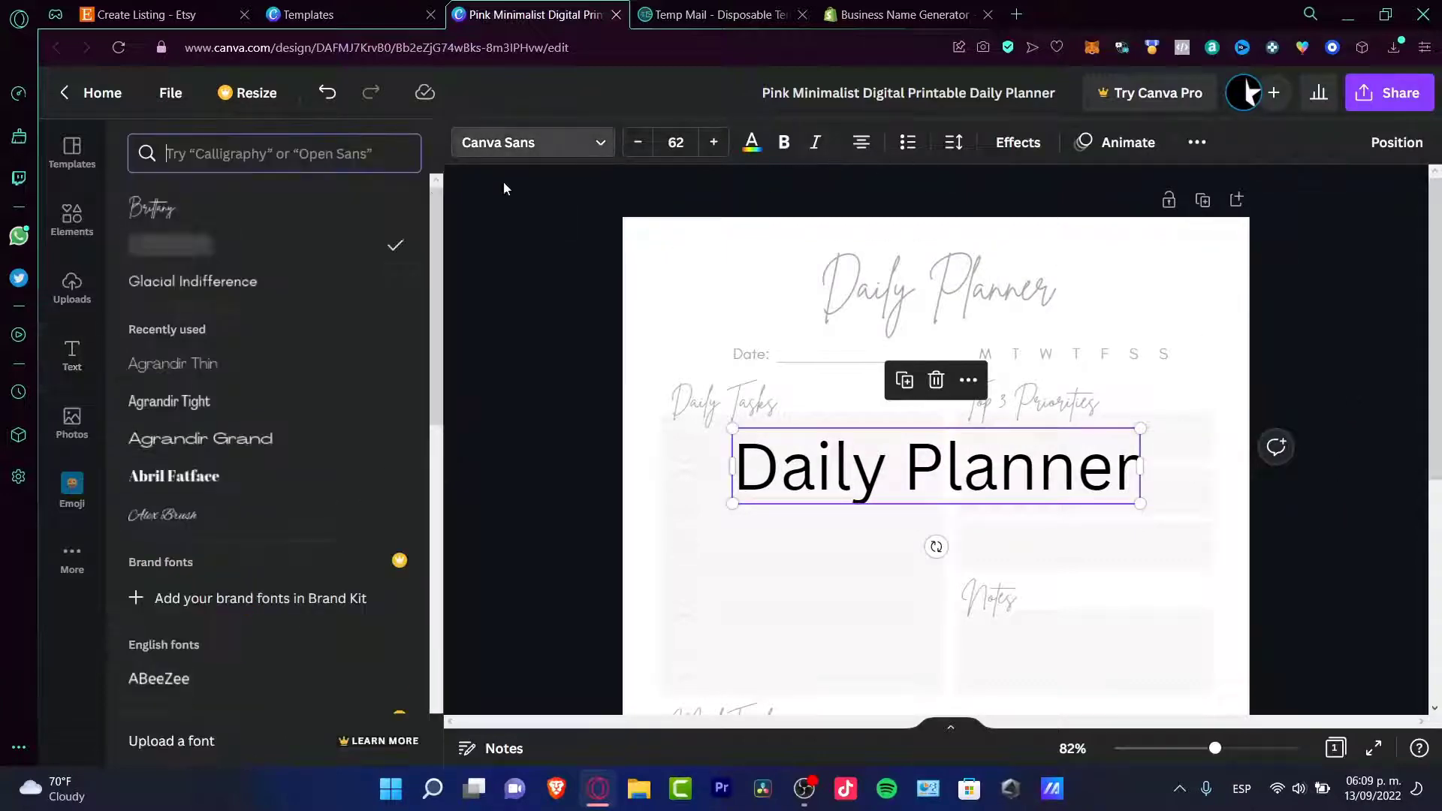
left_click(290, 438)
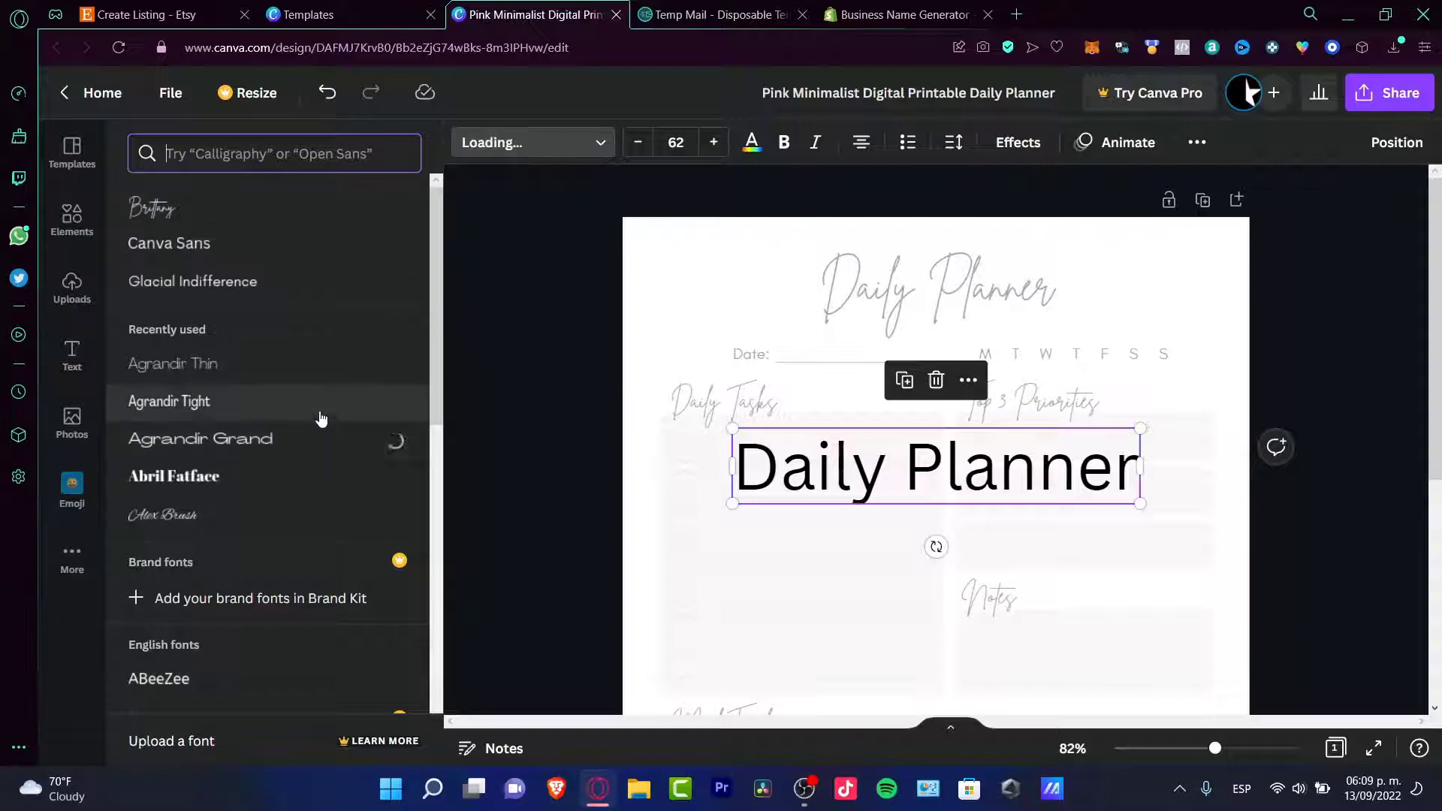
scroll(316, 390, "down", 10)
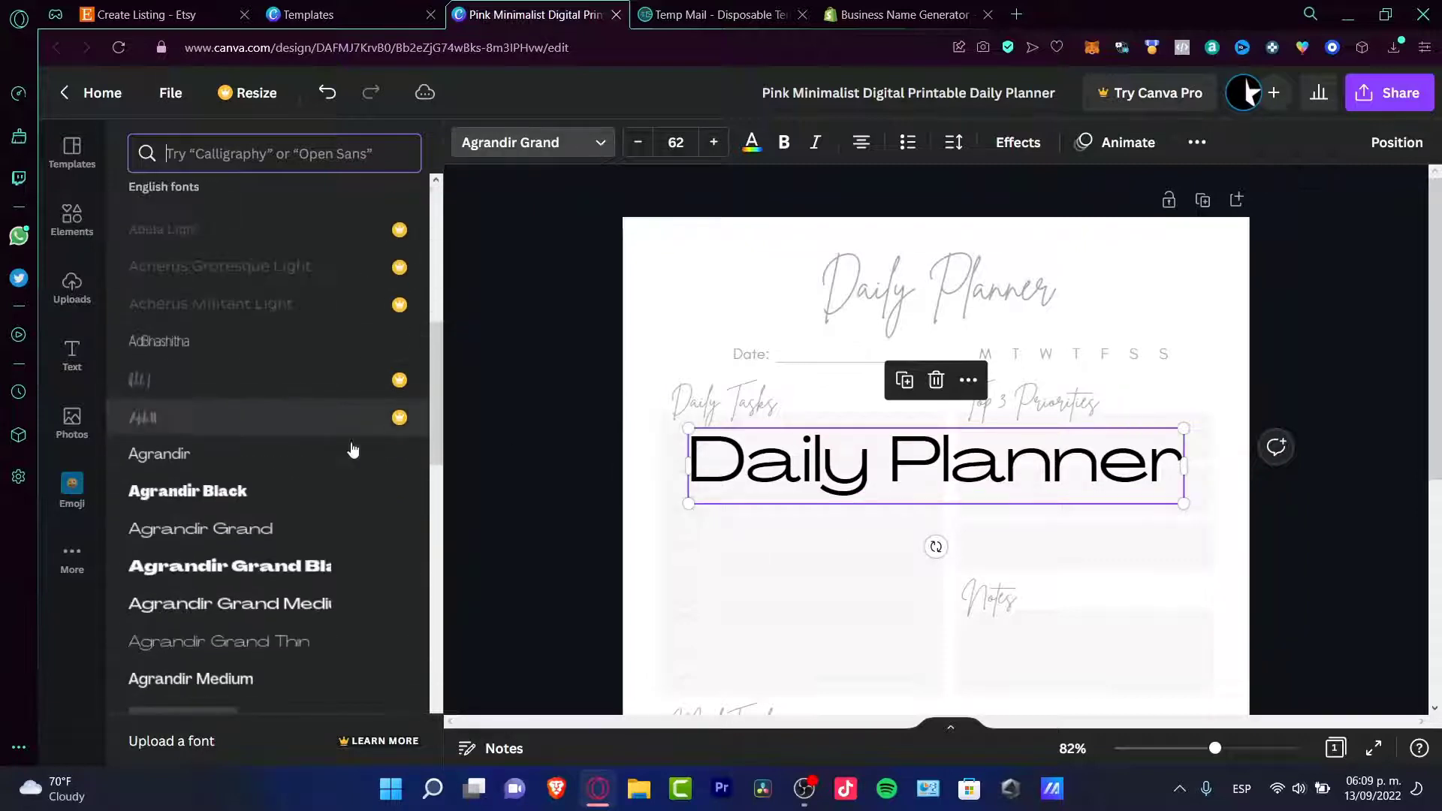
left_click(293, 285)
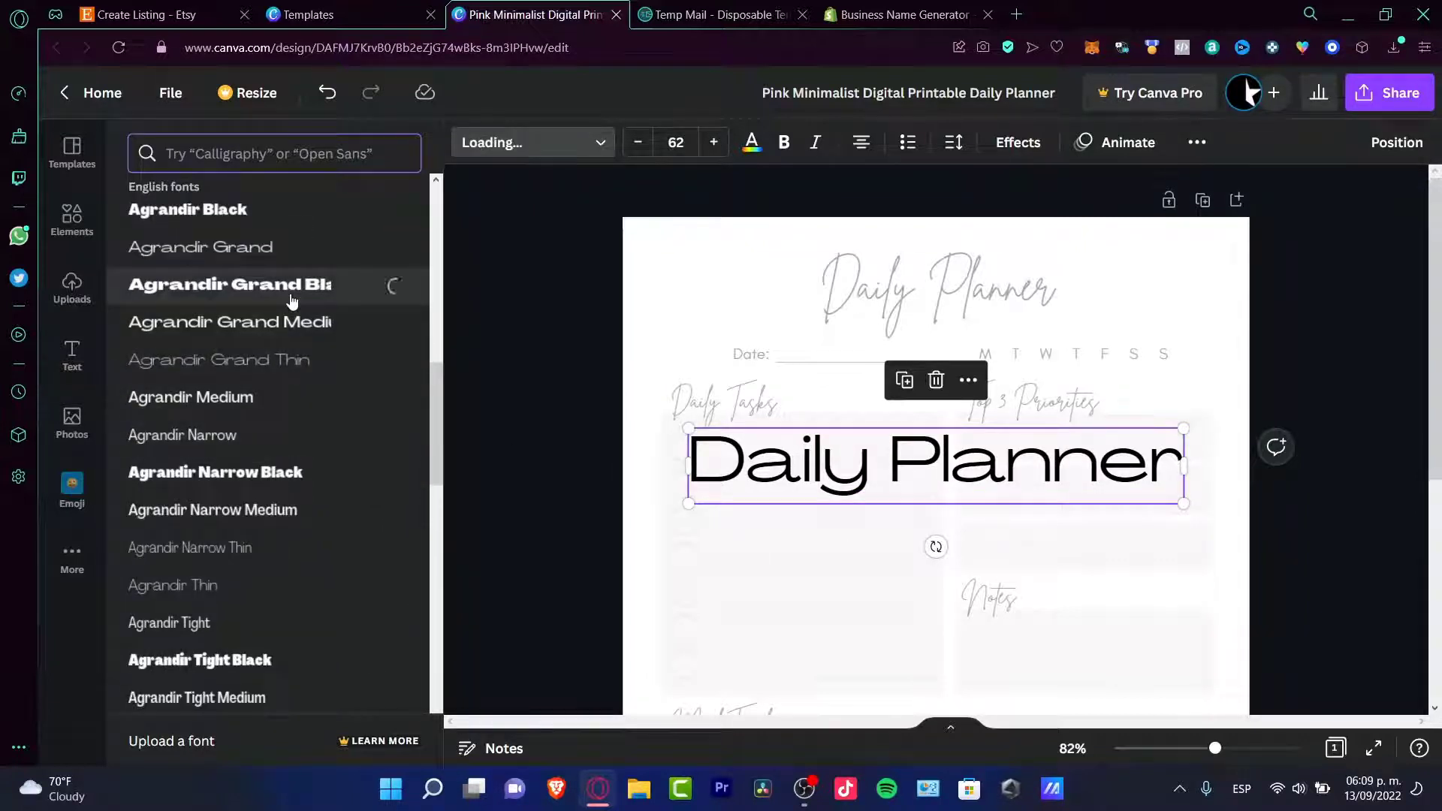
left_click(1413, 511)
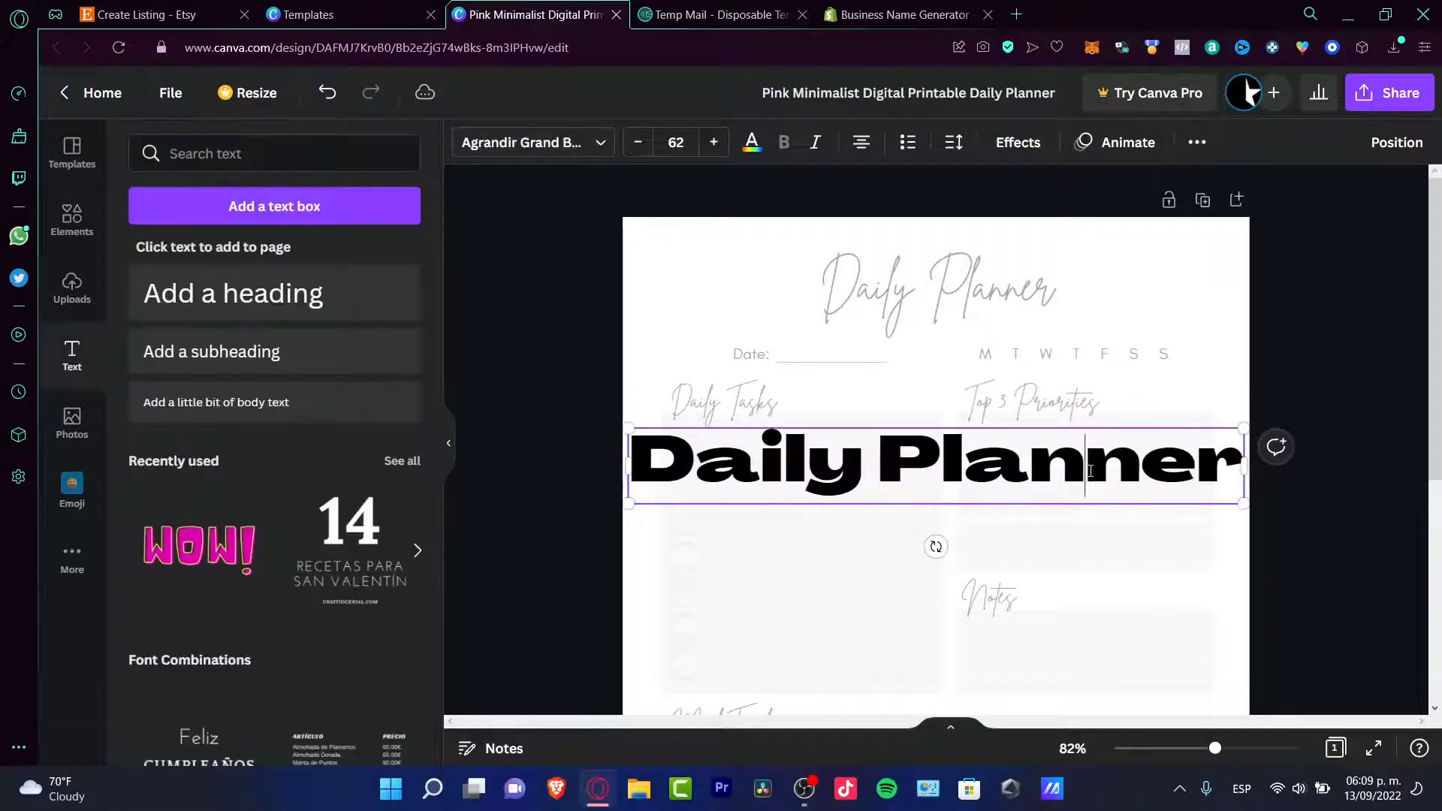
Delete the added "Daily Planner" heading that overlaps the faded planner
left_click(1295, 434)
left_click(1218, 501)
key("Delete")
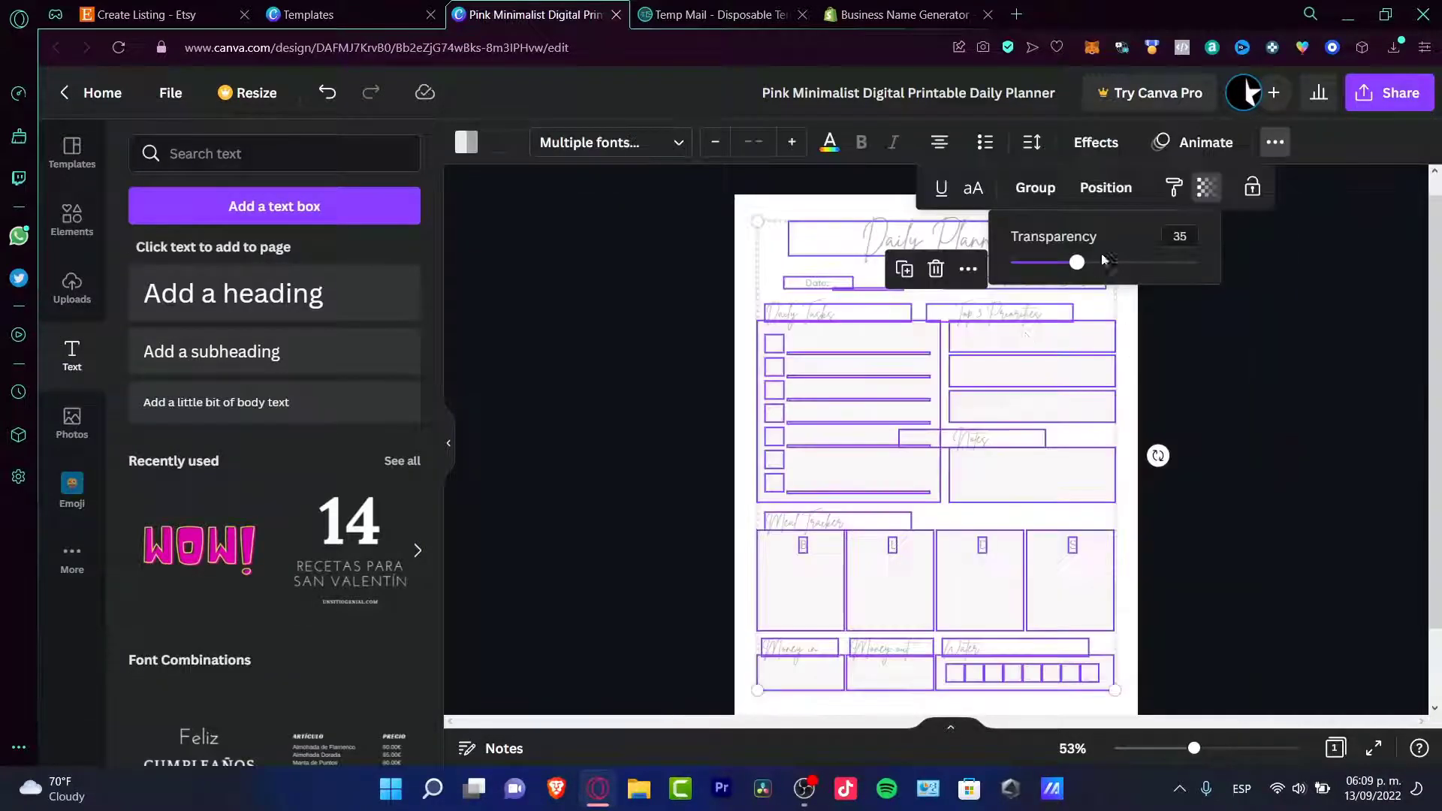
Set the transparency of the selected planner elements to 100 and deselect them
left_click_drag(1078, 266, 1209, 277)
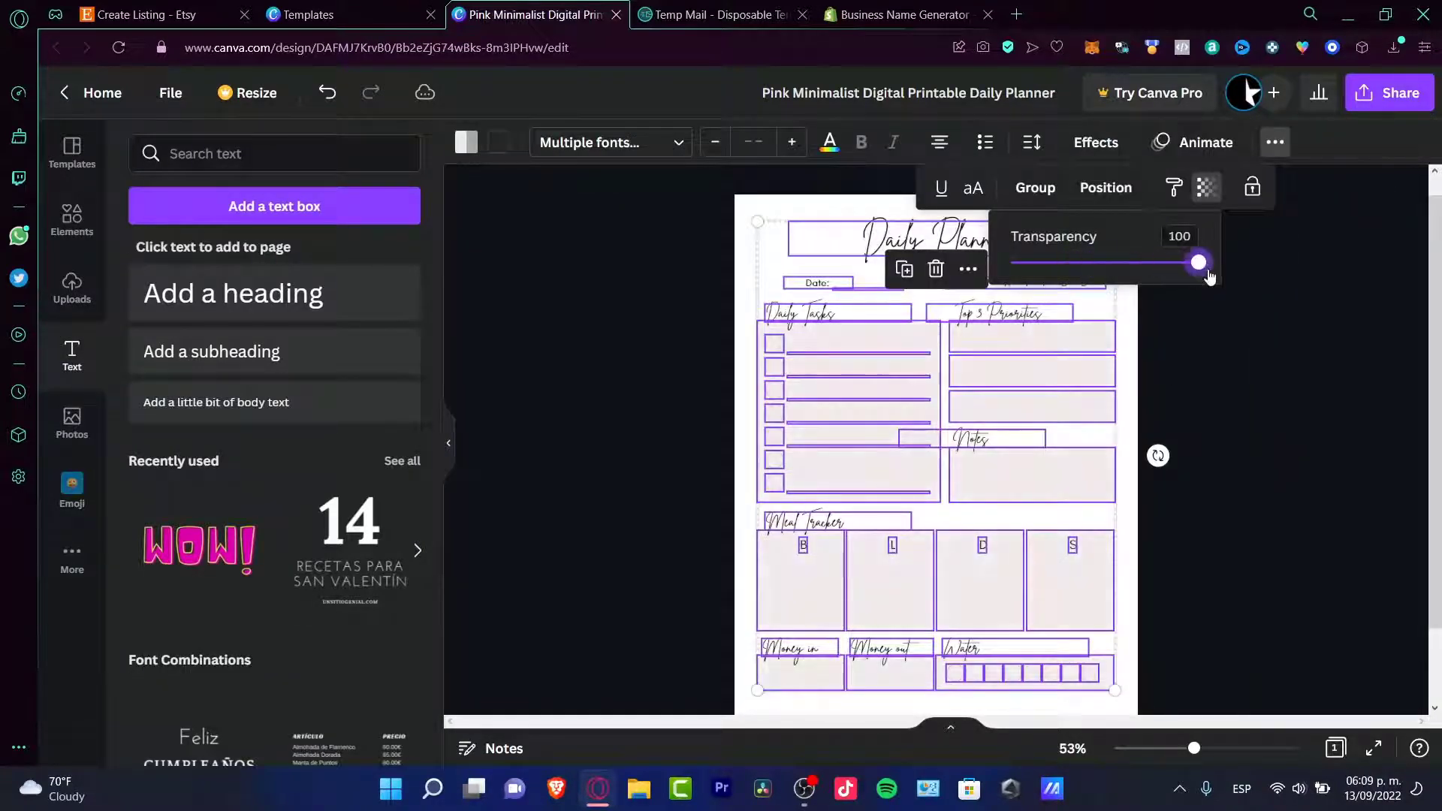
left_click(1323, 292)
left_click(1233, 340)
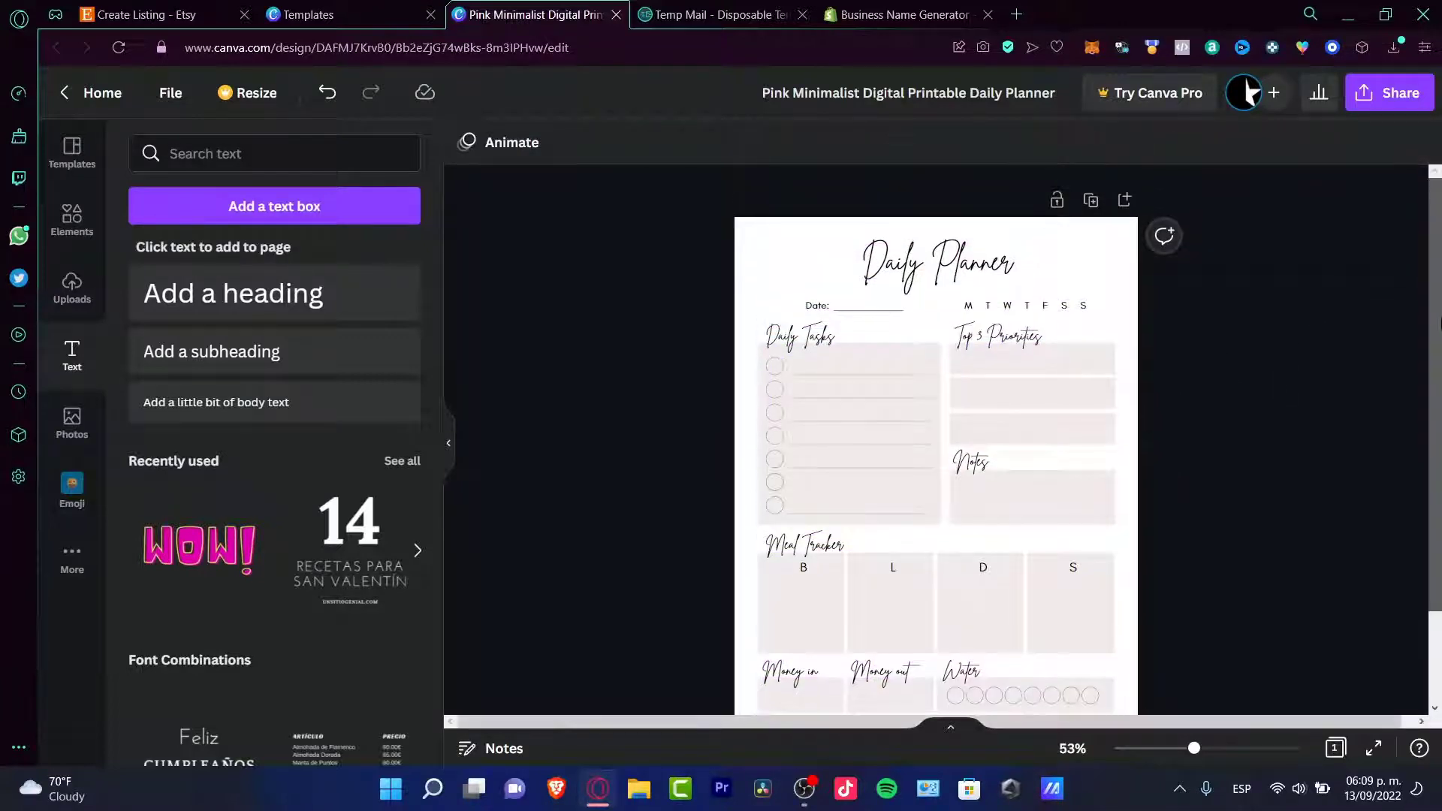
Find a game-style font by searching "game" and apply Arcade Gamer to the planner's original title
scroll(1160, 302, "up", 5)
scroll(1162, 308, "down", 1)
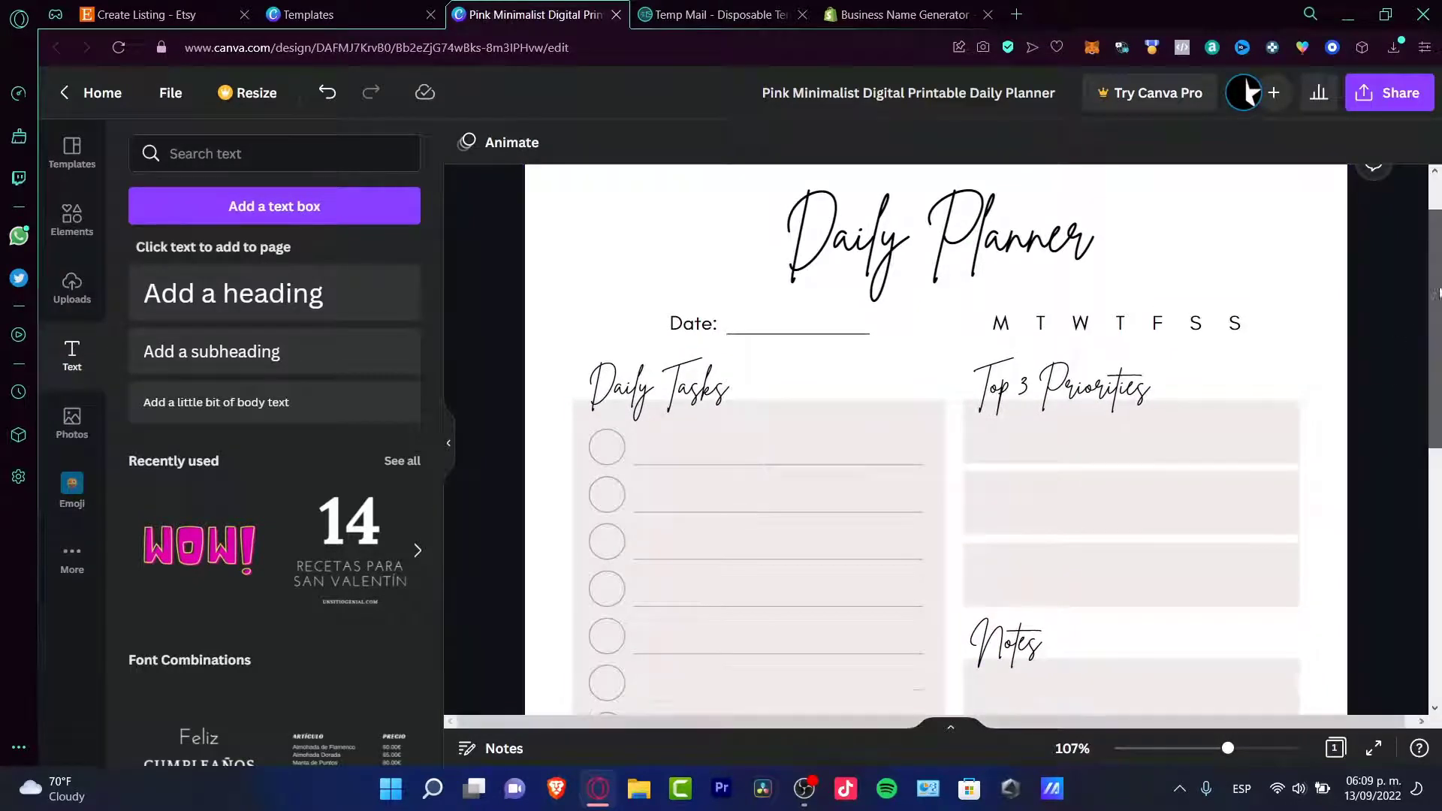
scroll(1052, 316, "up", 1)
left_click(1016, 300)
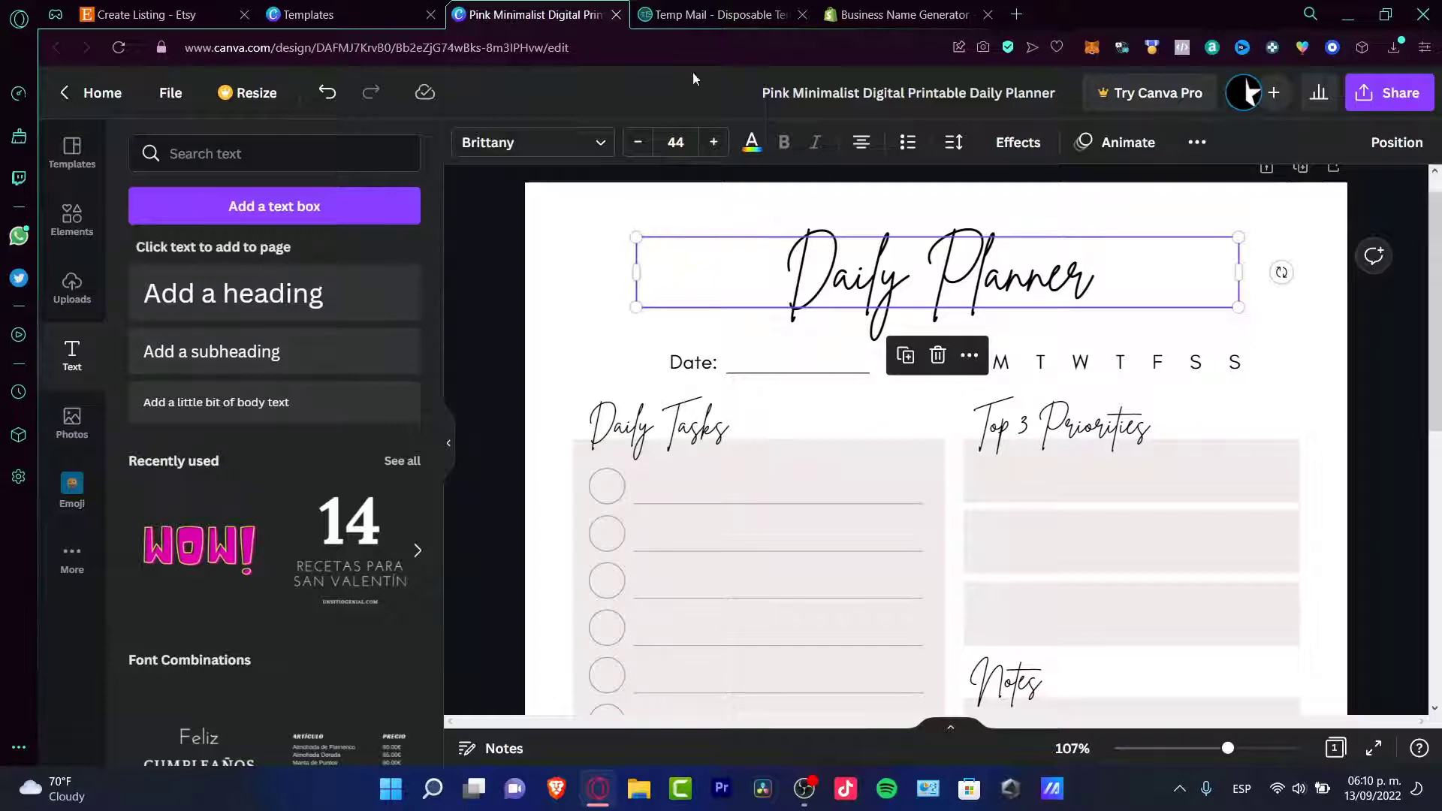
left_click(597, 142)
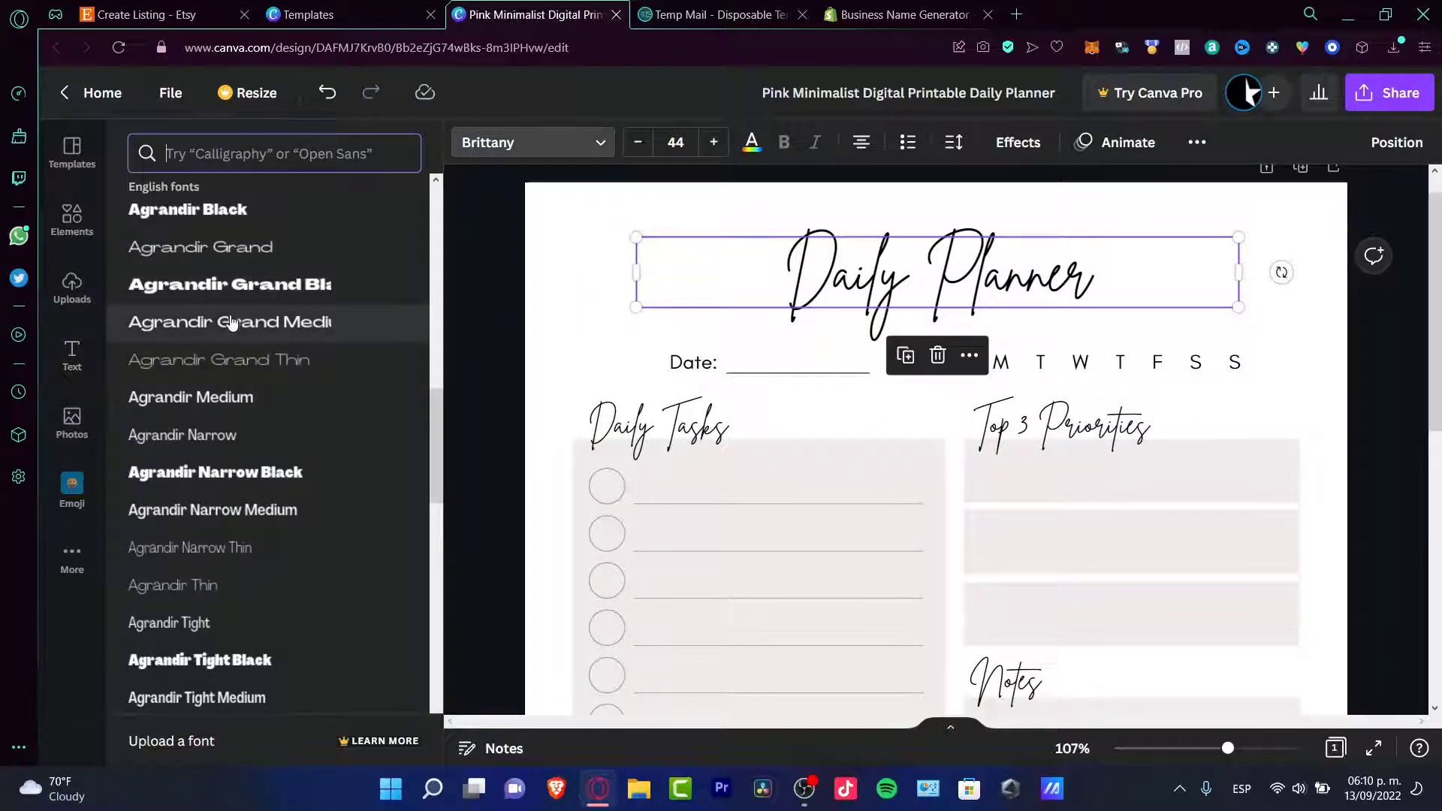
scroll(231, 323, "down", 5)
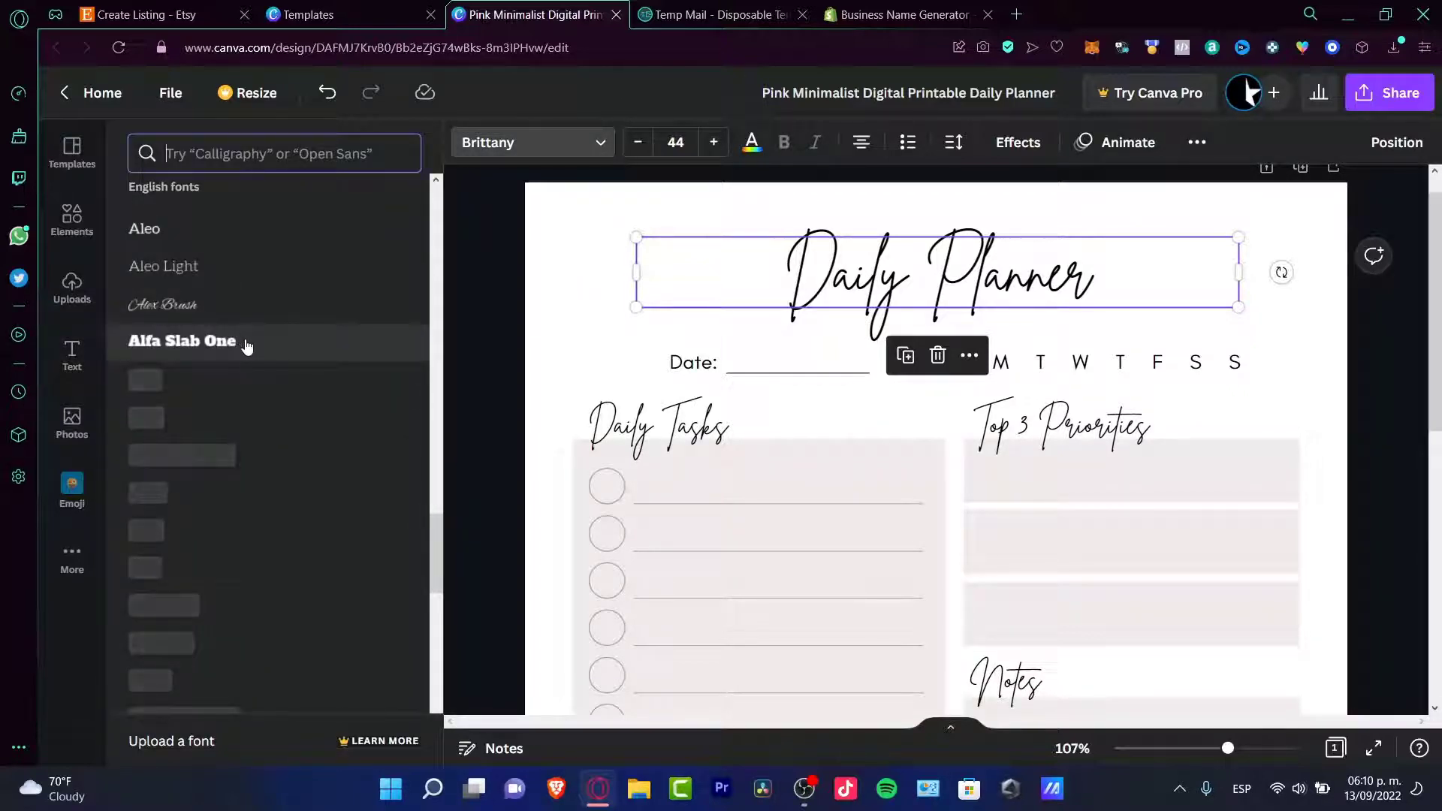
type("game")
left_click(200, 242)
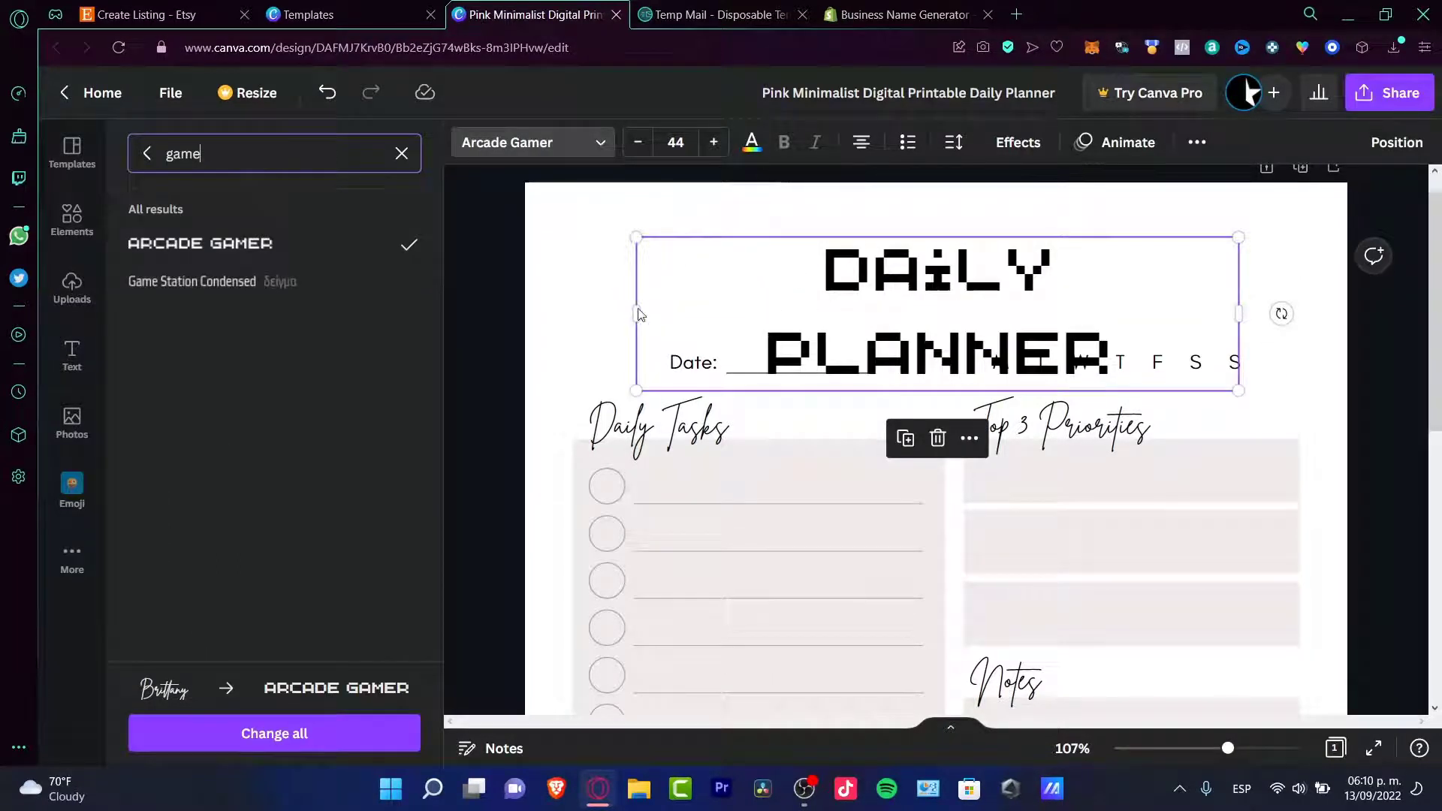
Widen the title's text box so "Daily Planner" fits on one line and shift it slightly to centre it
mouse_move(631, 312)
left_mouse_down()
mouse_move(589, 313)
mouse_move(607, 313)
left_mouse_up()
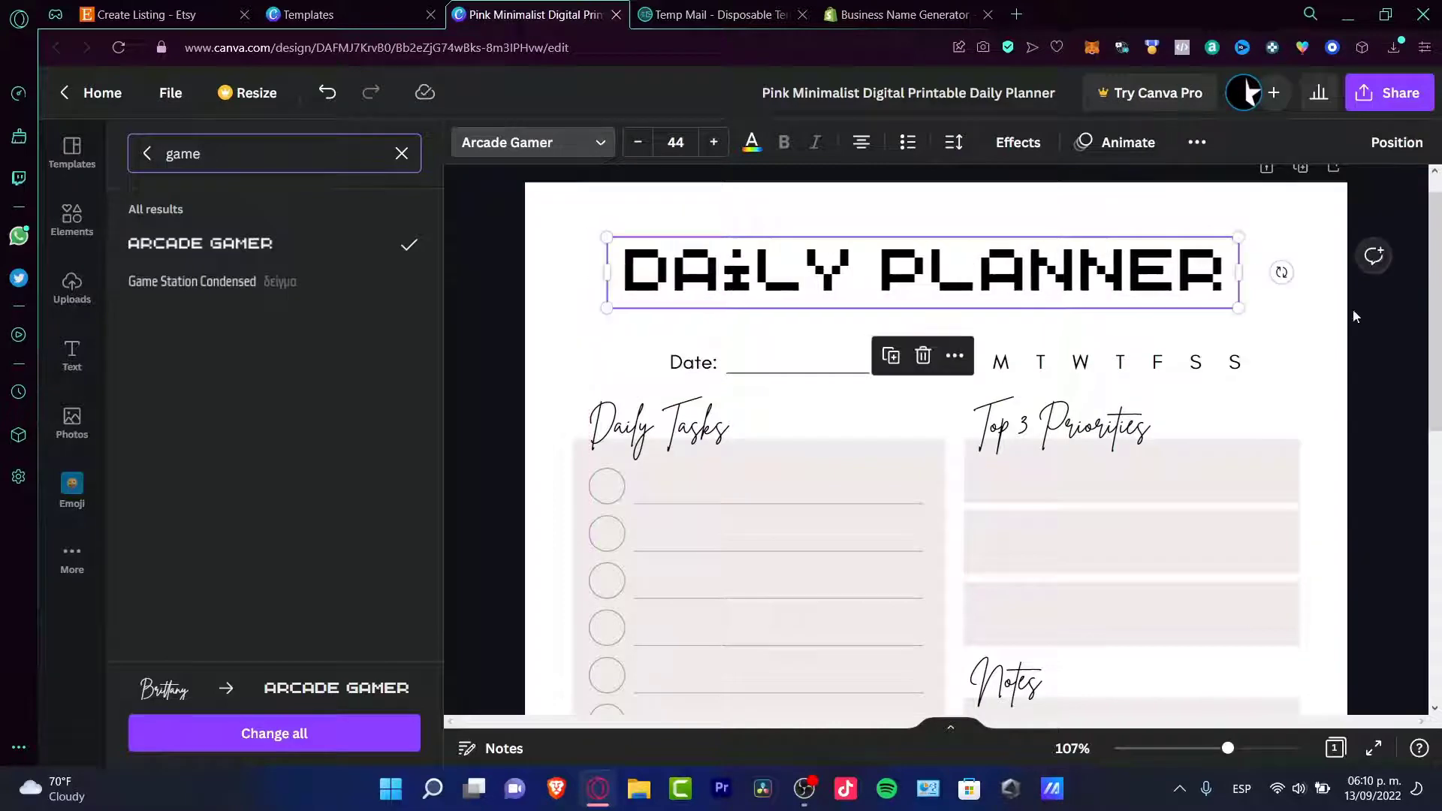
left_click(996, 284)
left_click_drag(995, 284, 1008, 279)
Change the title text colour to dark green
triple_click(999, 272)
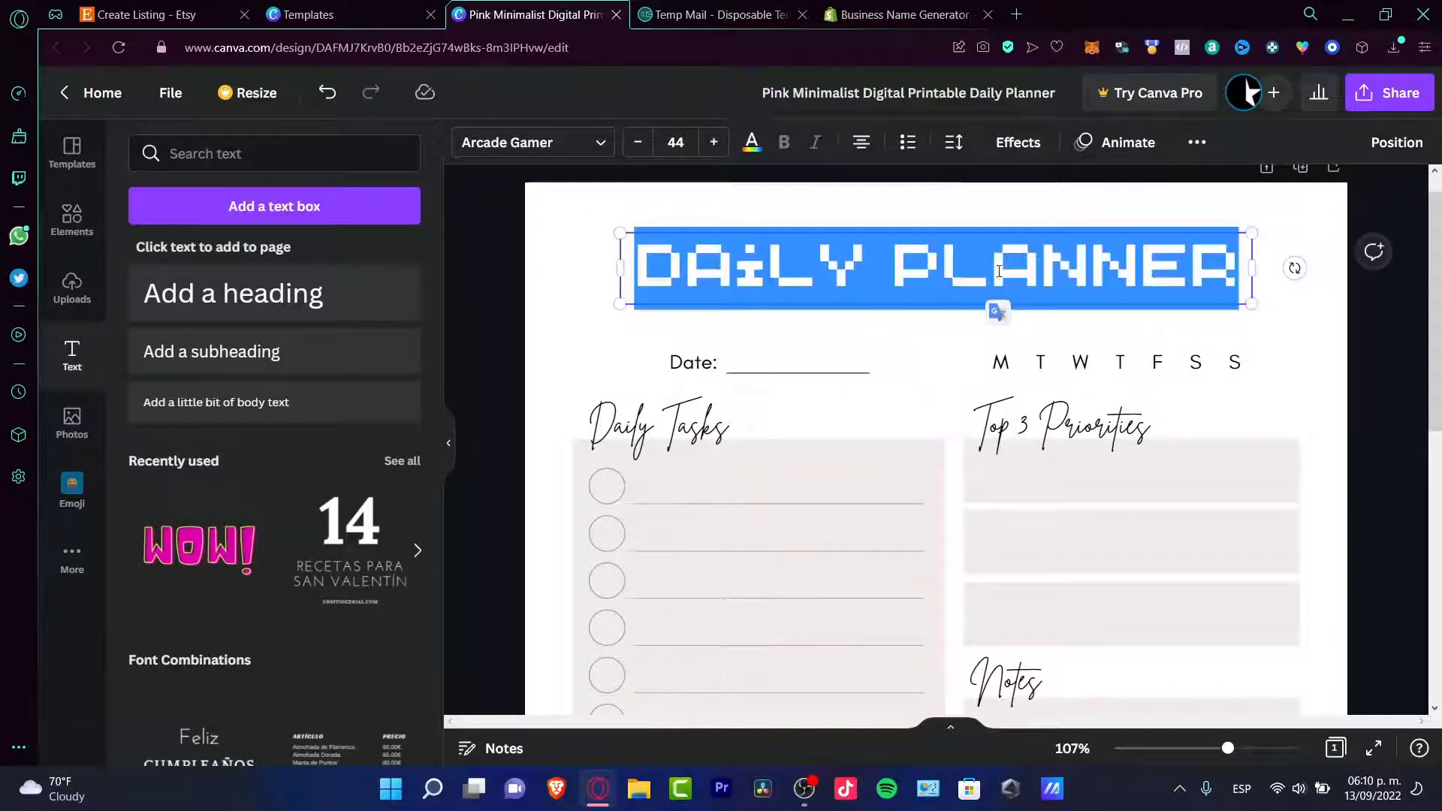
left_click(752, 144)
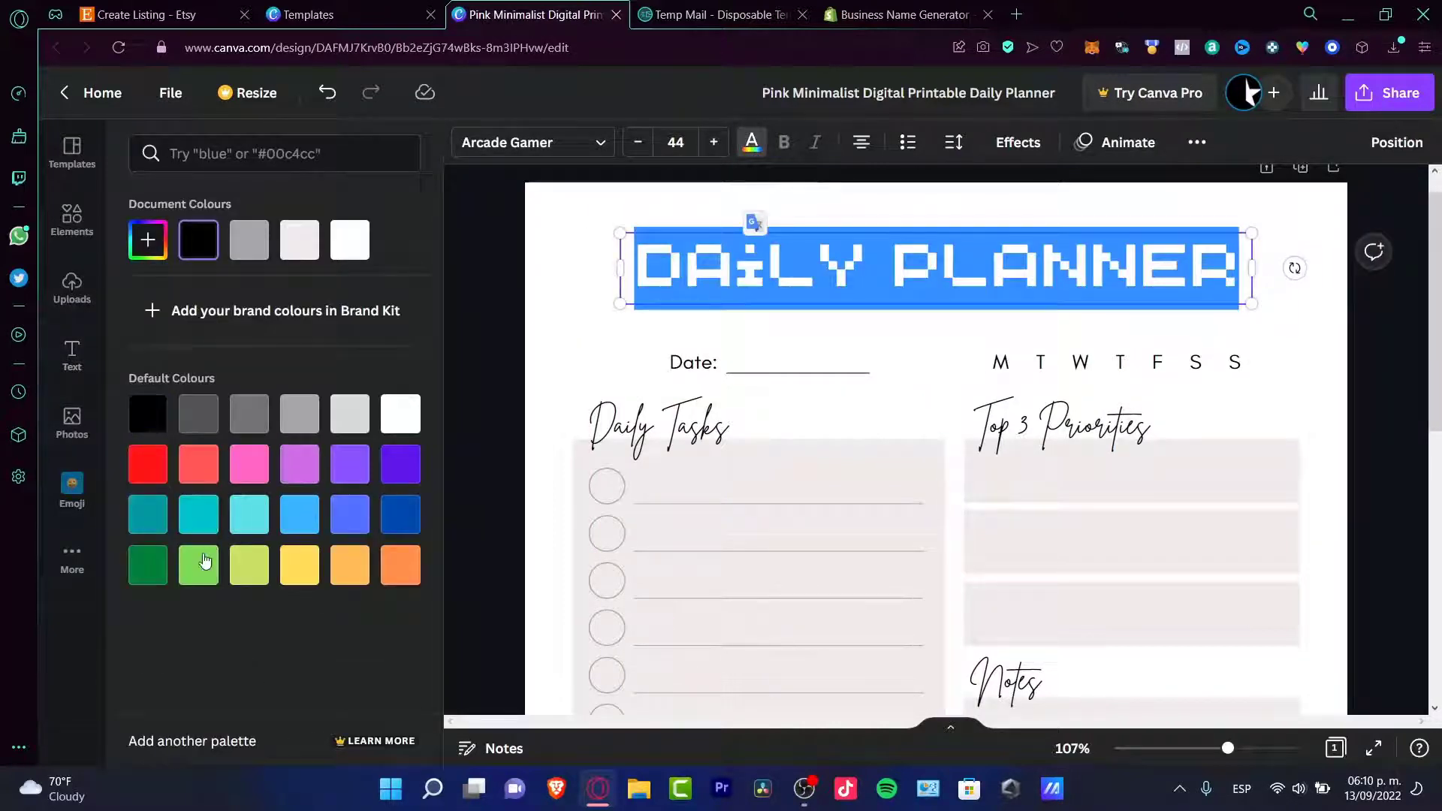
left_click(148, 564)
key("Escape")
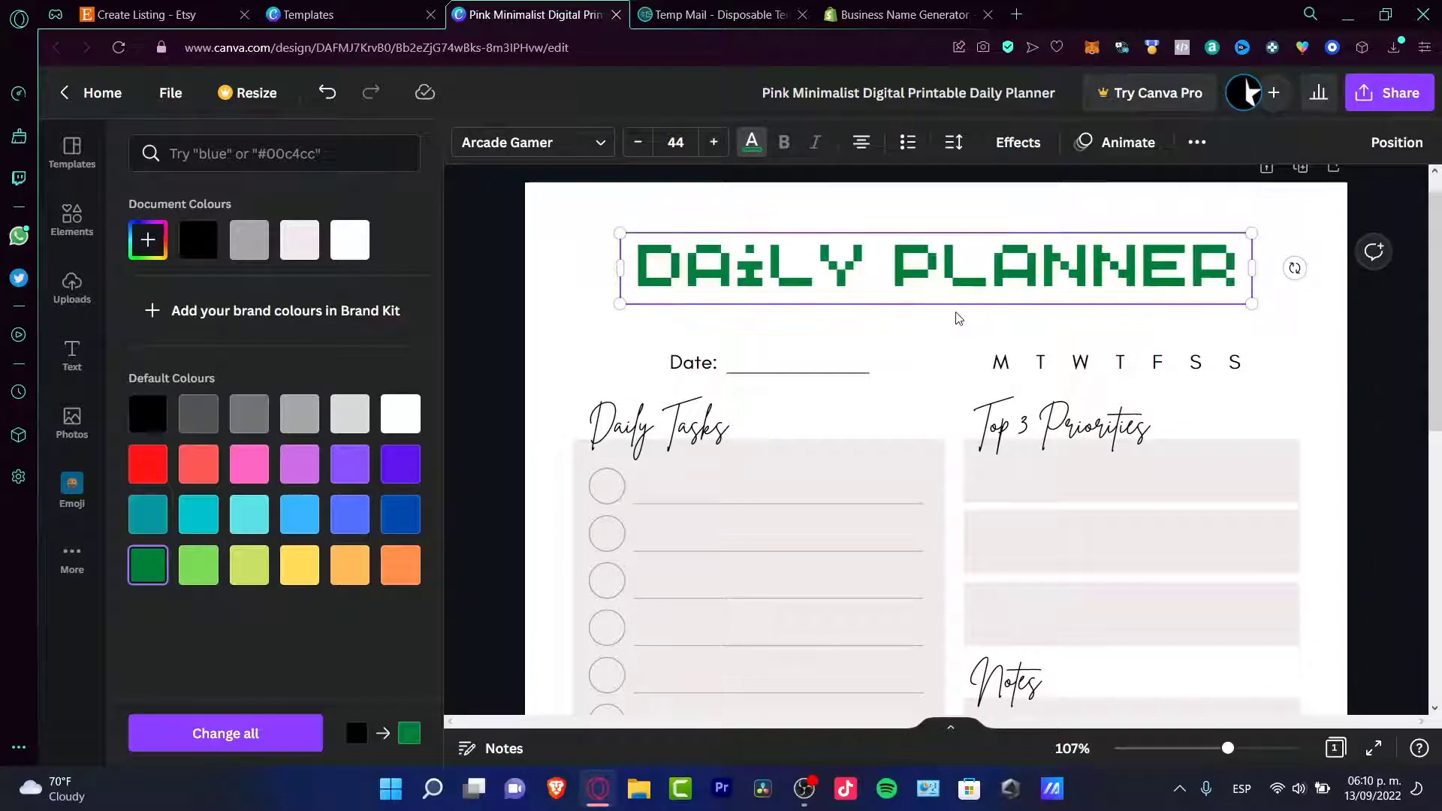
key("Escape")
Apply a text effect to the title and set its colour to bright green #00FF94
left_click(864, 267)
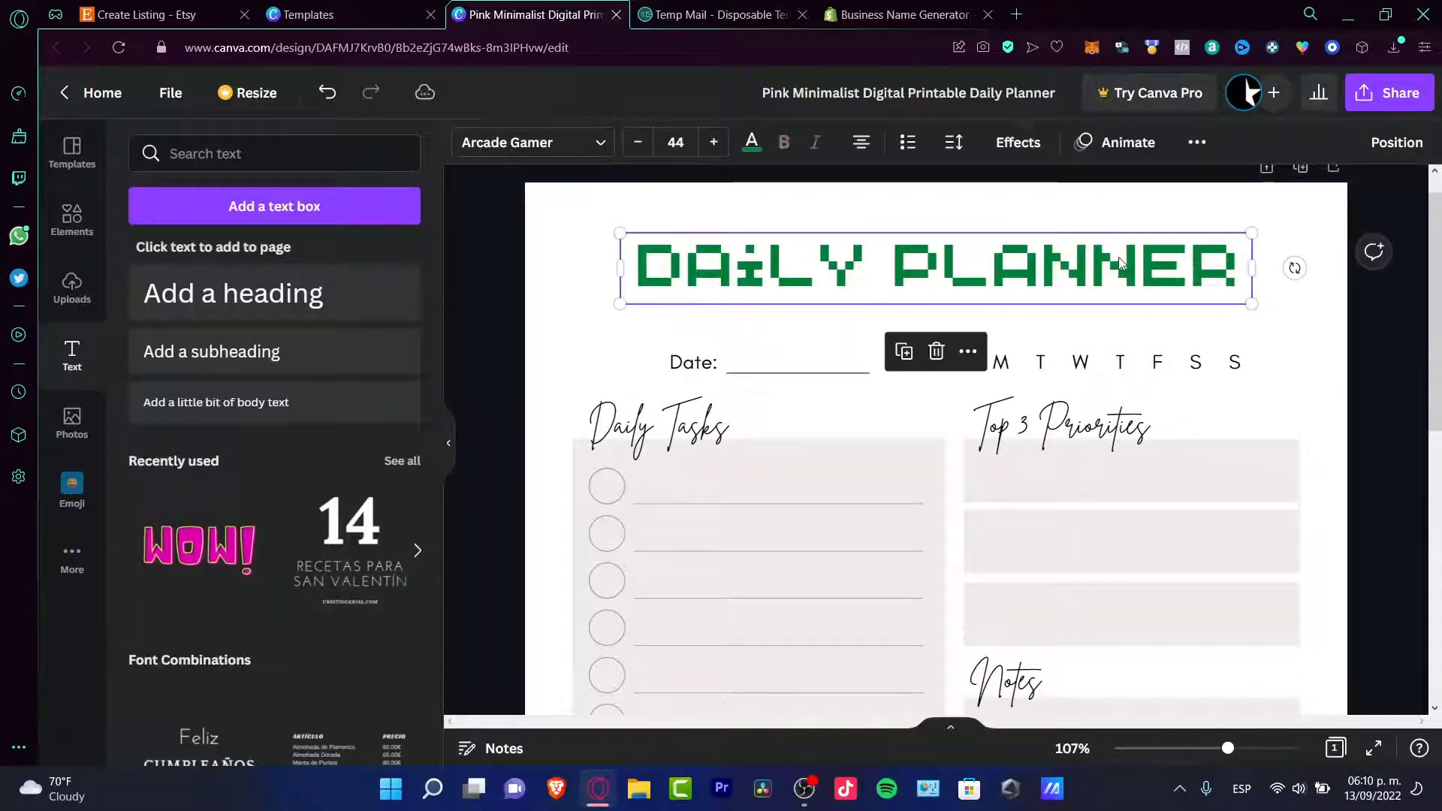
left_click(752, 143)
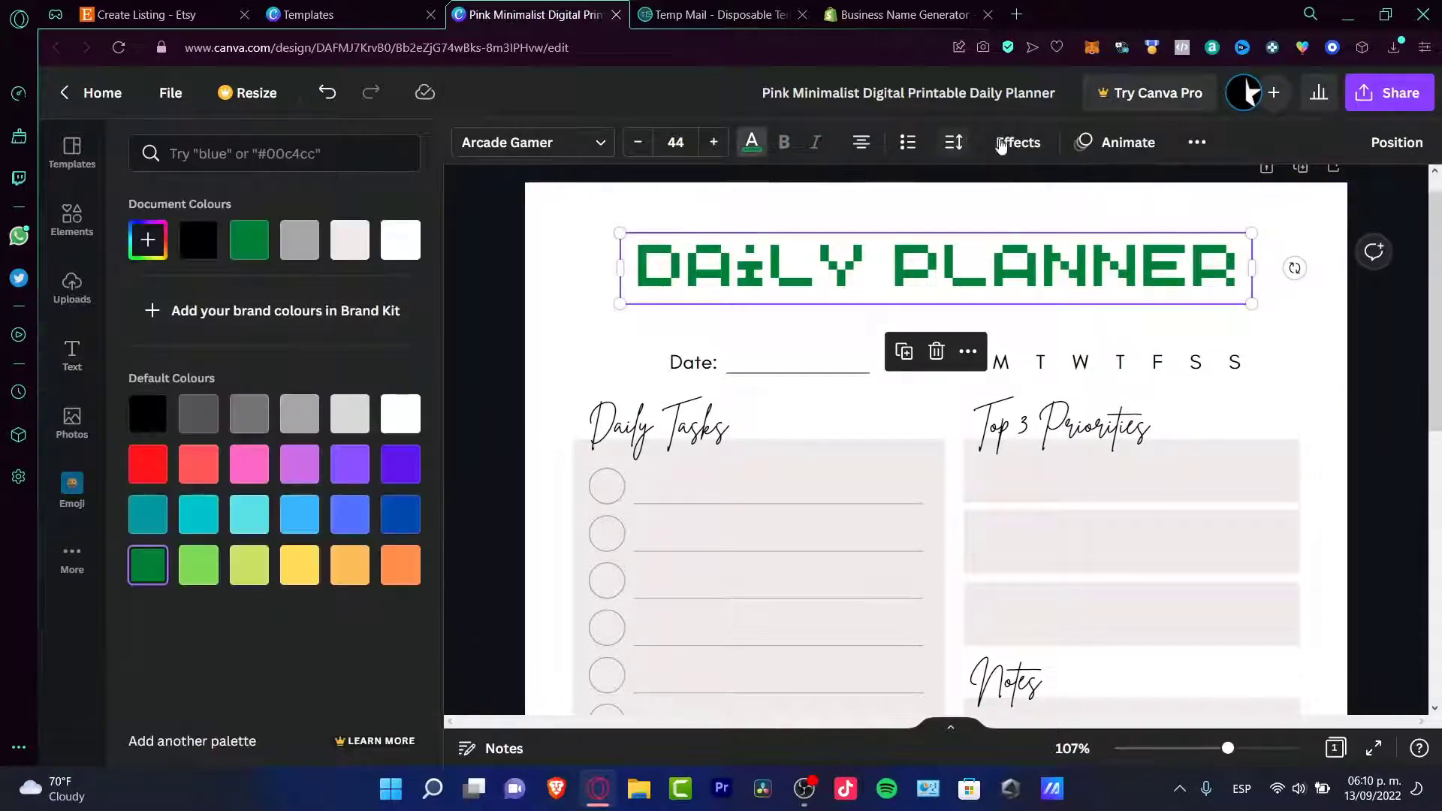
left_click(1018, 143)
left_click(280, 511)
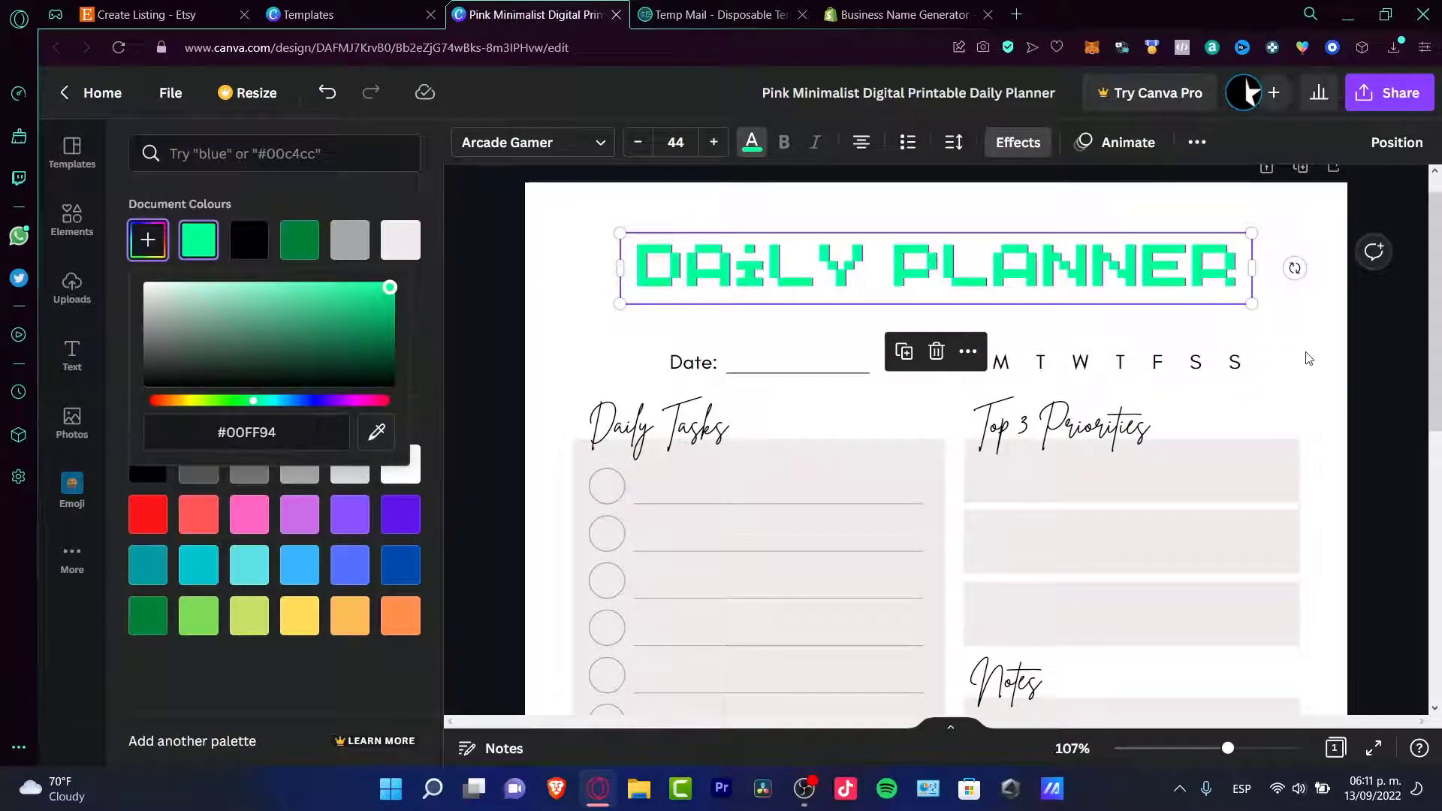
left_click(1360, 408)
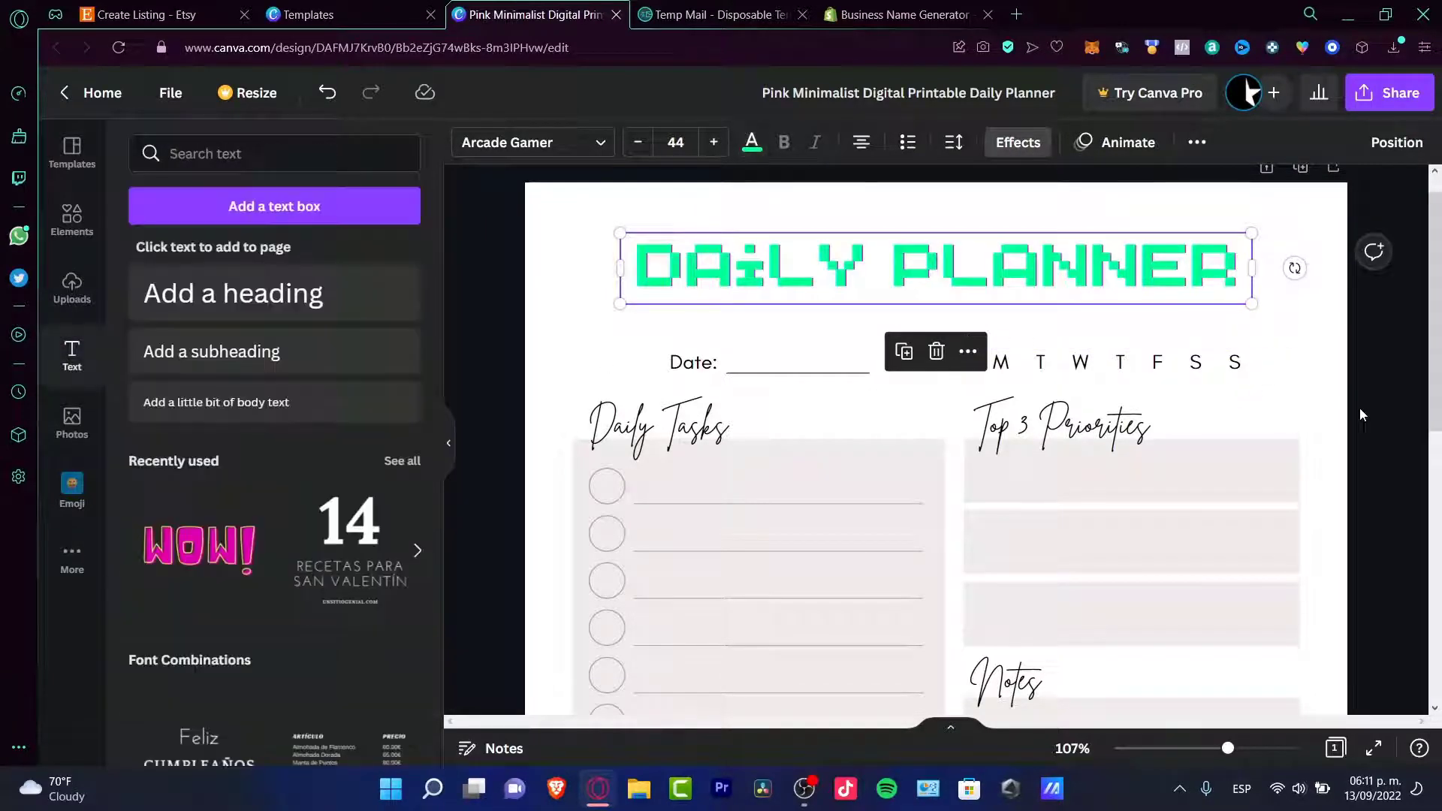
Change the font of the "Date:" label to Arcade Gamer
left_click(711, 363)
left_click(699, 265)
left_click(695, 362)
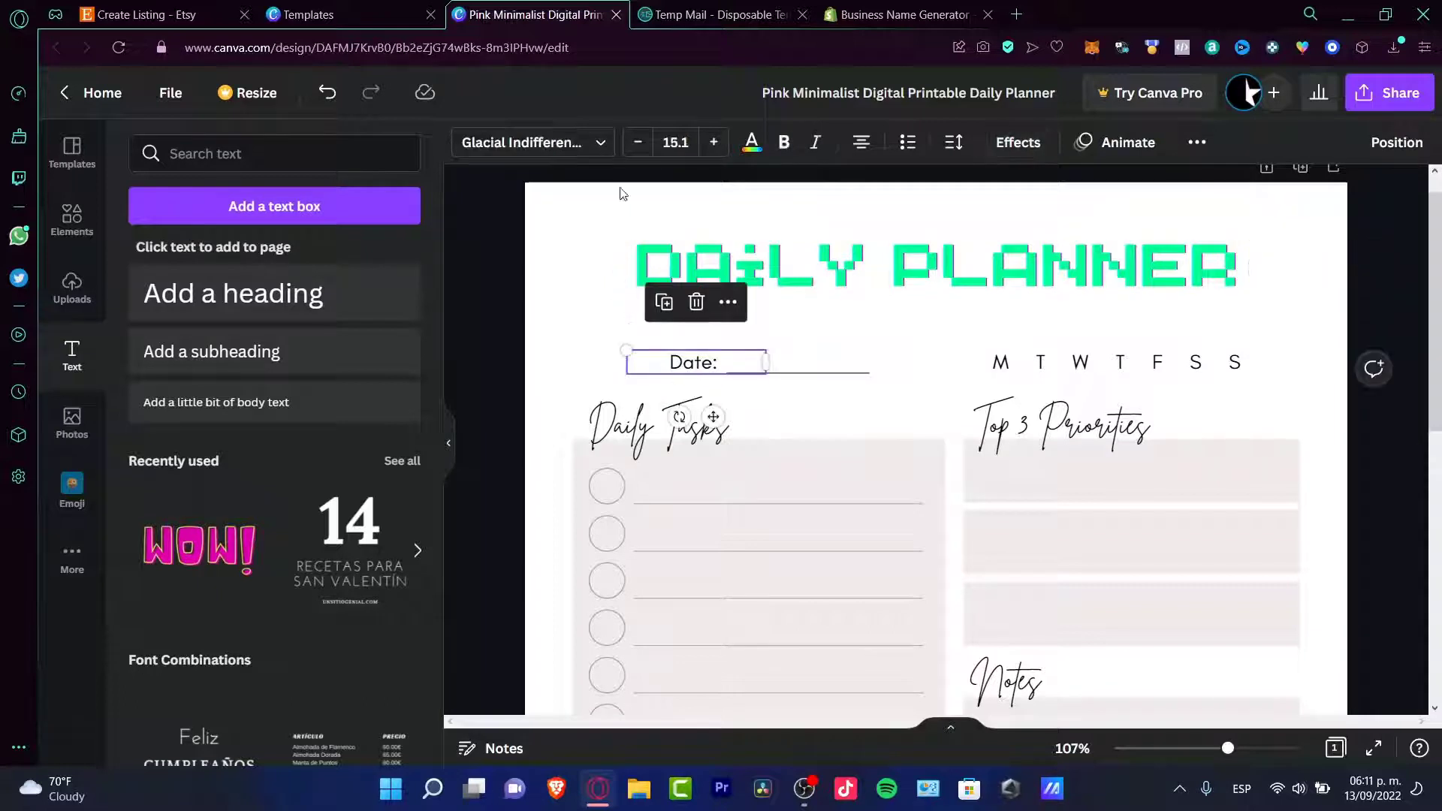
left_click(605, 142)
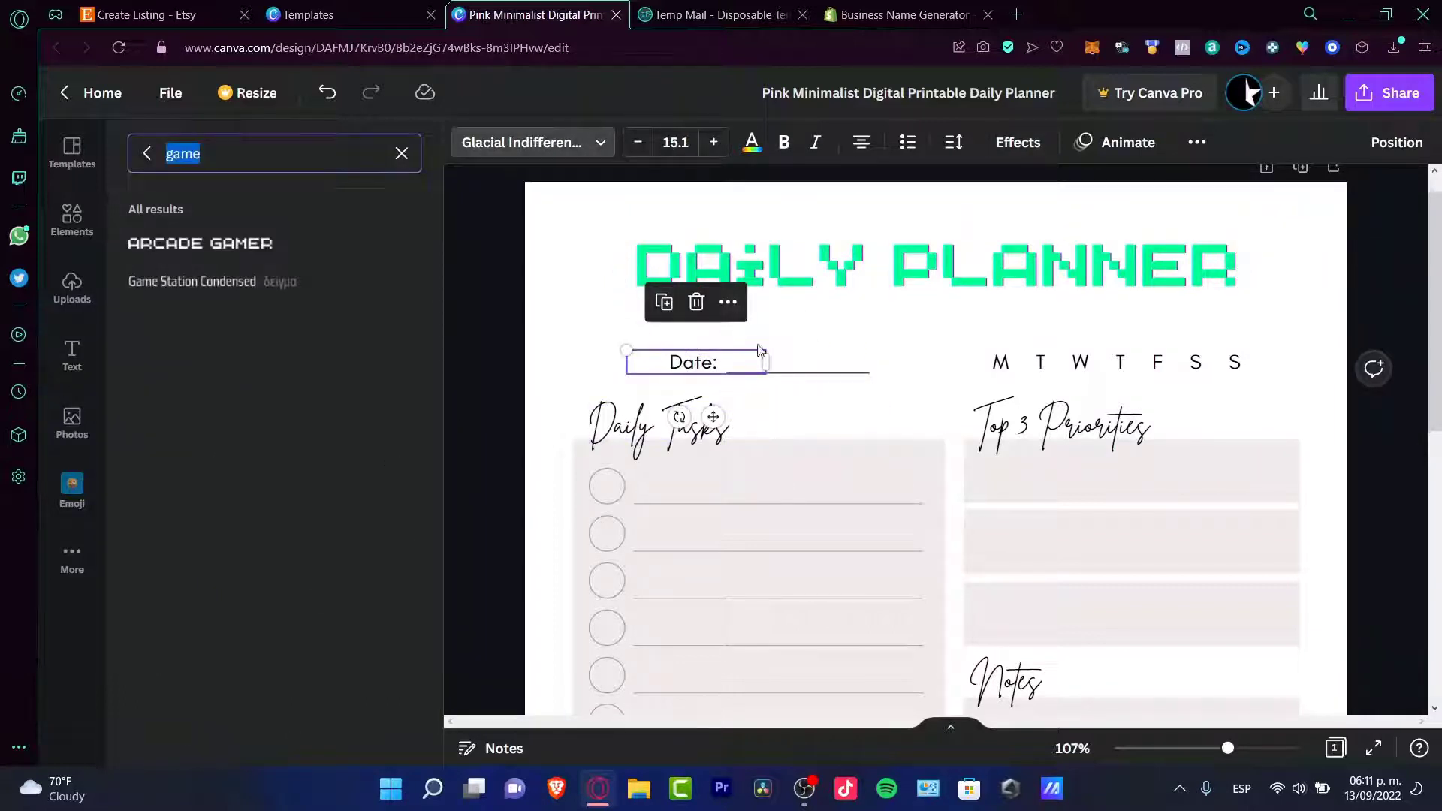
left_click(239, 248)
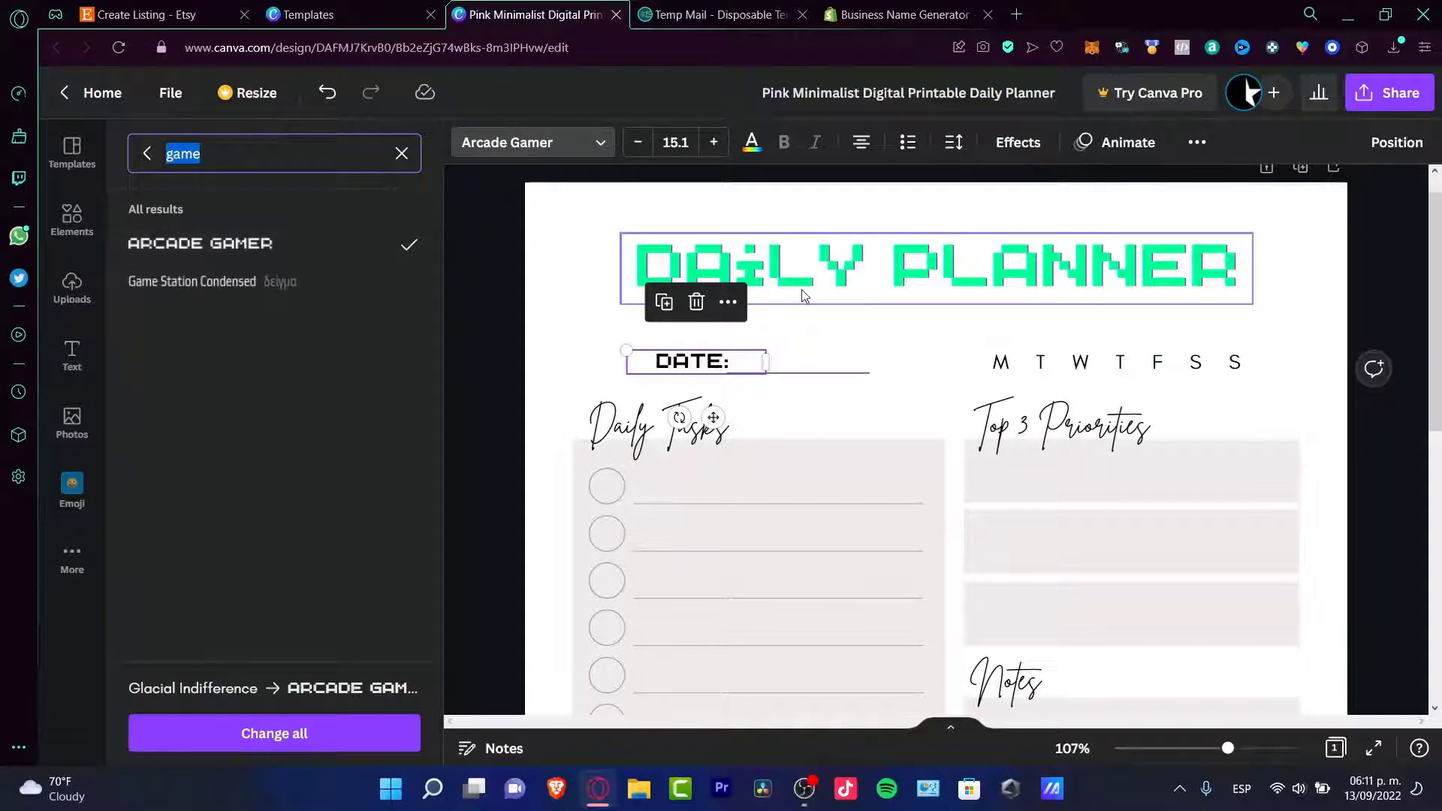
key("Escape")
left_click(958, 406)
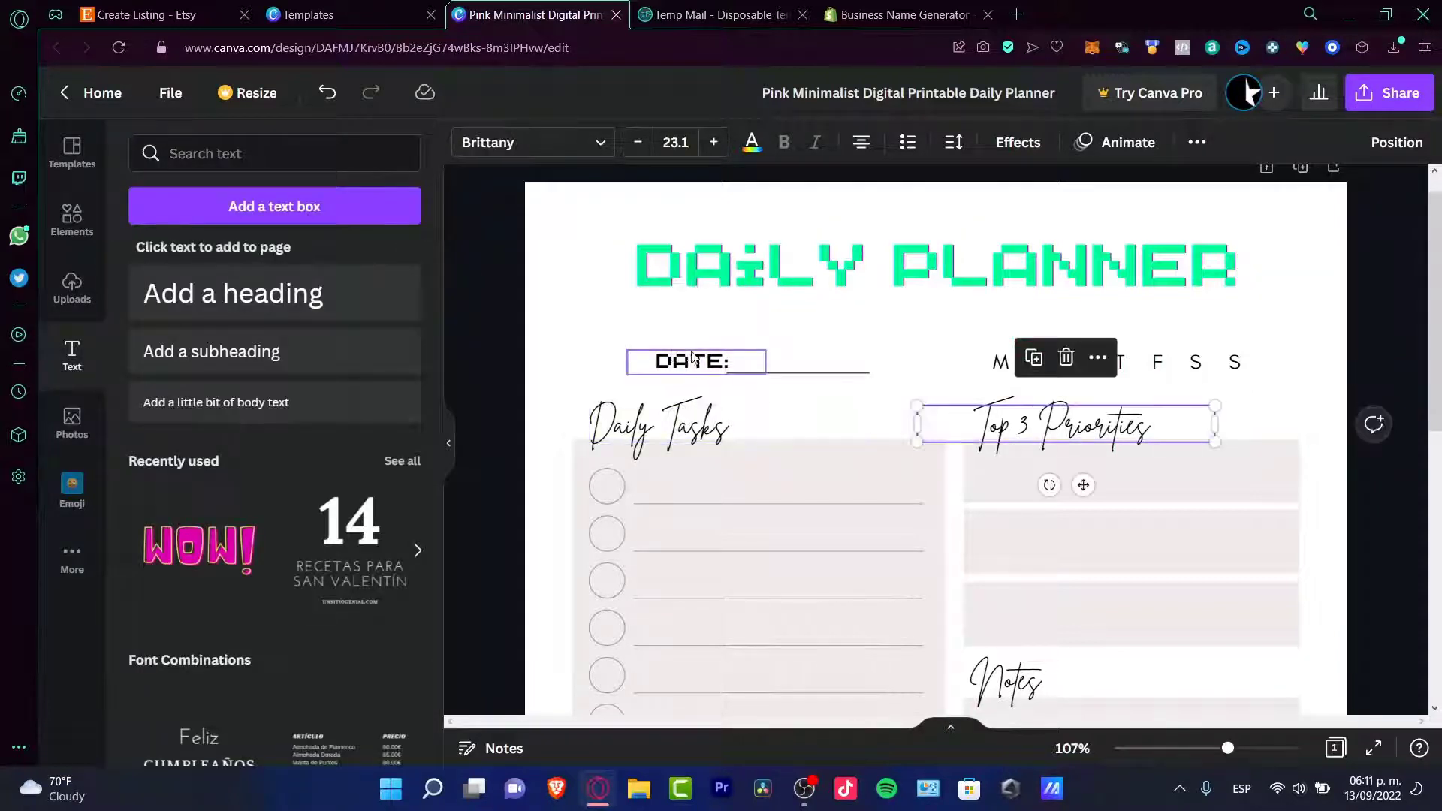
left_click(692, 357)
Try black and light grey for the page background, and settle on dark grey
left_click(556, 236)
left_click(465, 142)
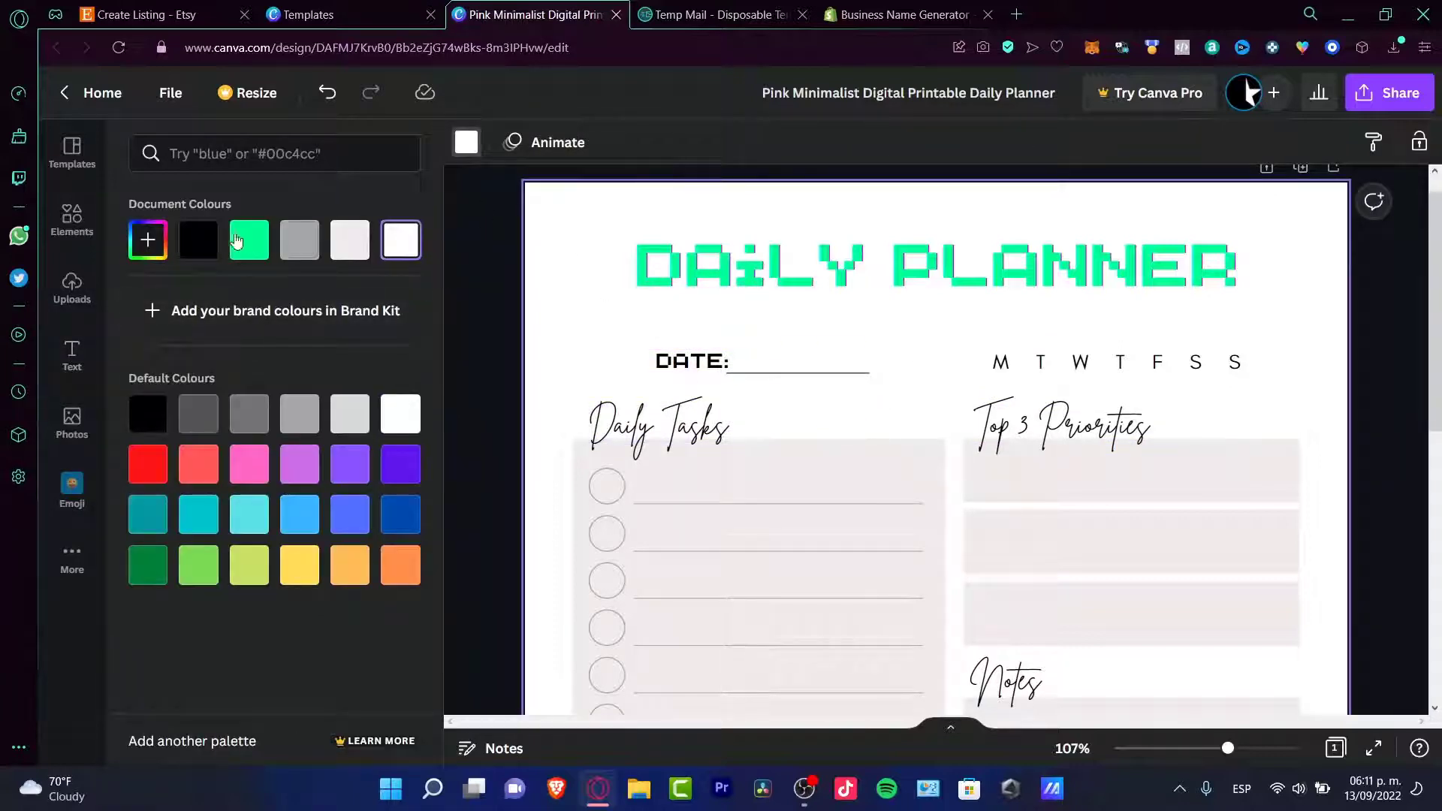
left_click(198, 240)
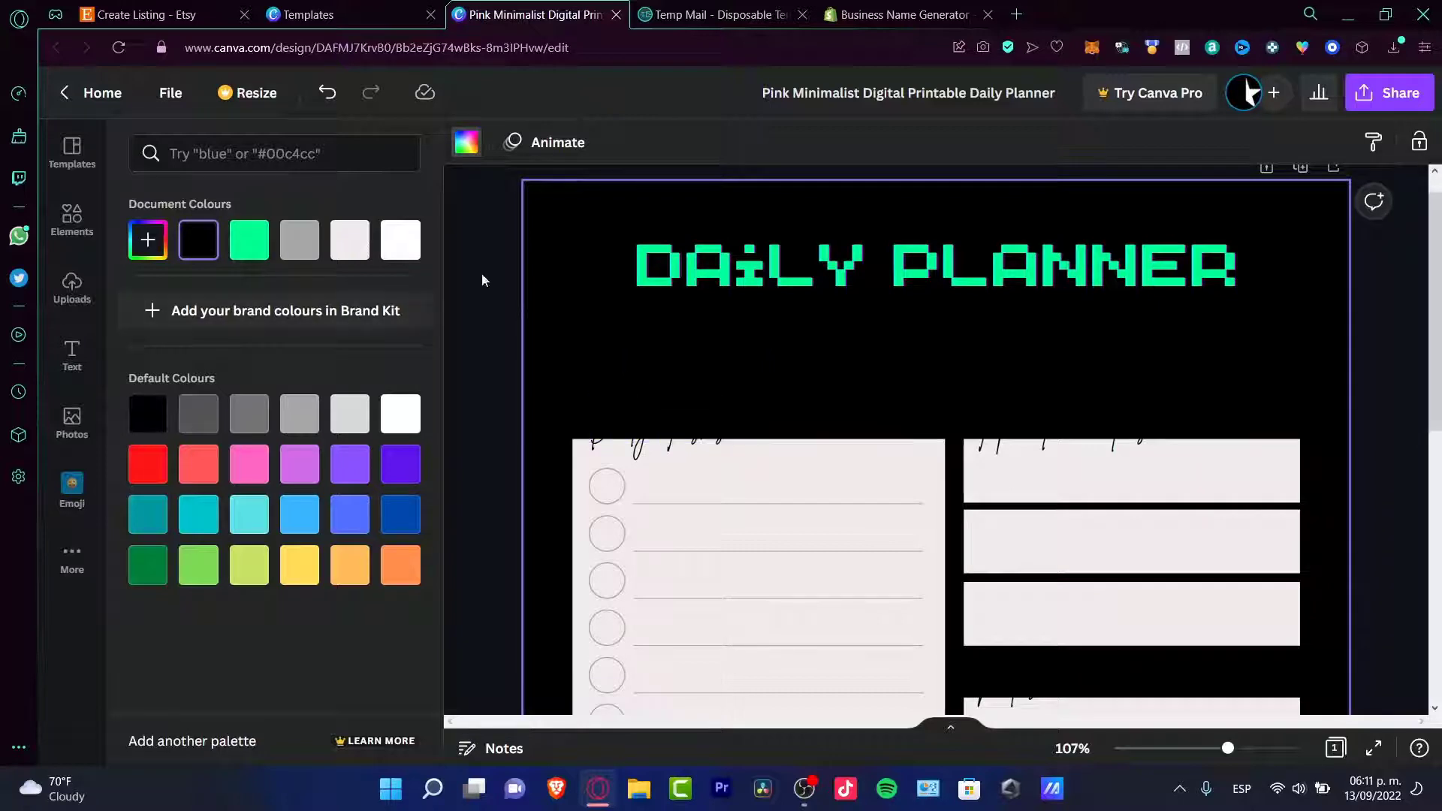
left_click(299, 241)
left_click(198, 414)
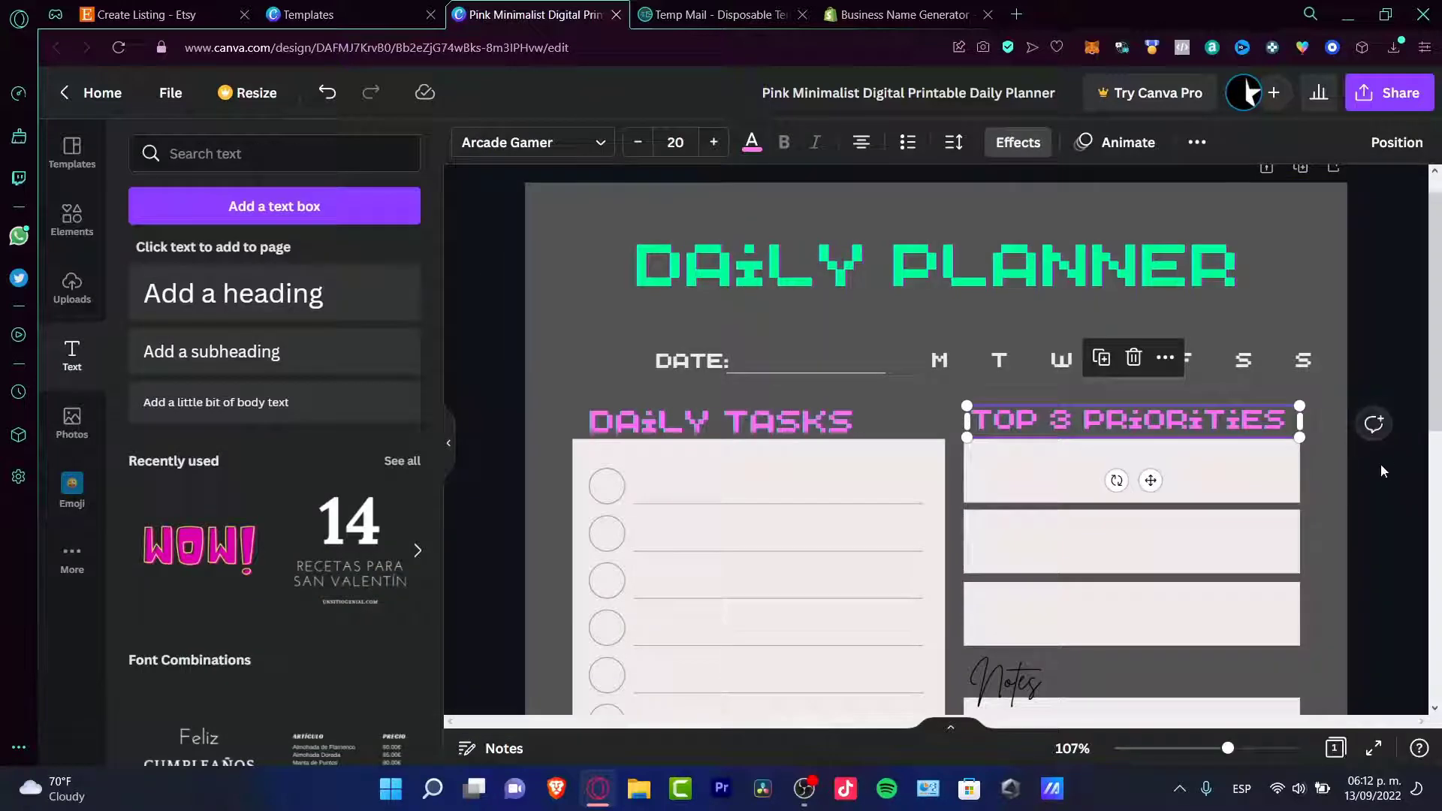
Recolour the first box under Top 3 Priorities, trying a lighter blue before settling on dark blue
left_click(1386, 467)
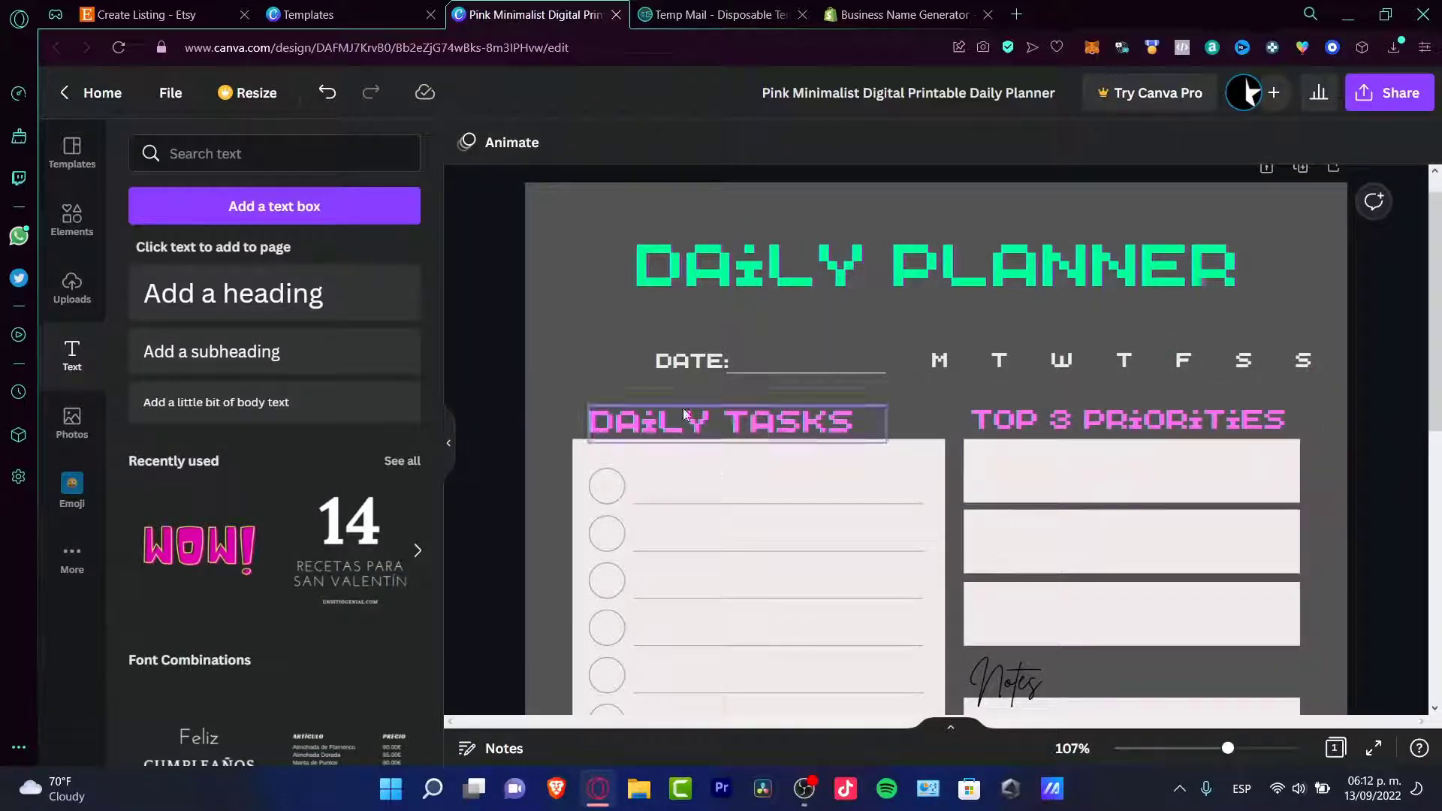
left_click(1113, 496)
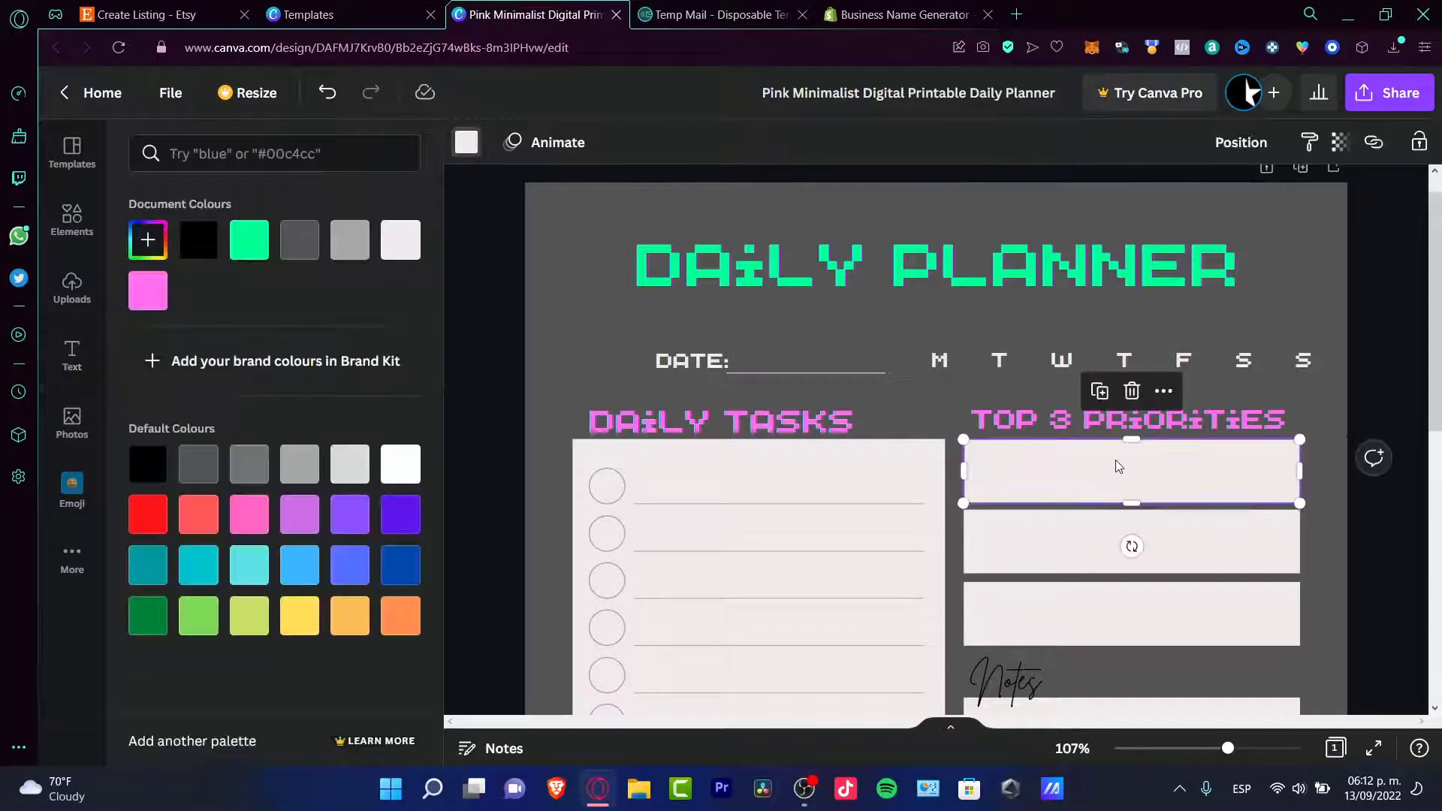
left_click(349, 568)
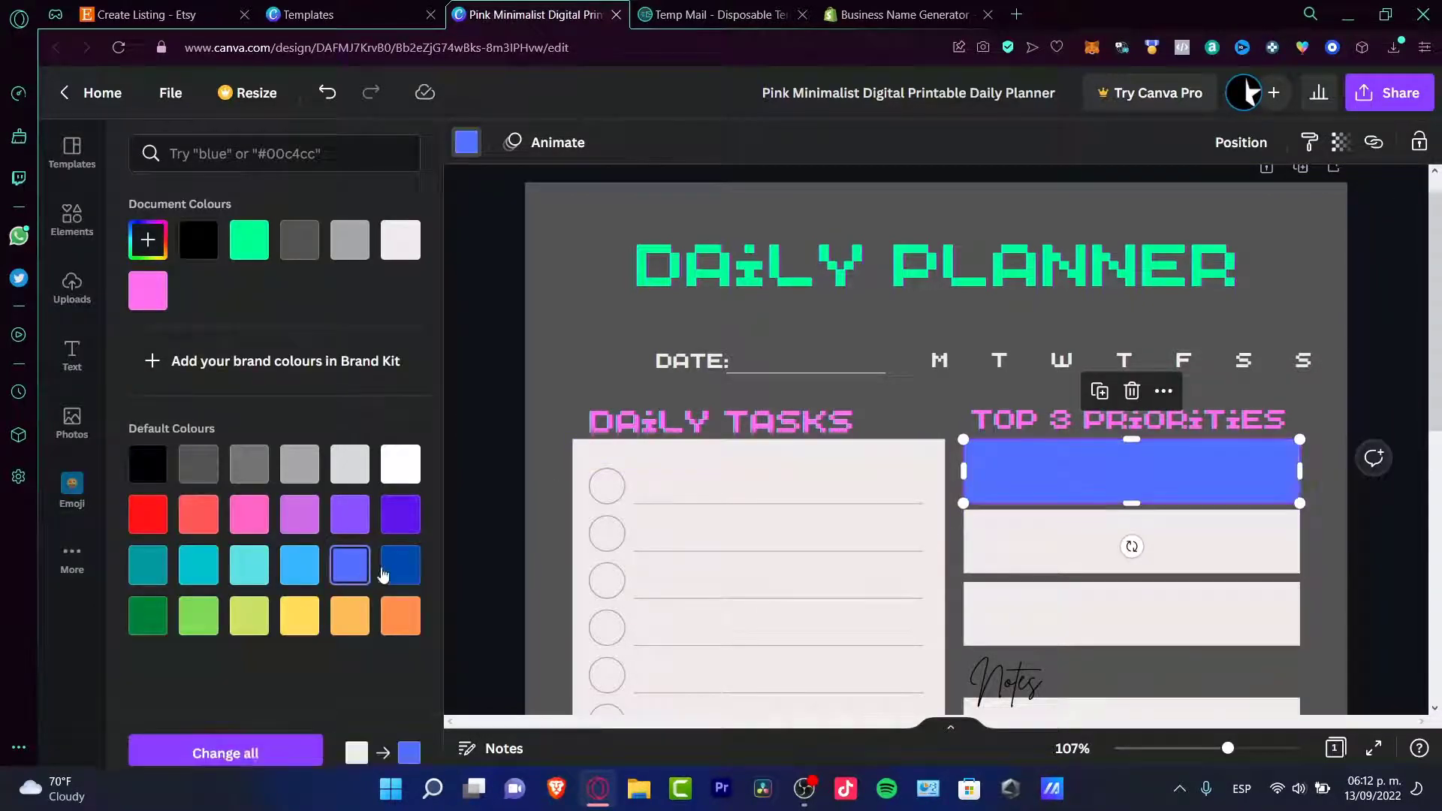
left_click(387, 572)
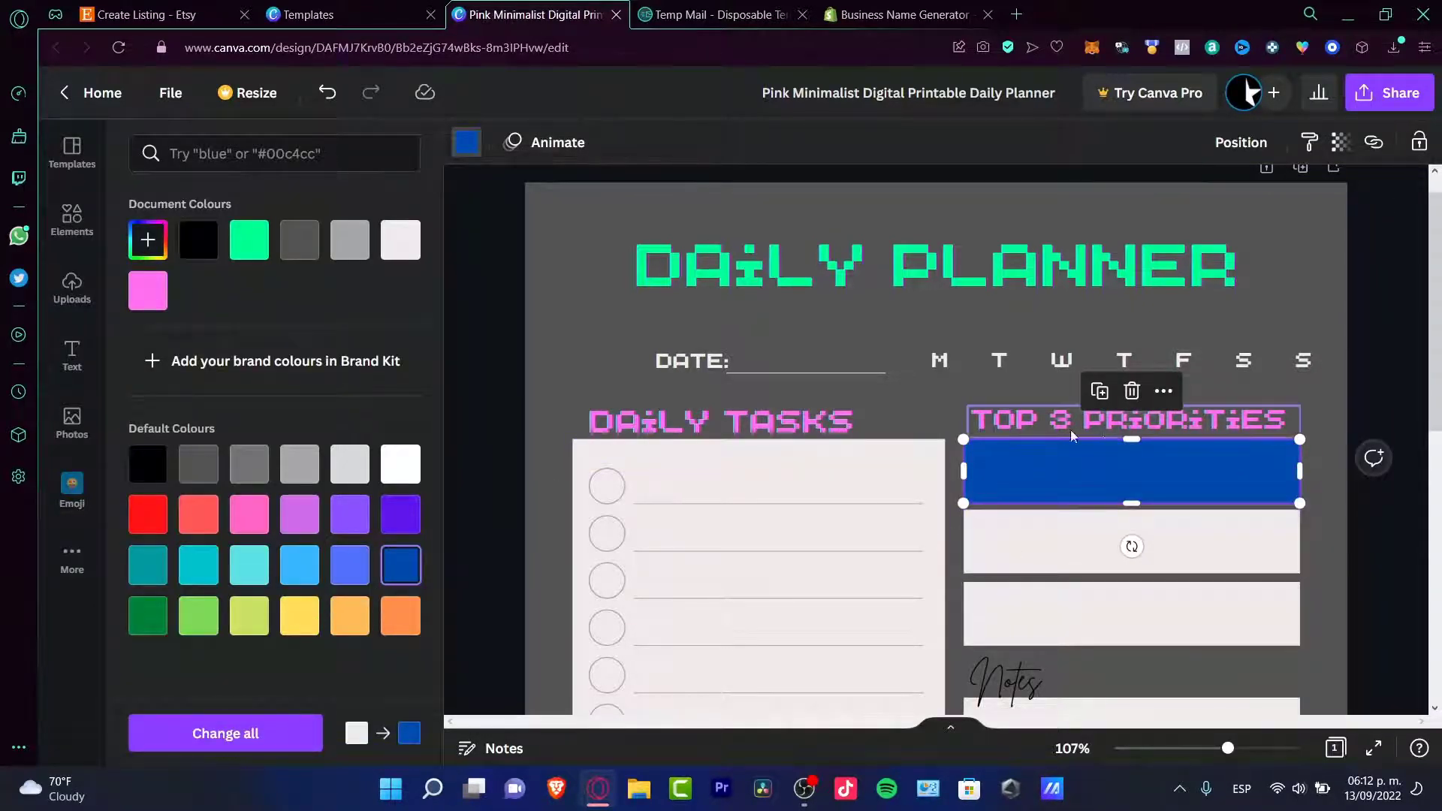
Replace the second and third Top 3 Priorities boxes with copies of the dark blue box
left_click(1130, 543)
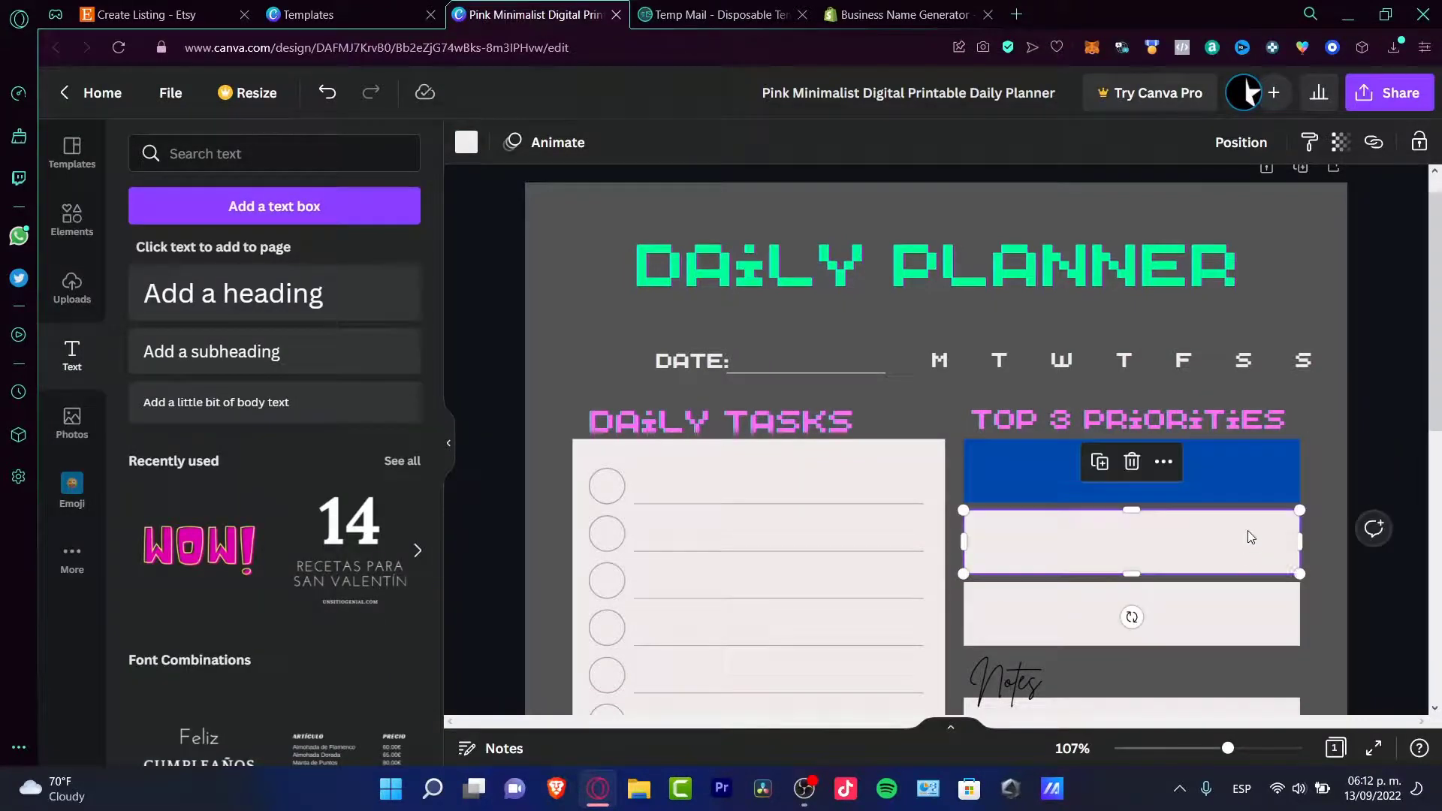
key("Delete")
left_click_drag(1098, 479, 1085, 614)
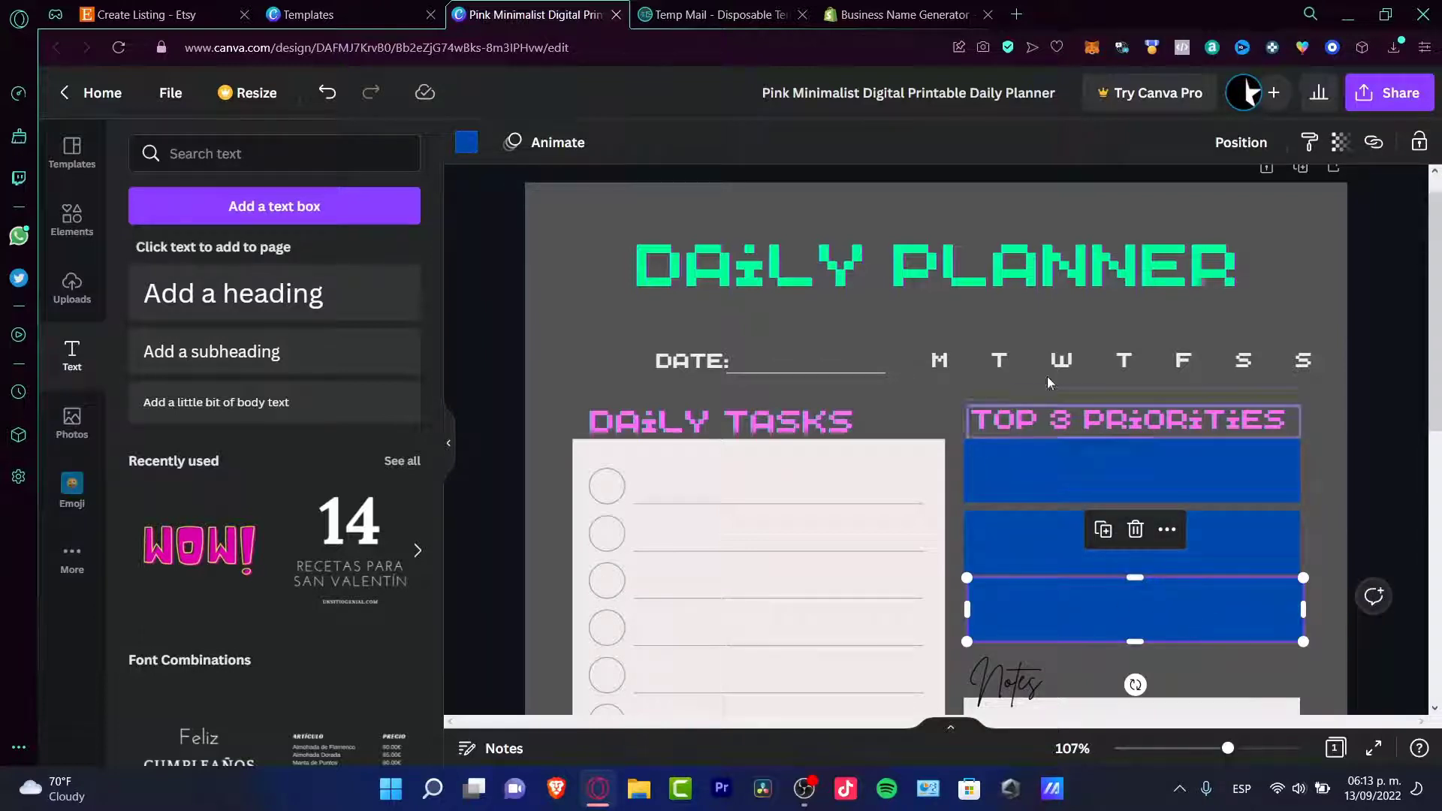
left_click(1360, 504)
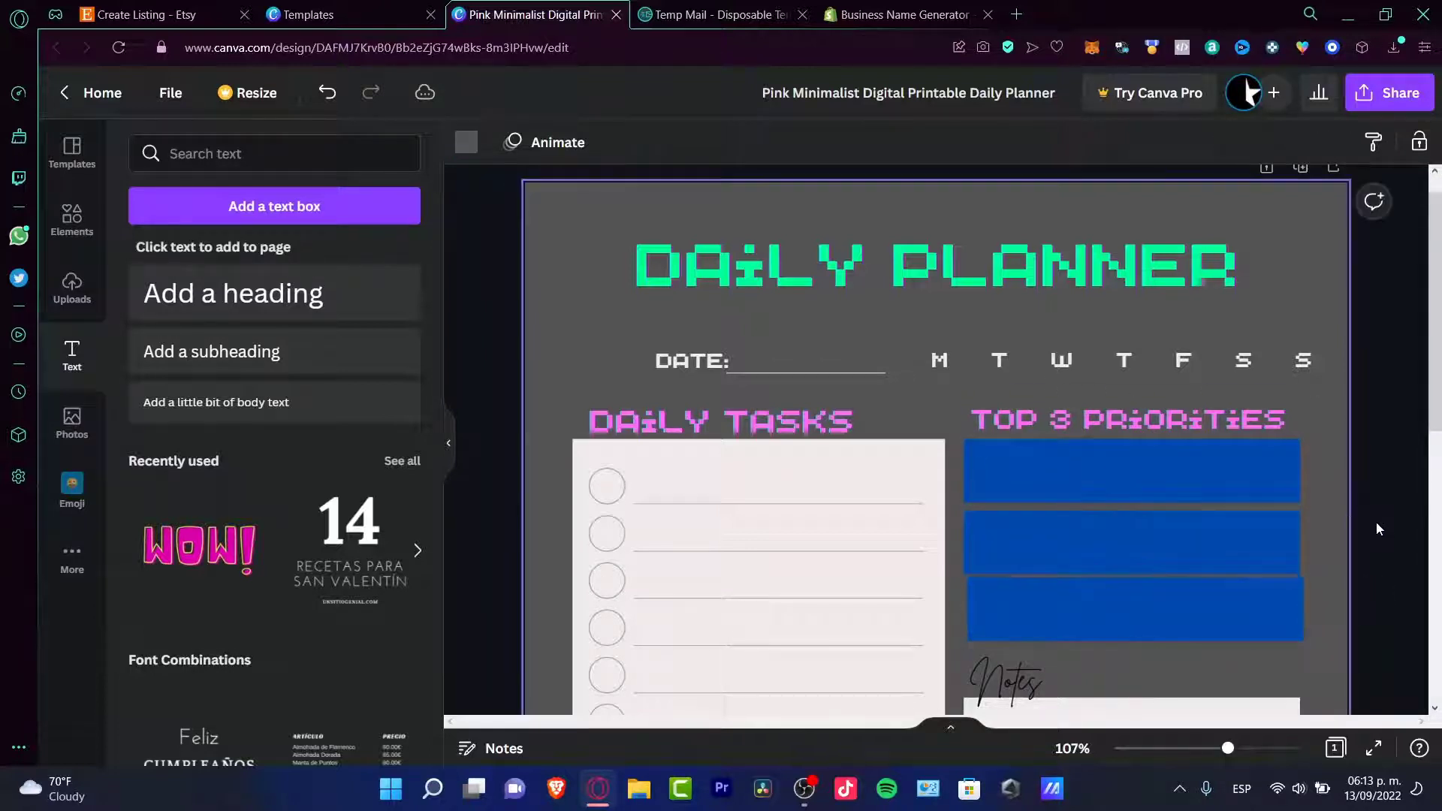
Recolour the four Meal Tracker boxes (B, L, D and S) together to light turquoise
left_click(1198, 631)
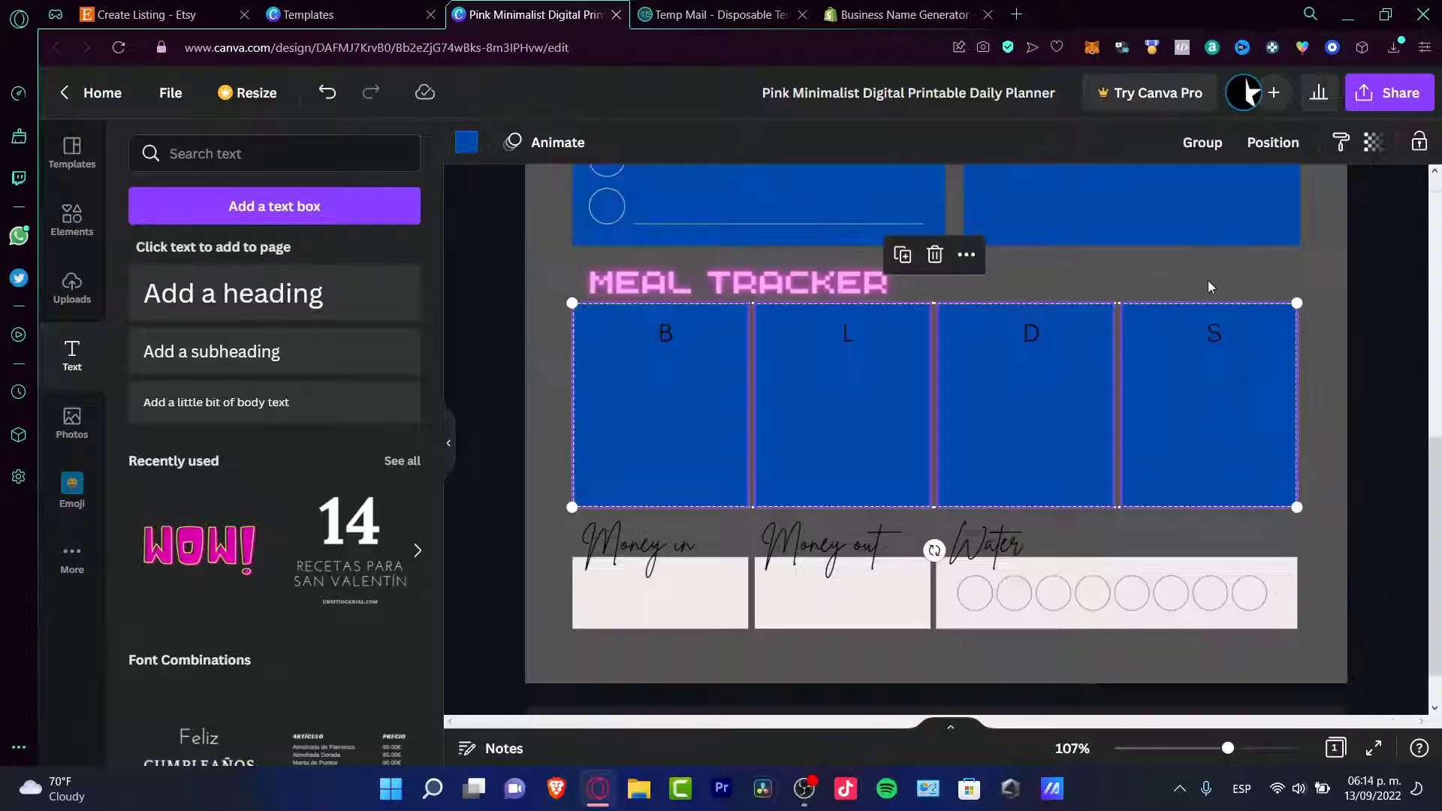
left_click(1208, 281)
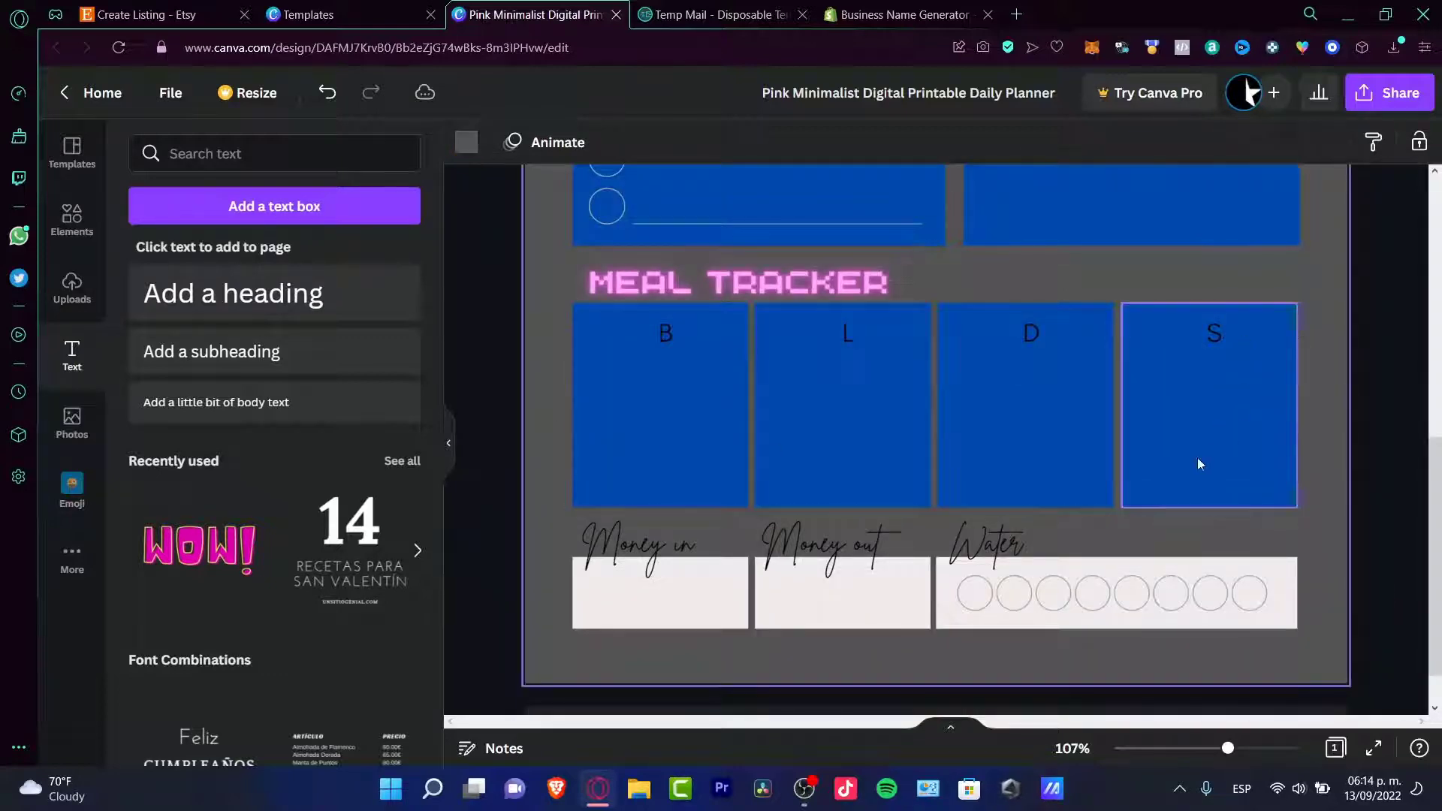
left_click(730, 431)
left_click(844, 414, "shift")
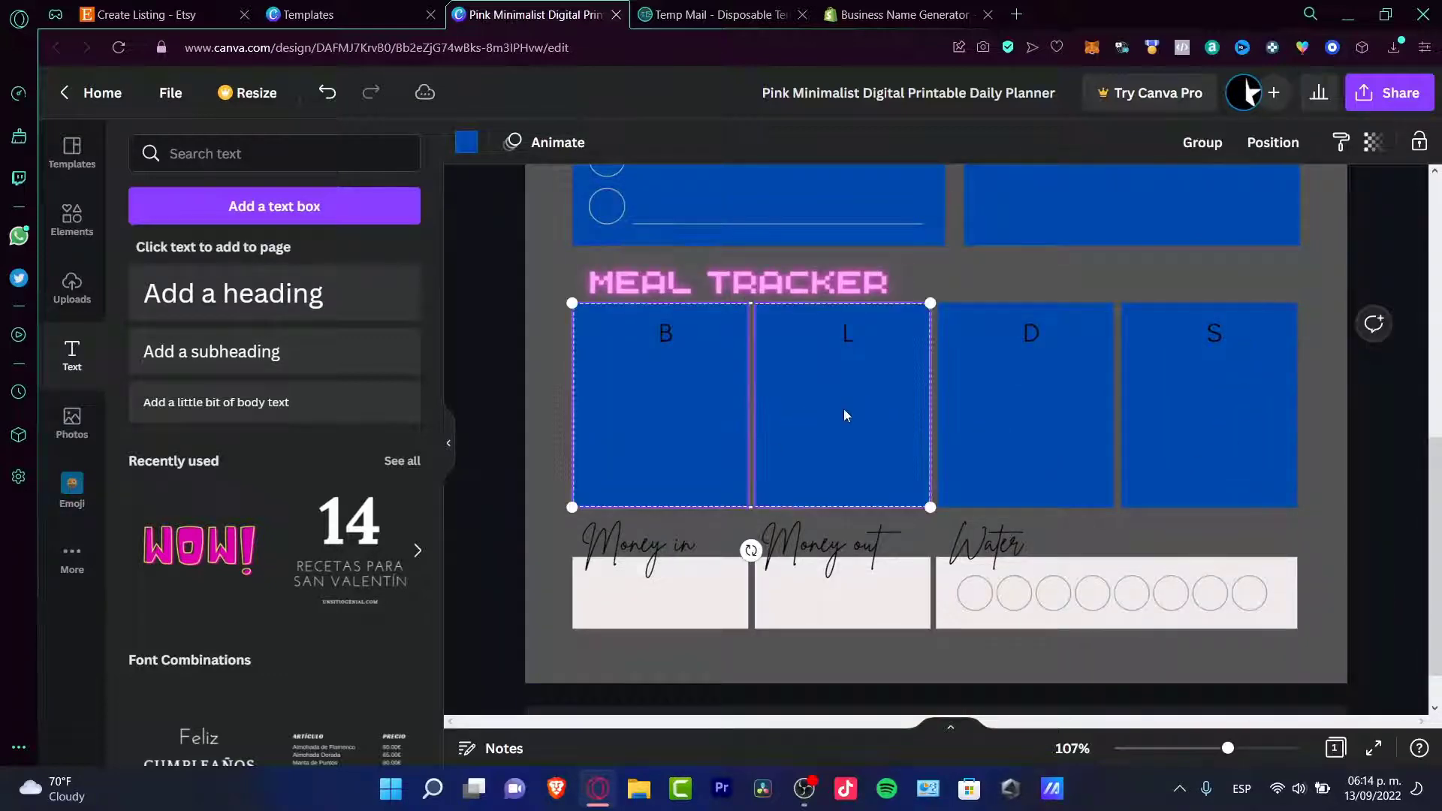
left_click(1006, 417, "shift")
left_click(1197, 449, "shift")
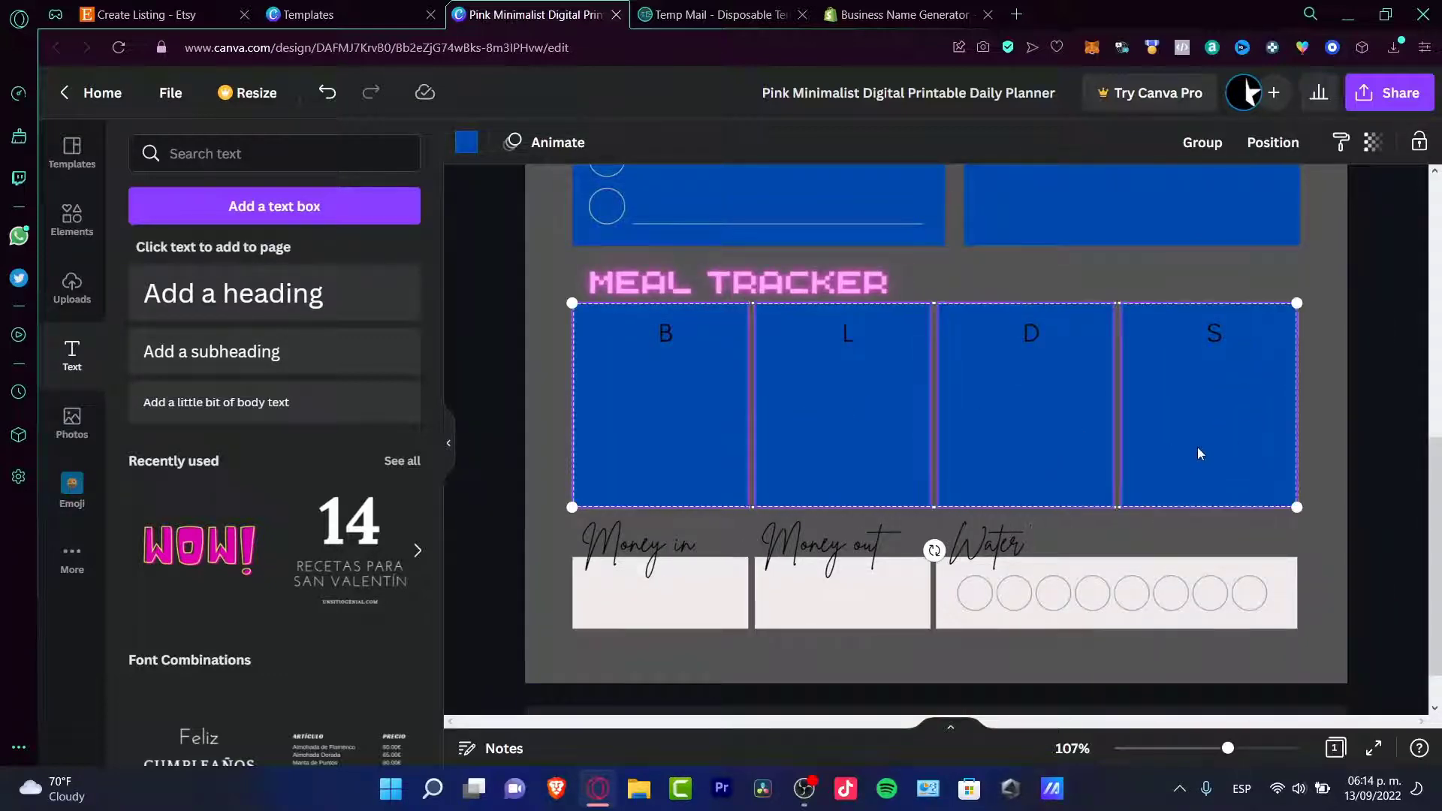
left_click(468, 142)
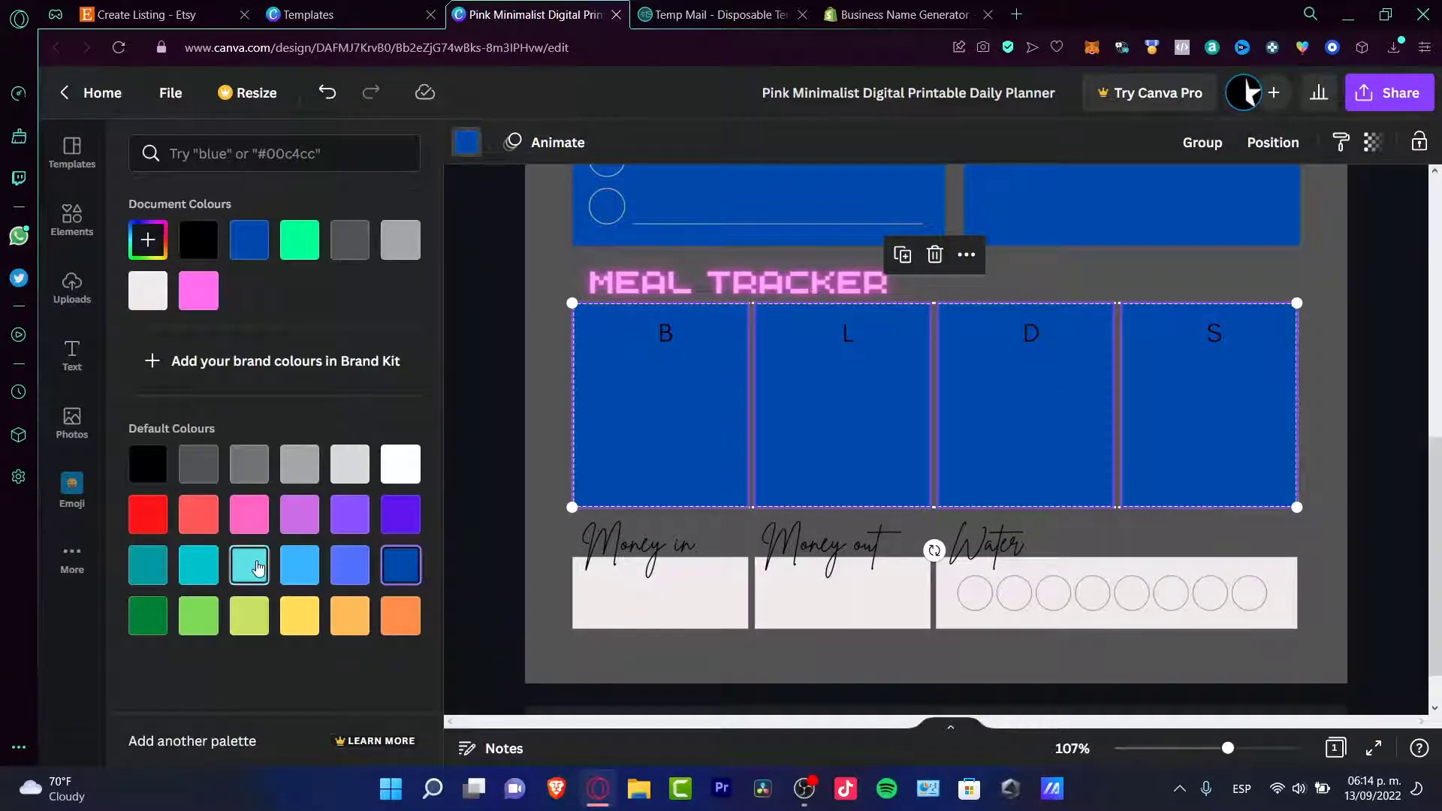
left_click(250, 566)
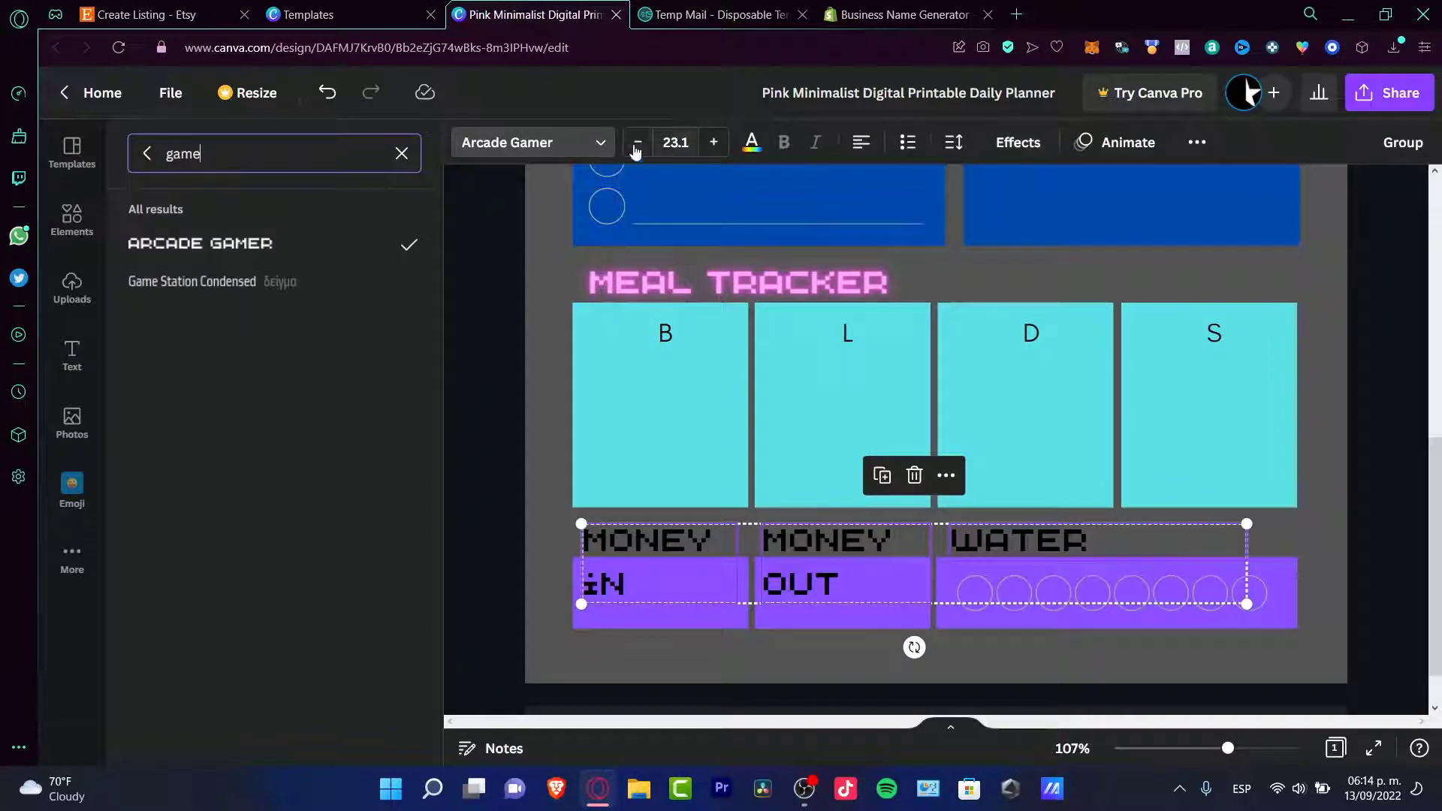
Make the Money In, Money Out and Water labels white at size 16.1 with the Hollow text effect
left_click(751, 142)
left_click(402, 466)
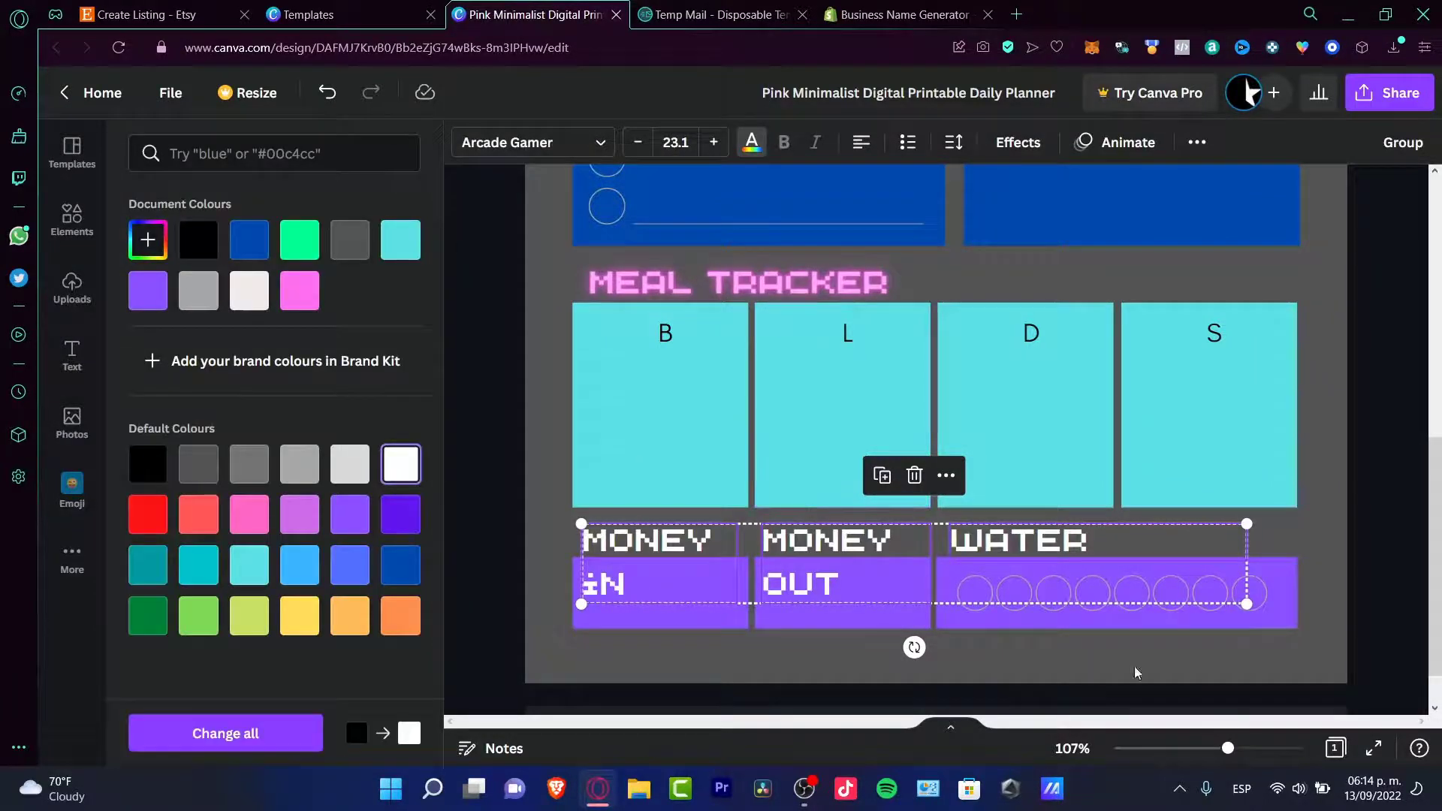
left_click(1200, 652)
left_click(1332, 542)
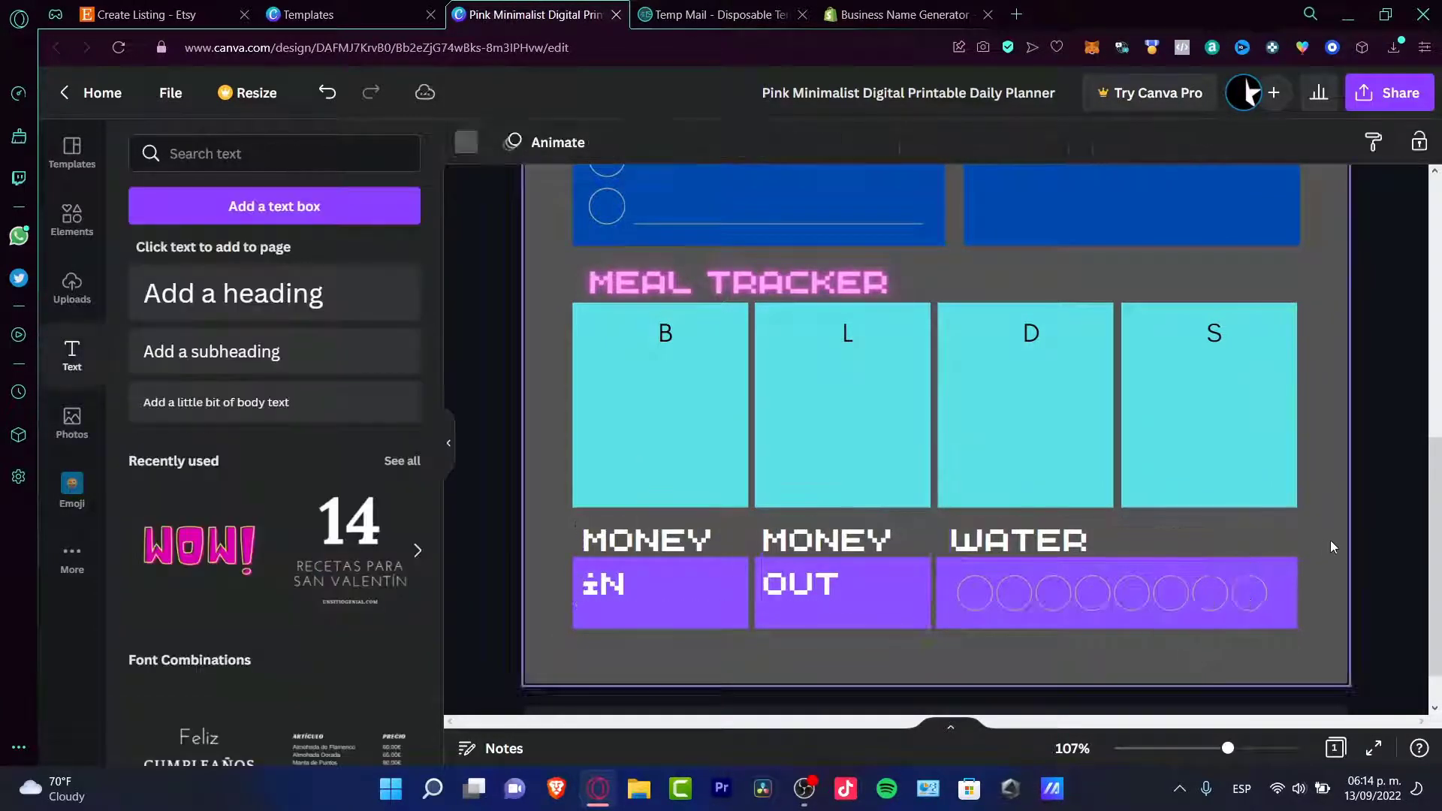
left_click(1172, 555)
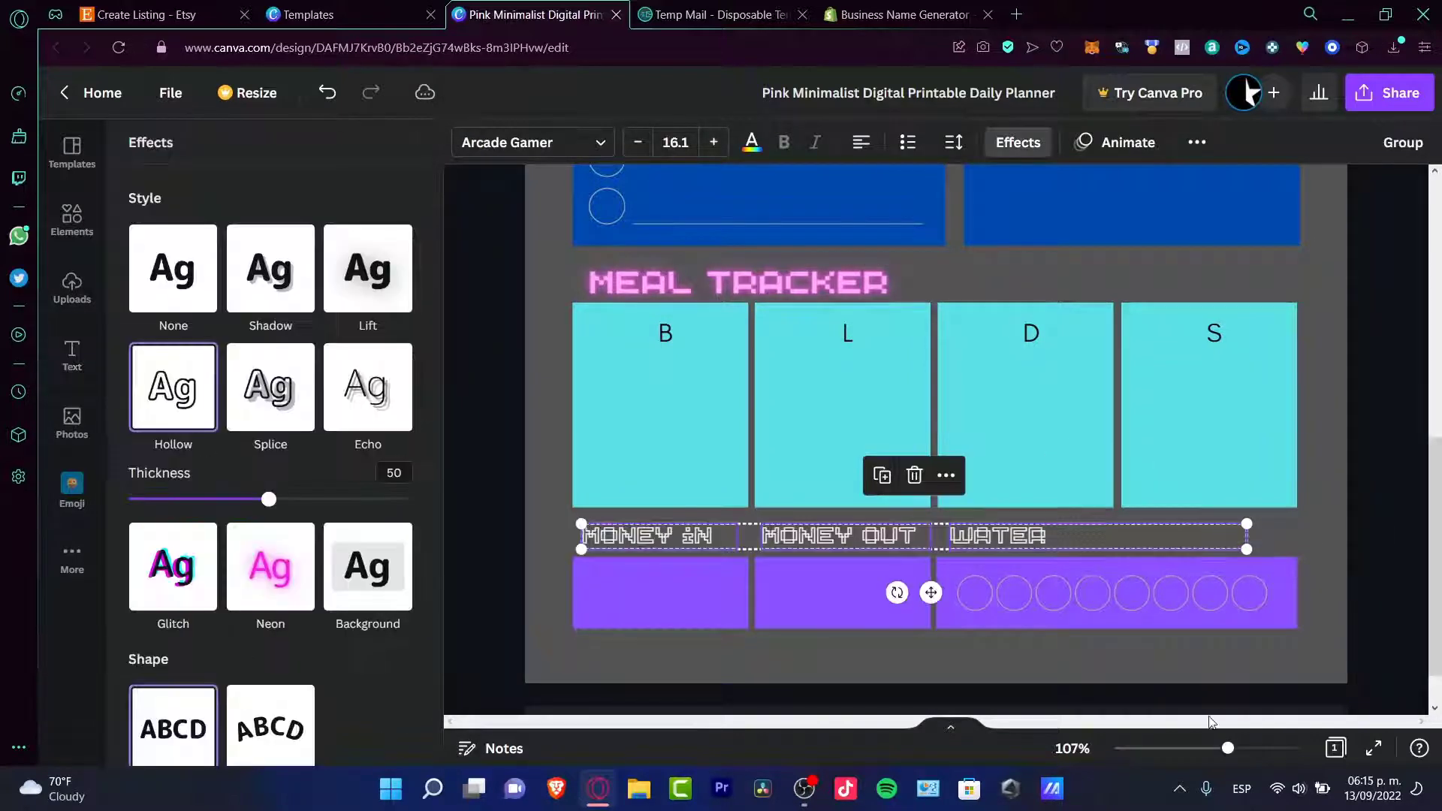
left_click(1205, 681)
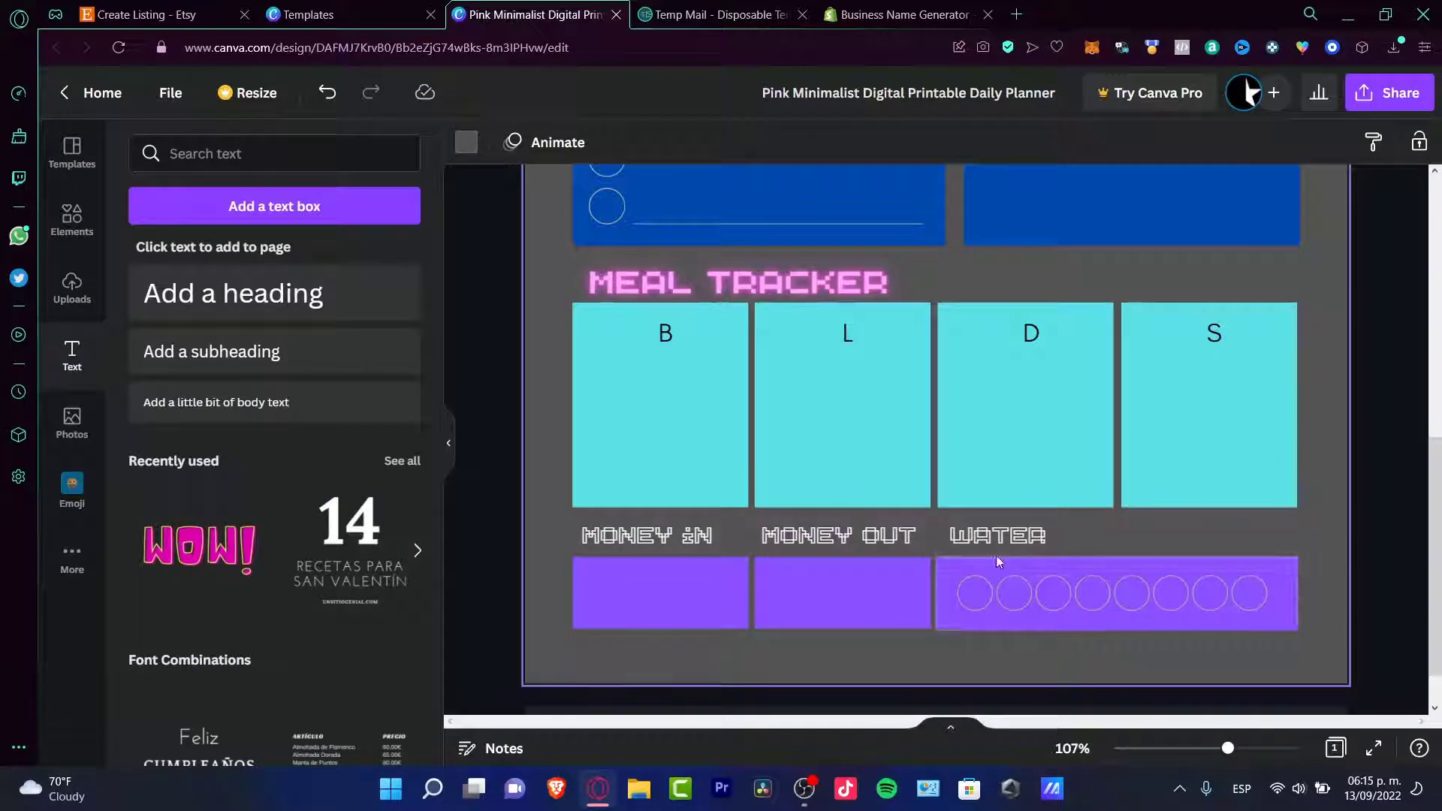
Change the B, L, D and S labels in the Meal Tracker boxes to the Arcade Gamer font
scroll(1060, 605, "down", 5)
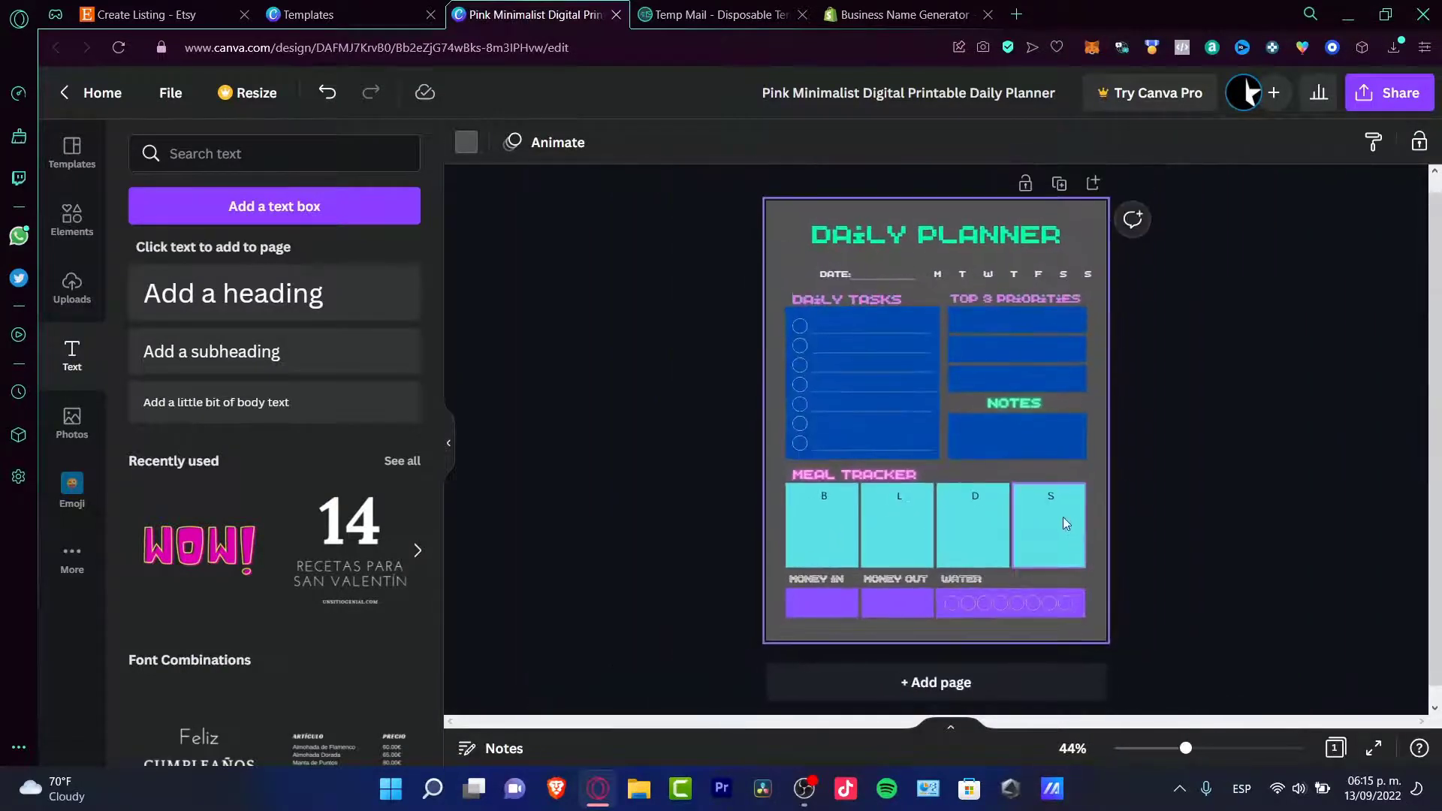
left_click(1050, 501)
left_click(1050, 497)
left_click(975, 496, "shift")
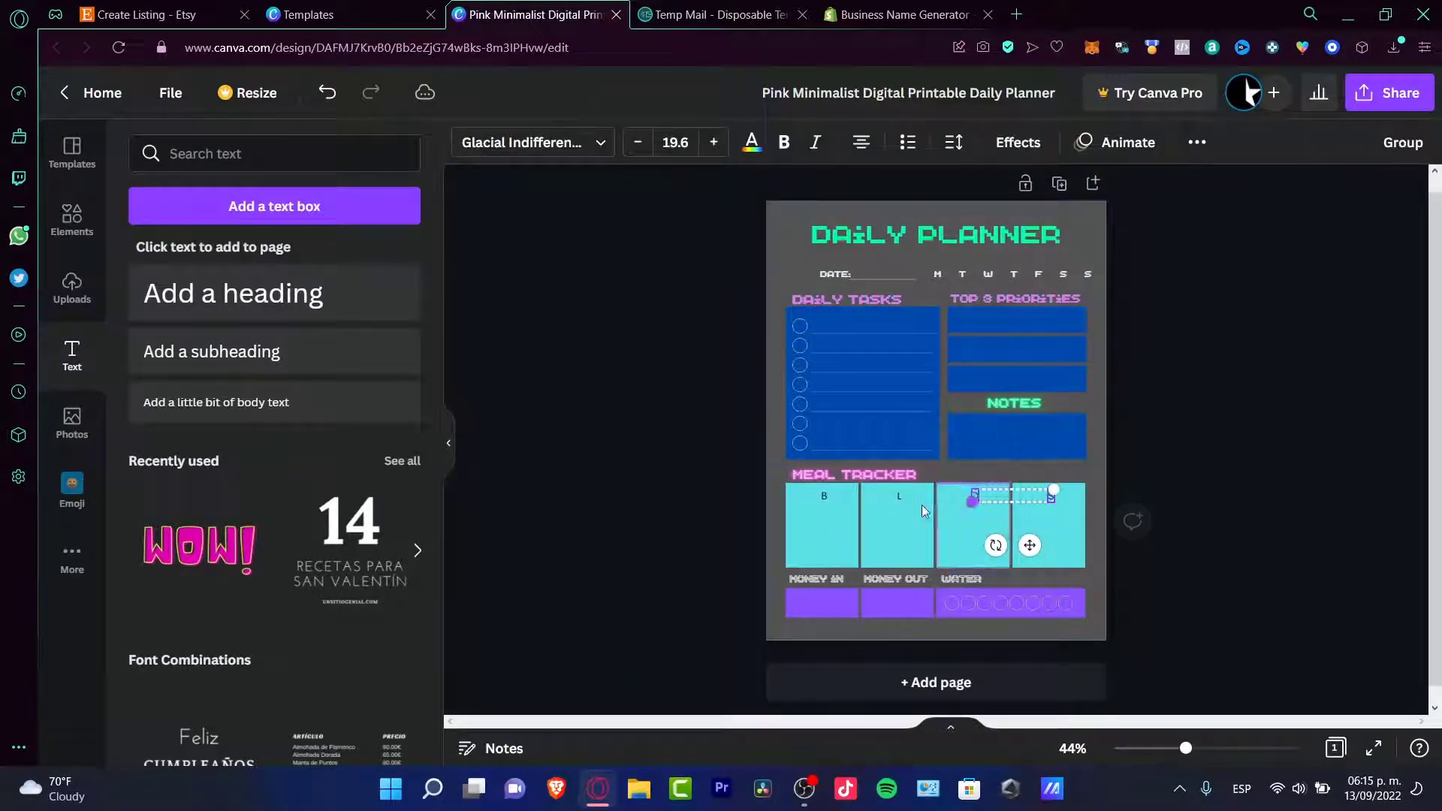
left_click(899, 498, "shift")
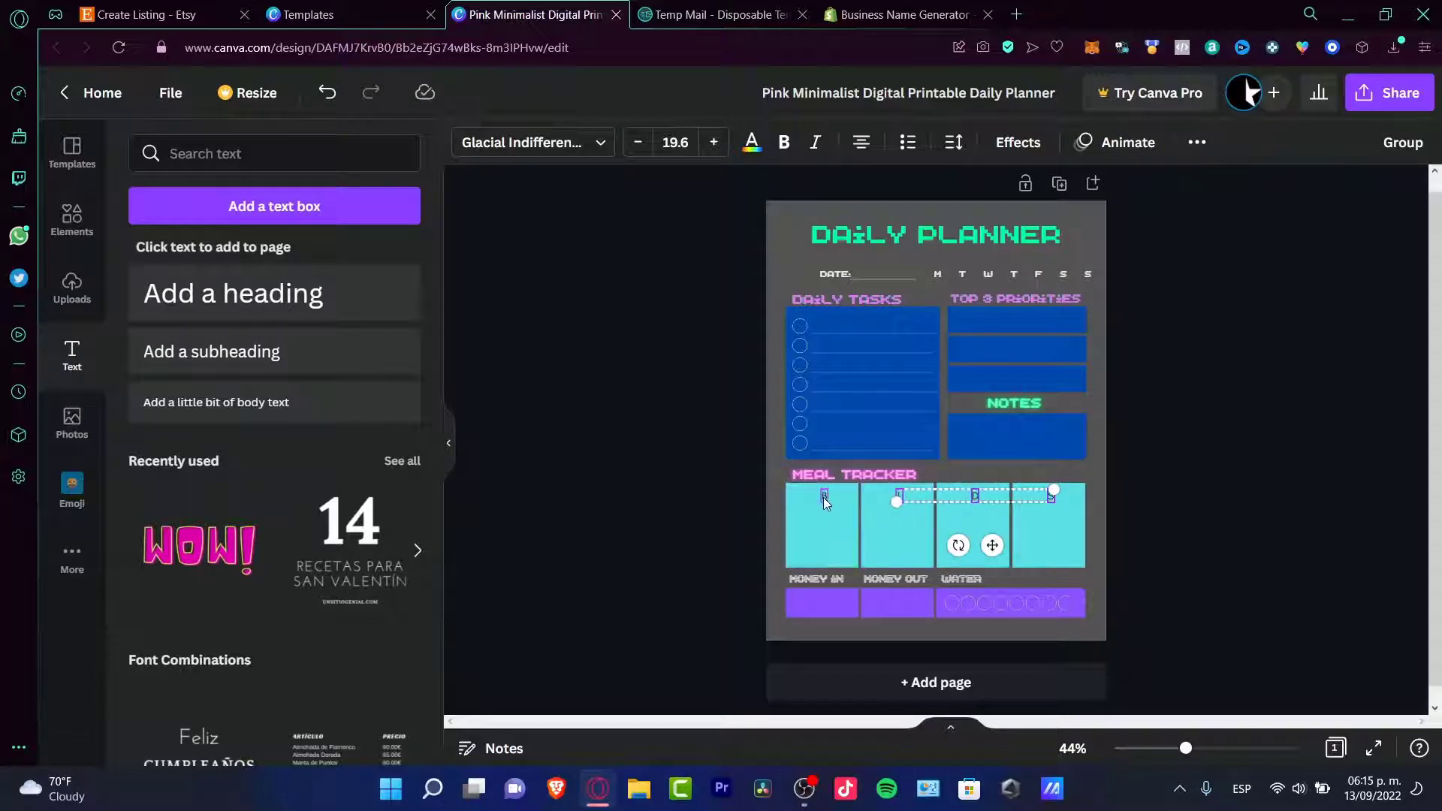
left_click(824, 496, "shift")
Find the pink and purple game controller photo with a "gaming background" photo search and make it fill the planner's background
left_click(73, 423)
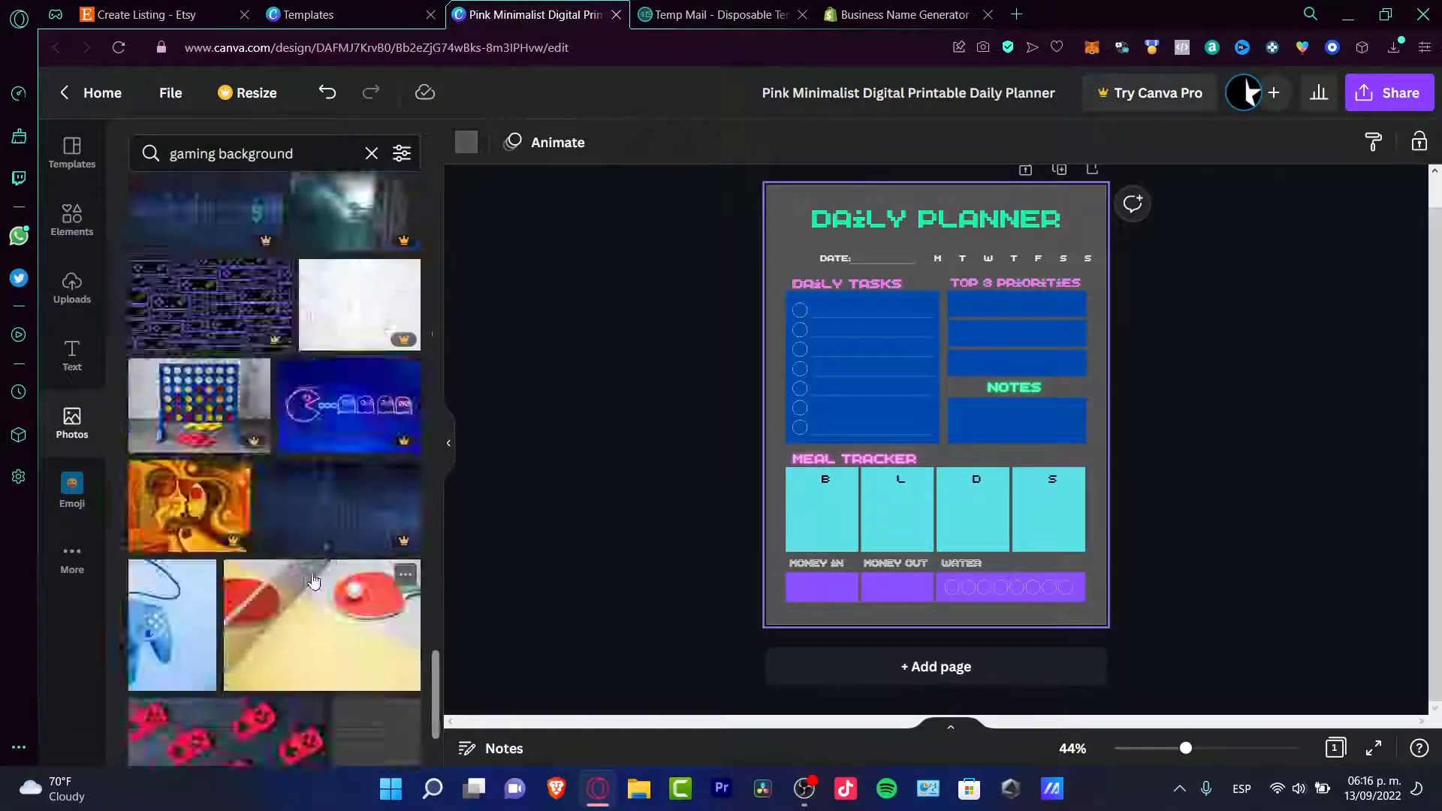
left_click(193, 506)
left_click_drag(1058, 456, 1272, 628)
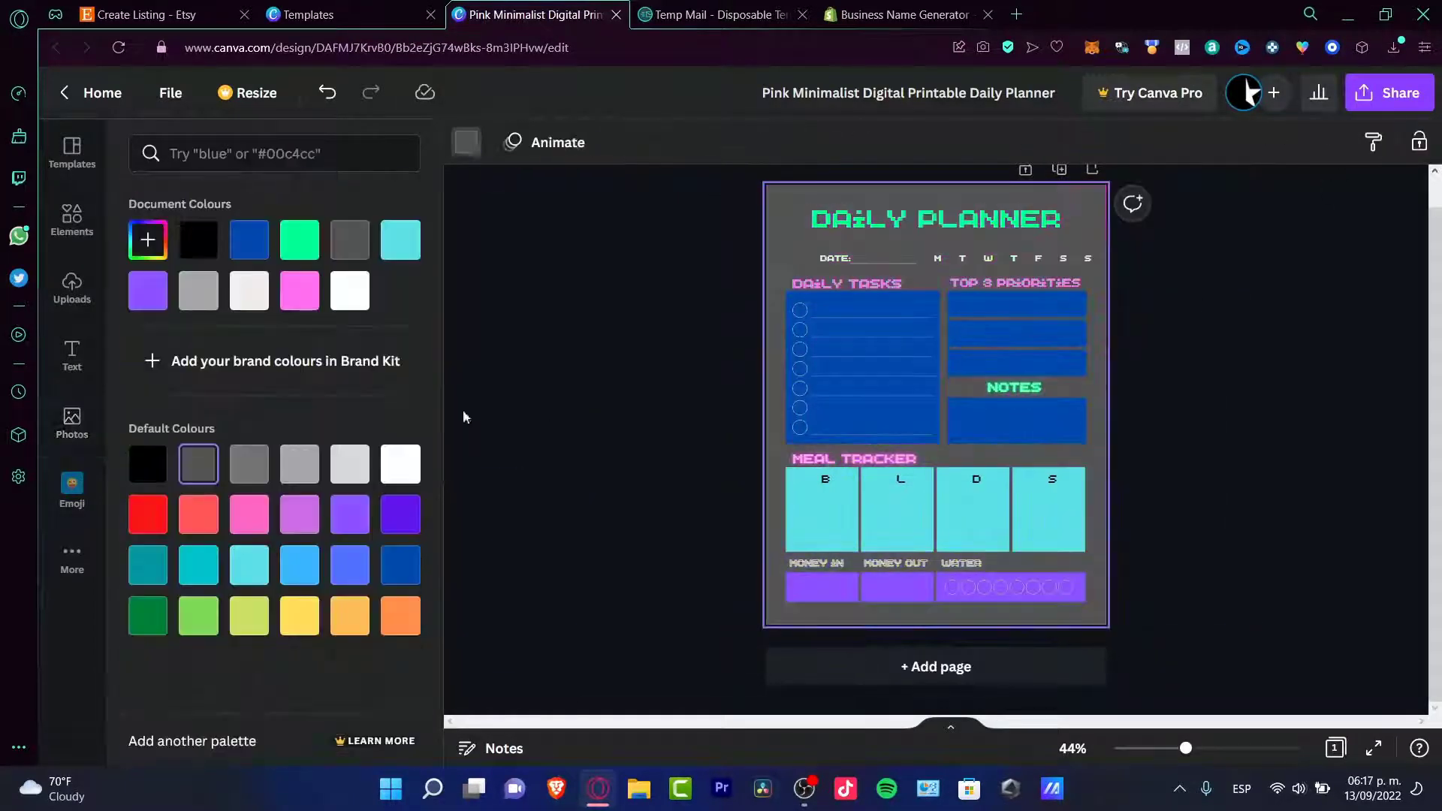
left_click(1373, 142)
left_click_drag(1247, 218, 1294, 217)
key("Escape")
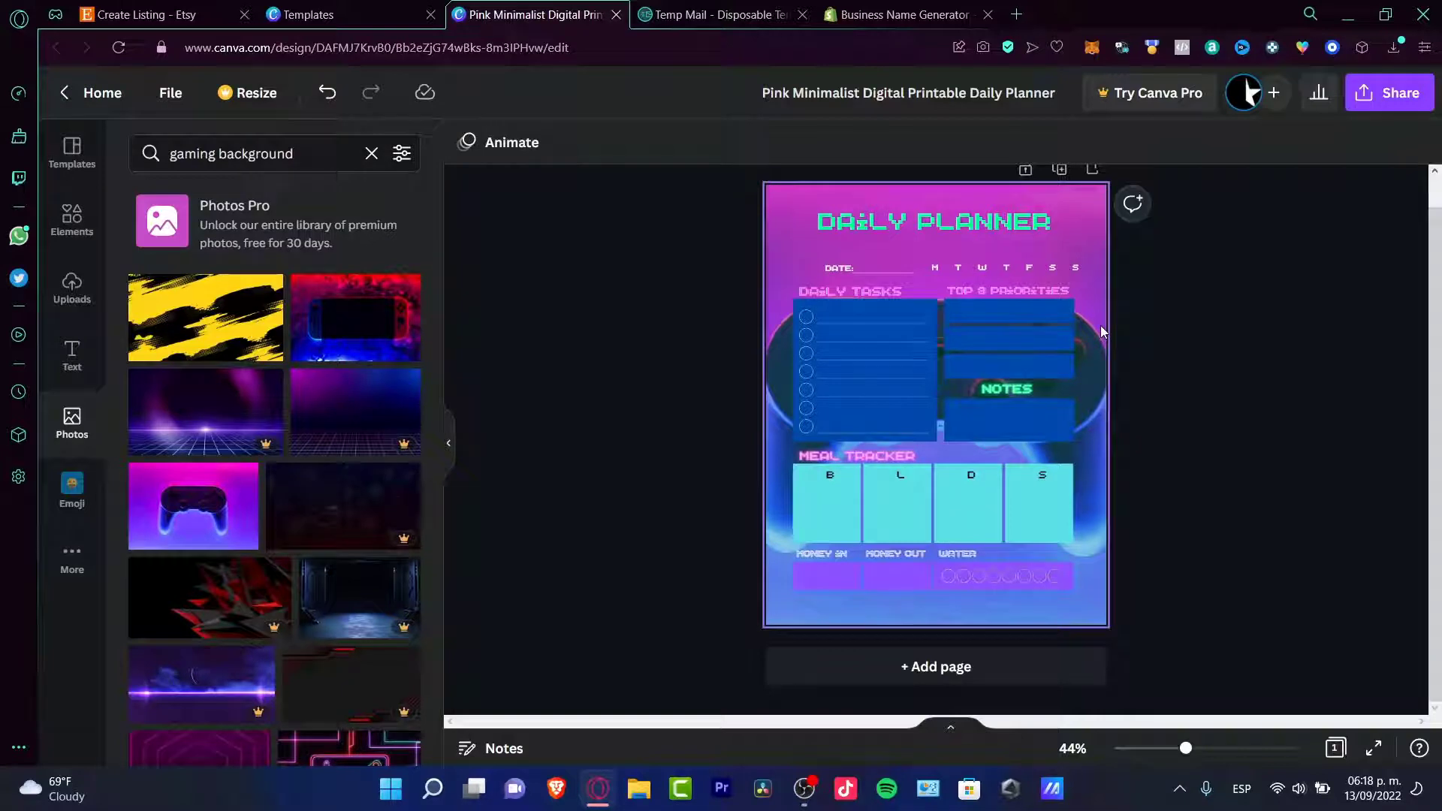
Add two blank pages after the planner, delete both, and add a single new blank page 2
left_click(934, 671)
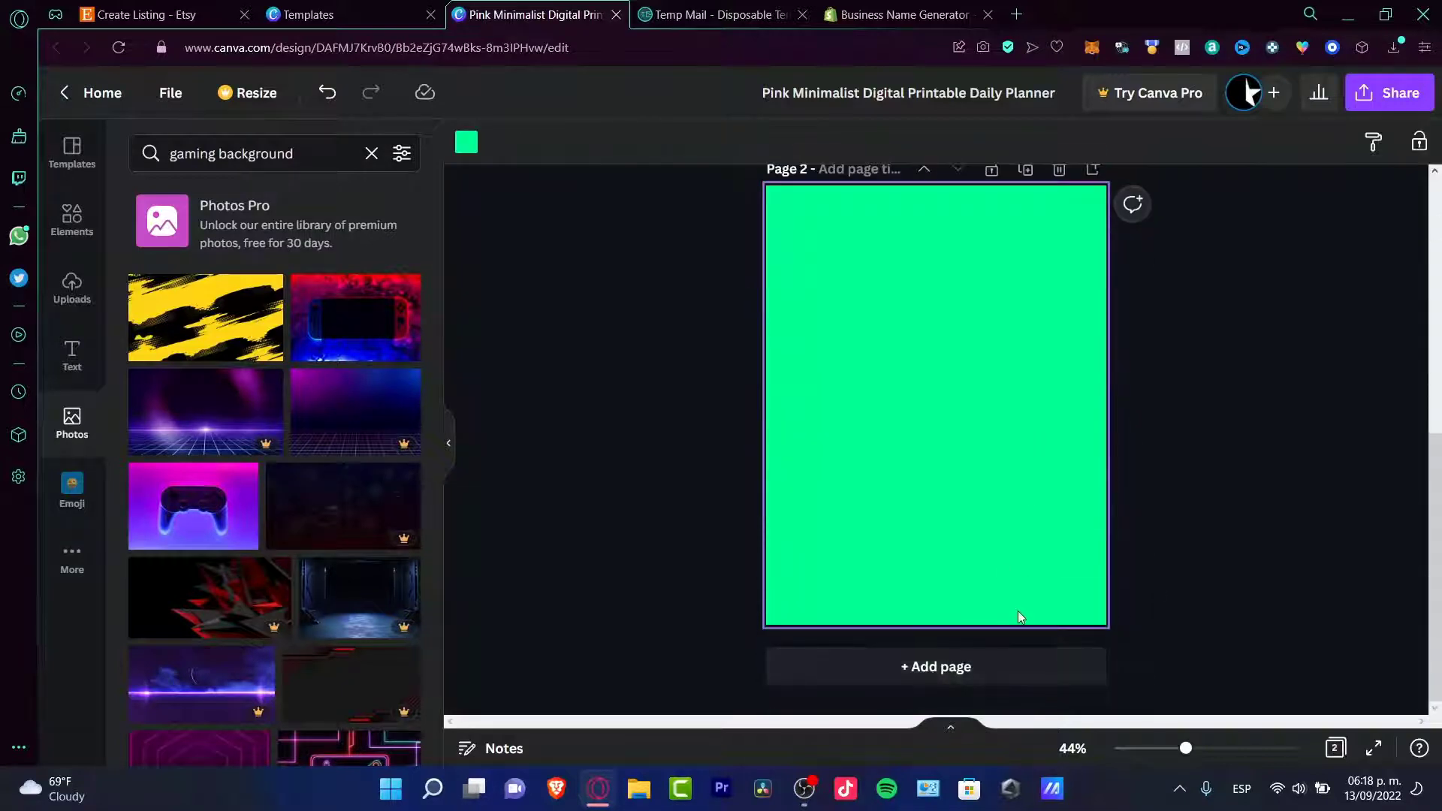
left_click(1017, 661)
scroll(1218, 458, "up", 10)
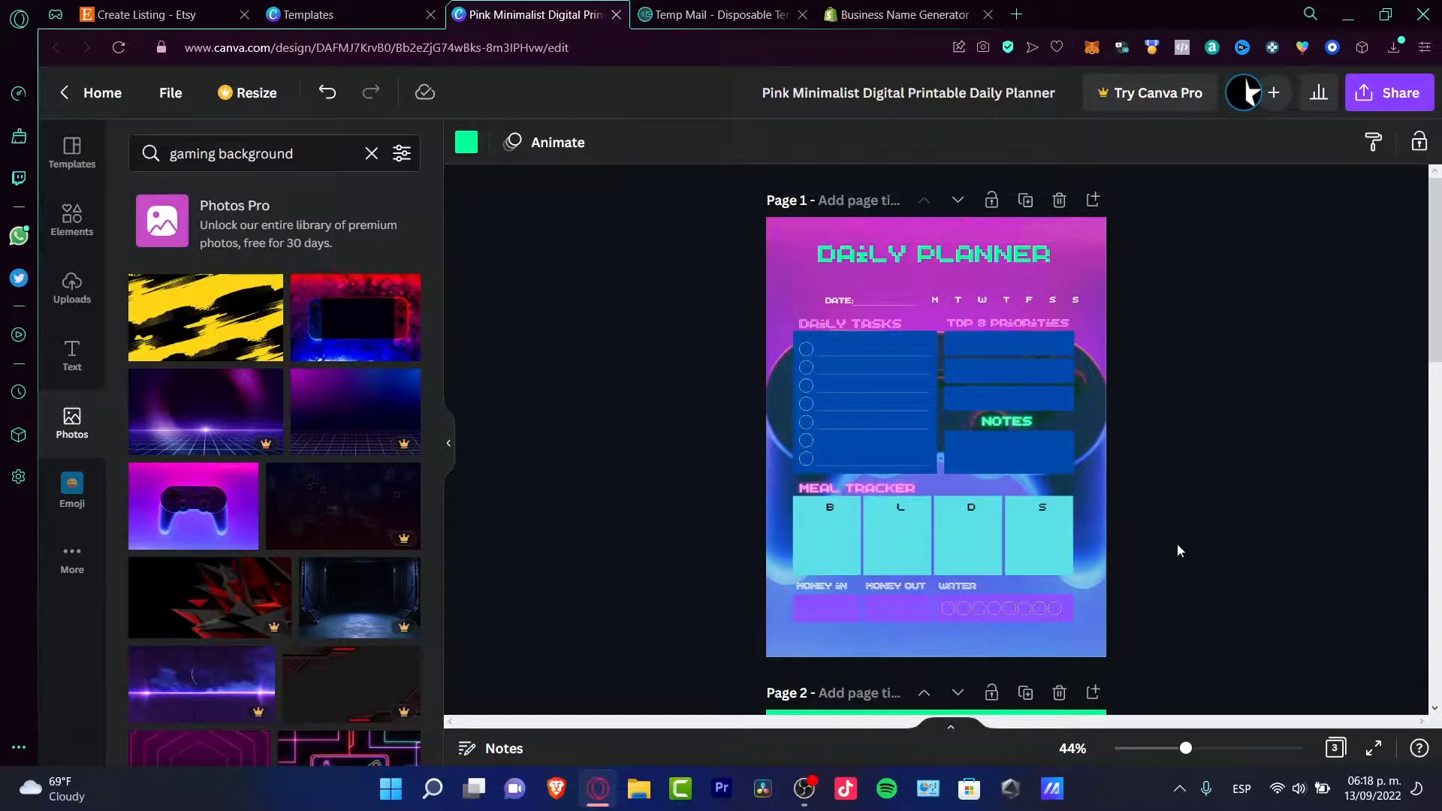
left_click(1059, 693)
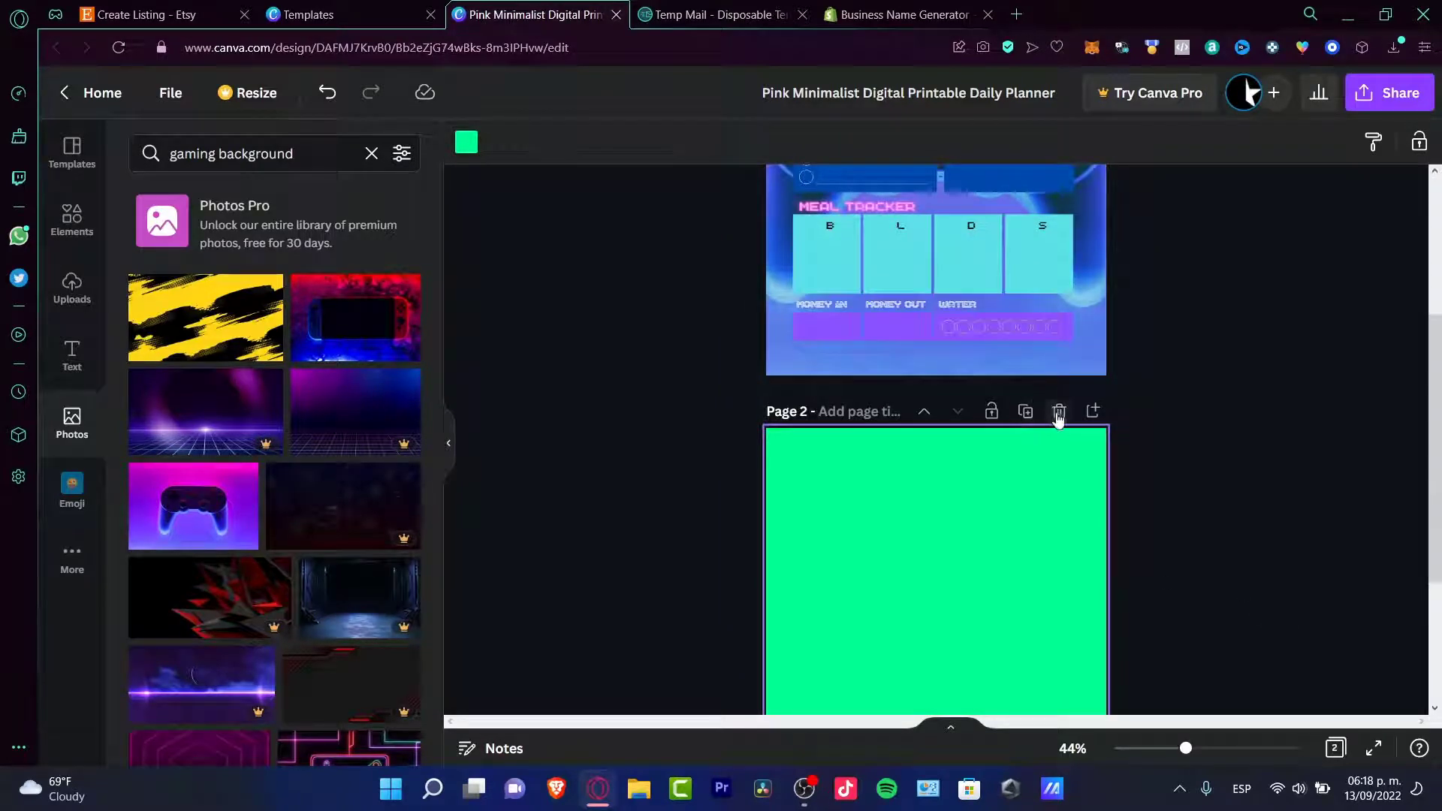
left_click(1058, 410)
left_click(986, 676)
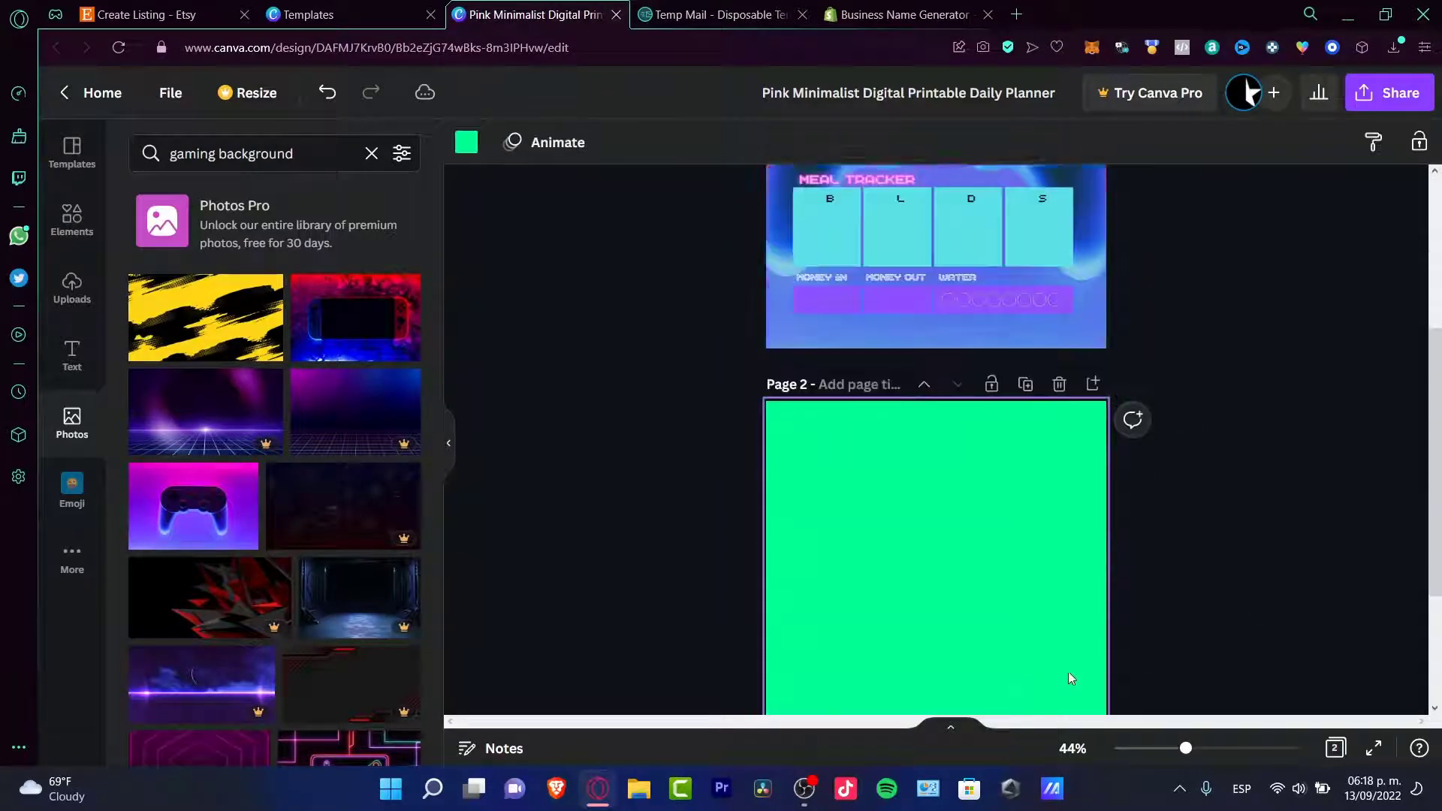
Search the templates for "daily planner" and fill pages 2 to 4 with three different planner layouts
left_click(70, 150)
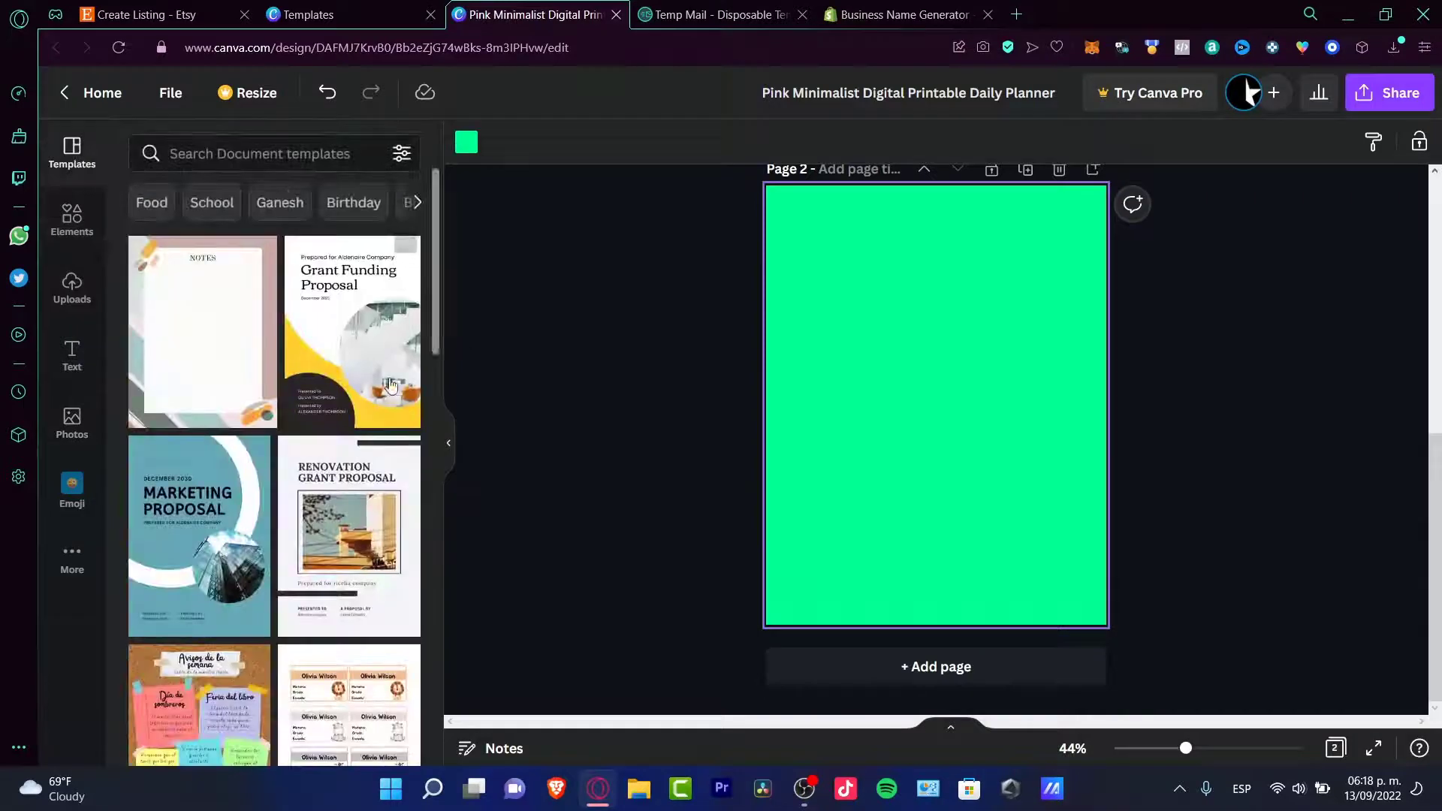
left_click(293, 157)
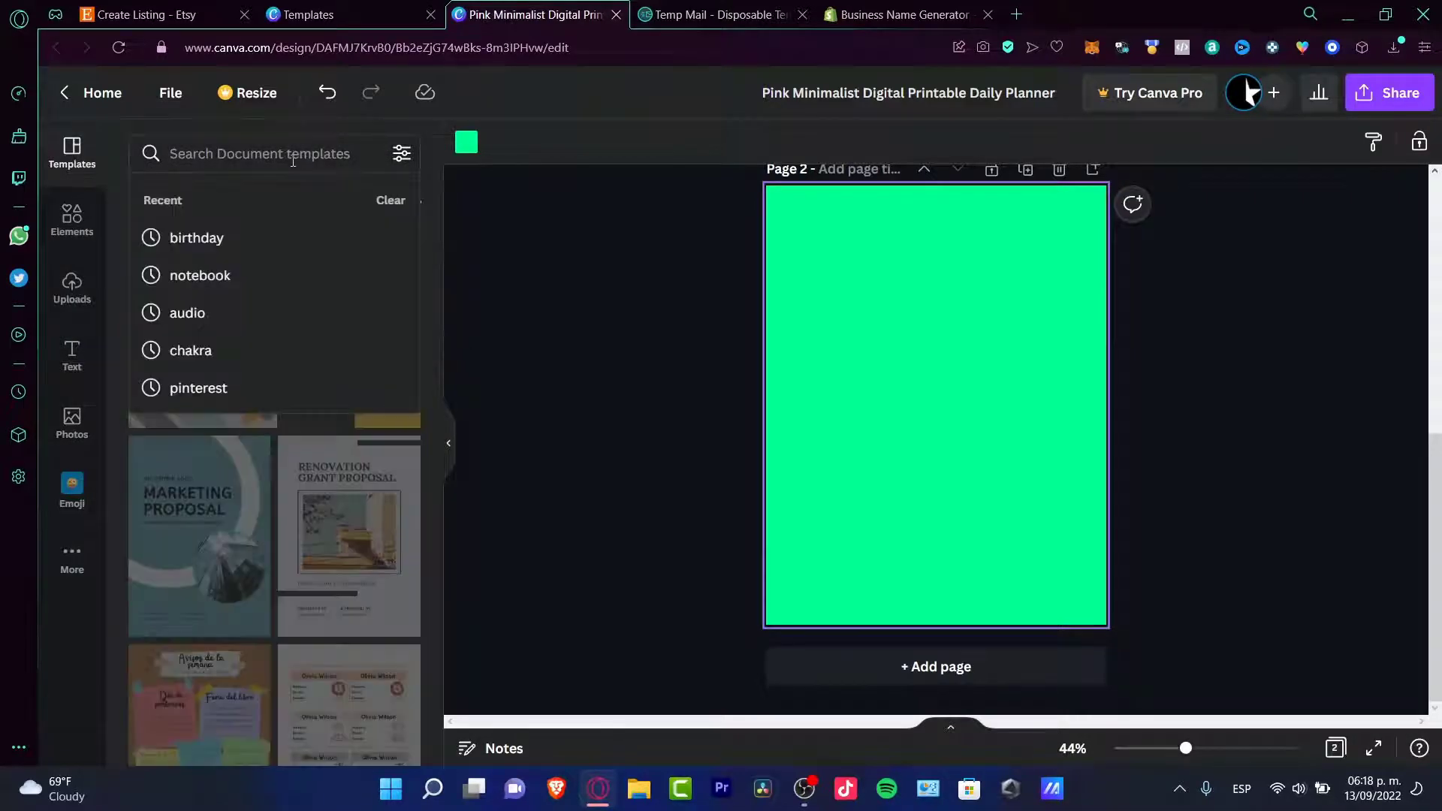
type("daily planner")
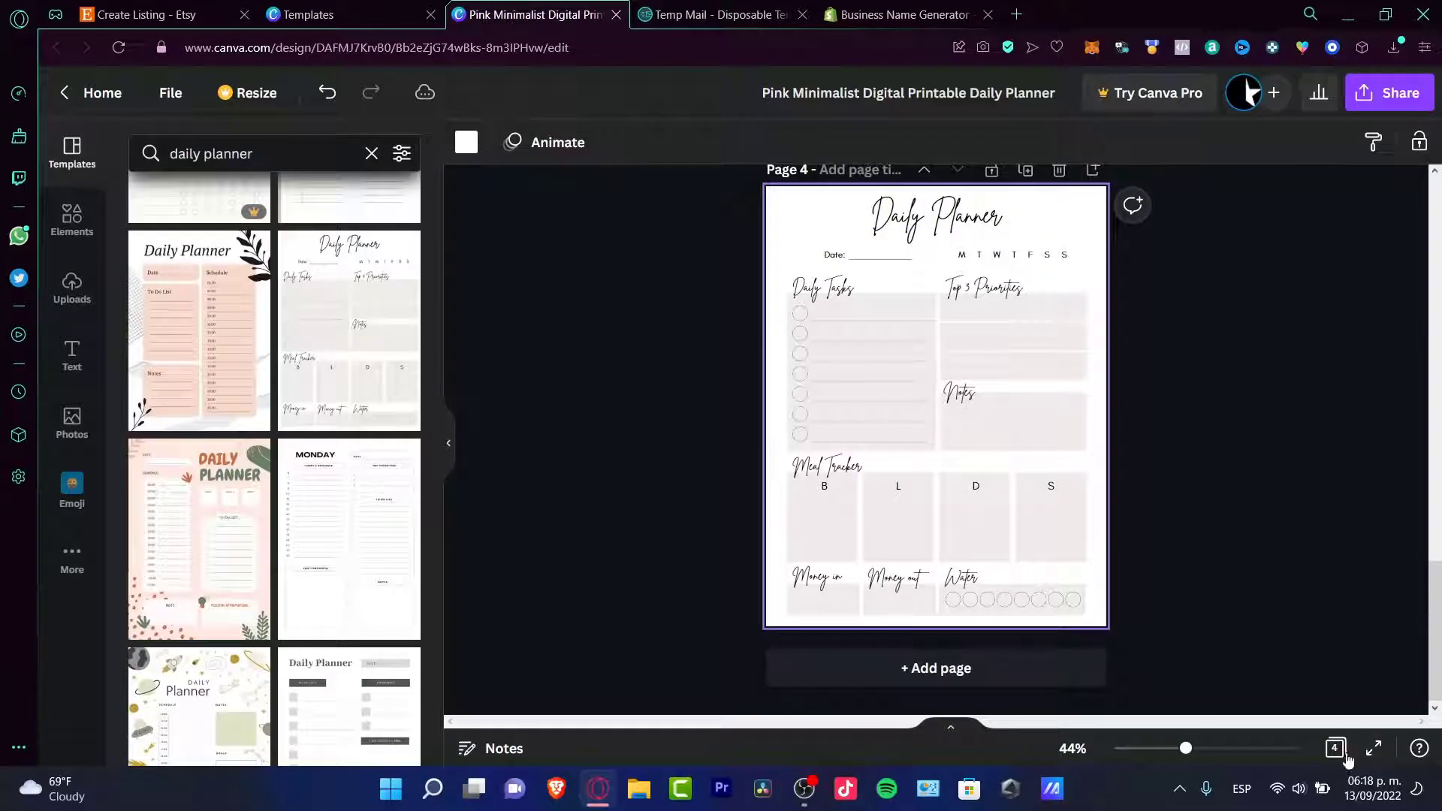
Show all pages in grid view and set the design's download file type to PDF Standard
left_click(1336, 749)
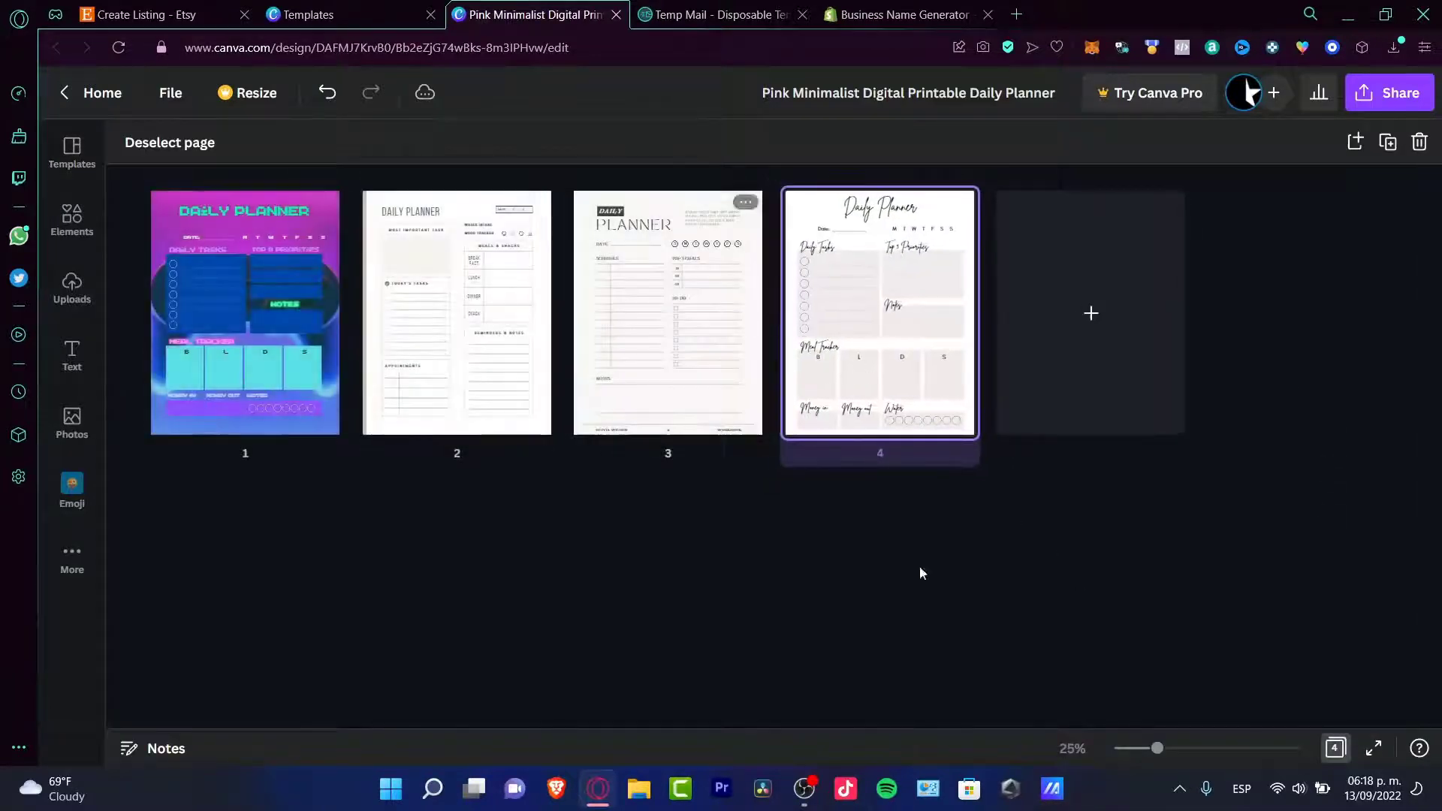
left_click(960, 534)
left_click(1389, 97)
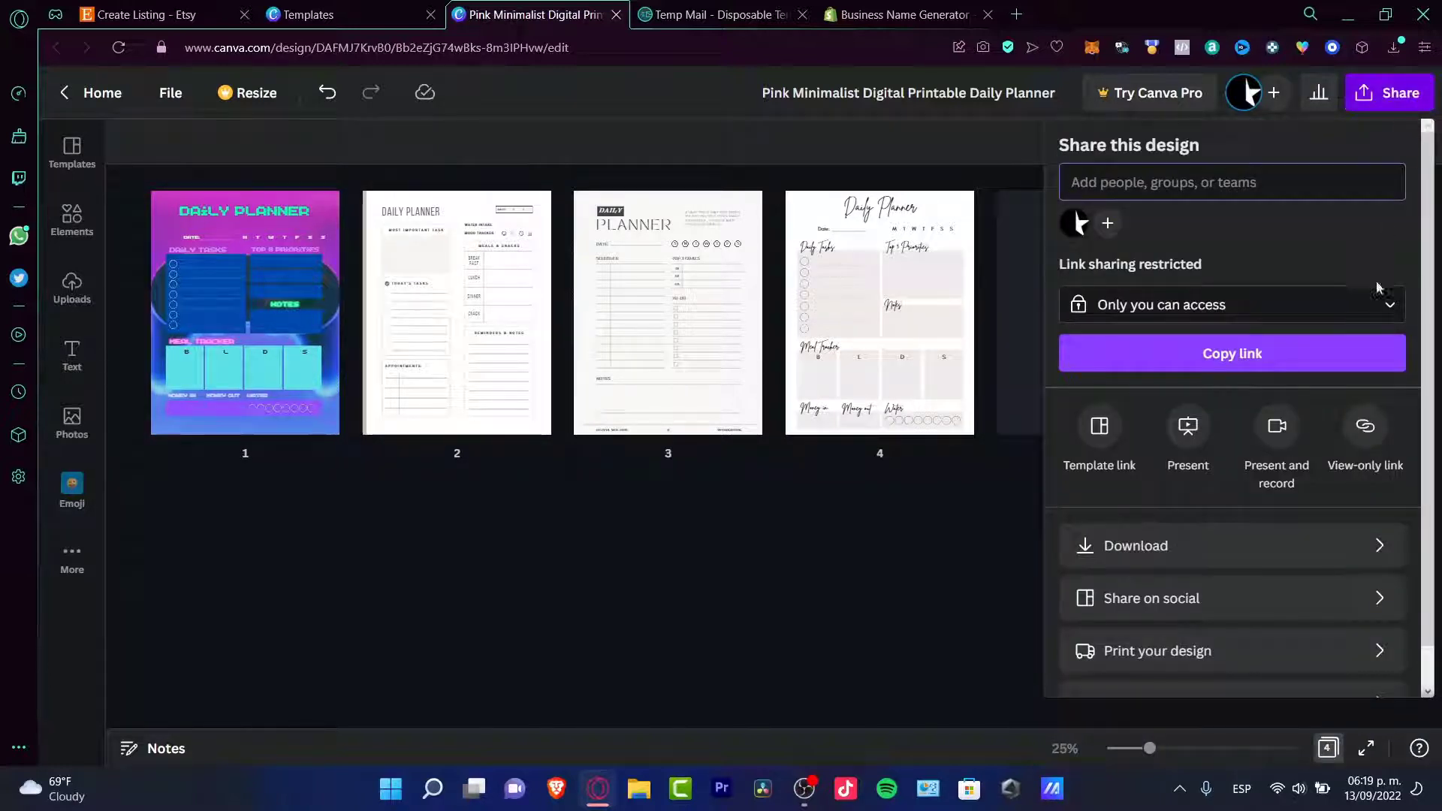
left_click(1161, 560)
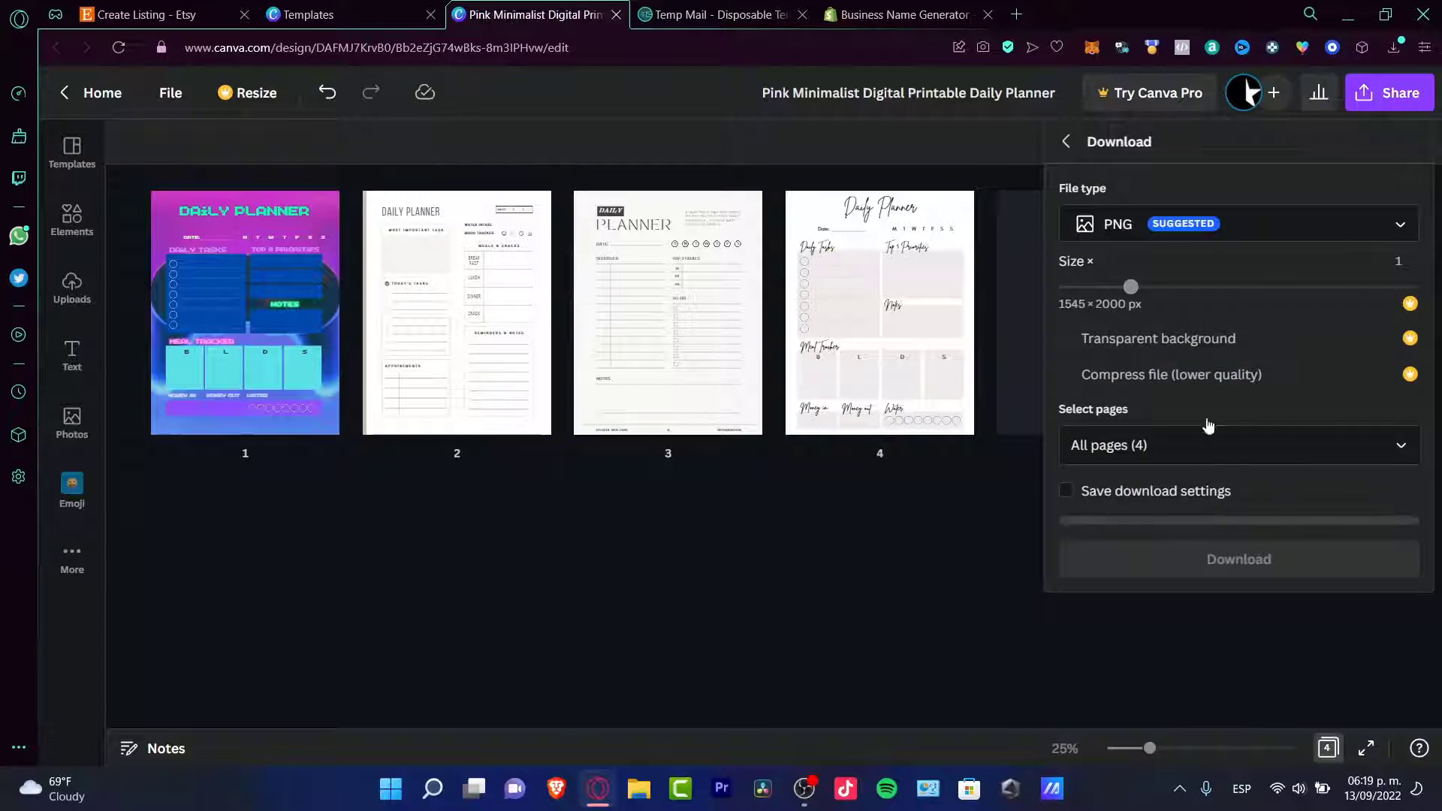
left_click(1138, 219)
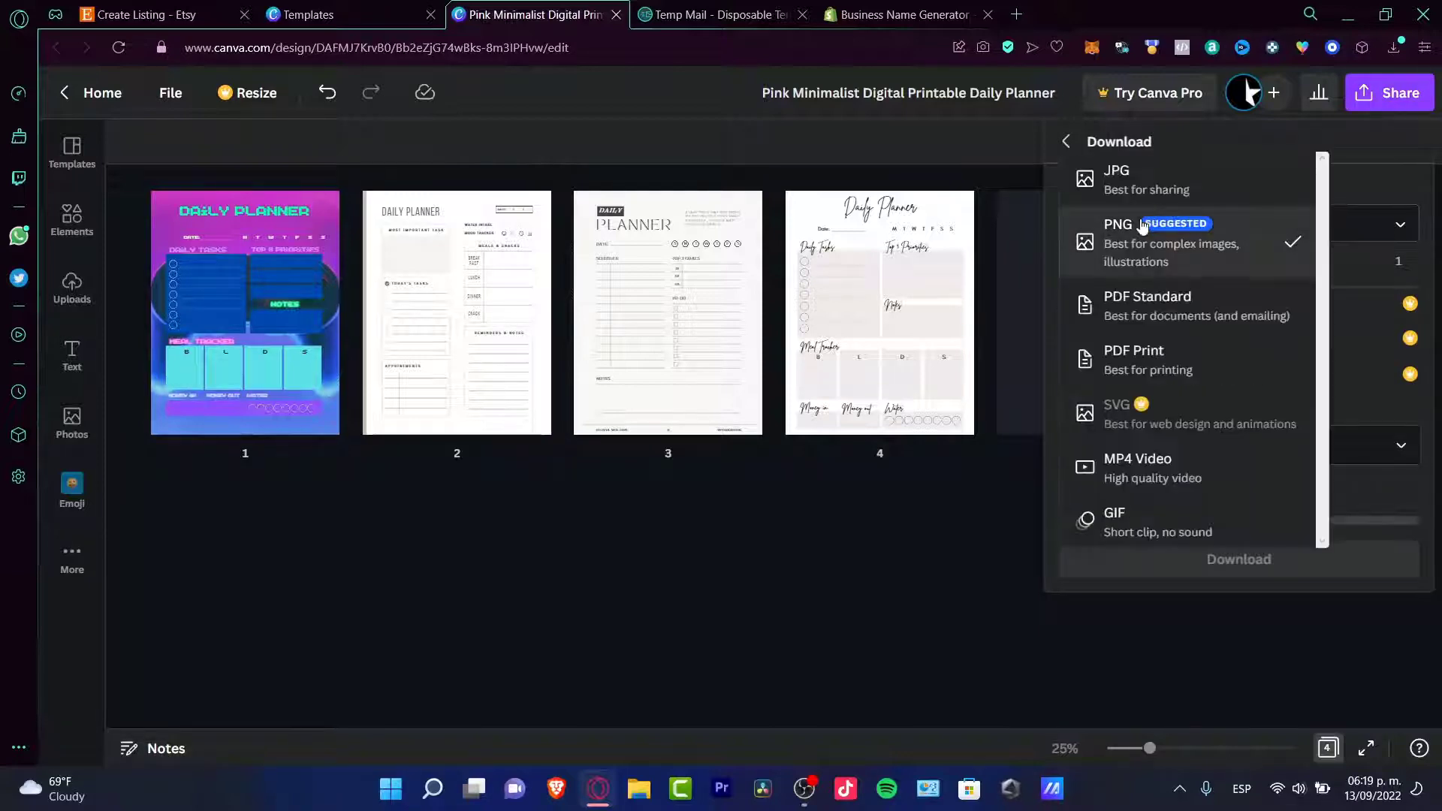
left_click(1142, 224)
left_click(1092, 218)
left_click(1148, 221)
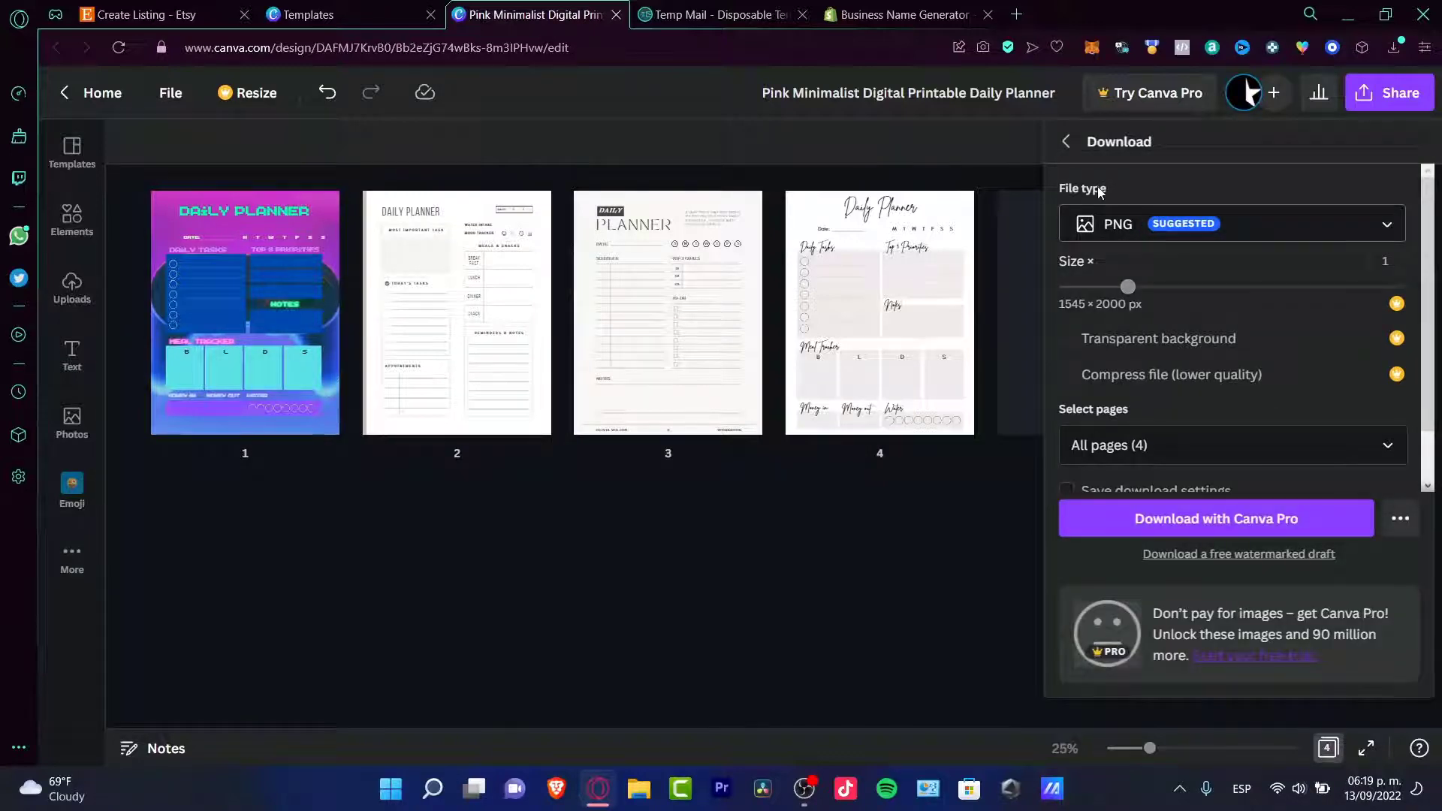
left_click(1232, 224)
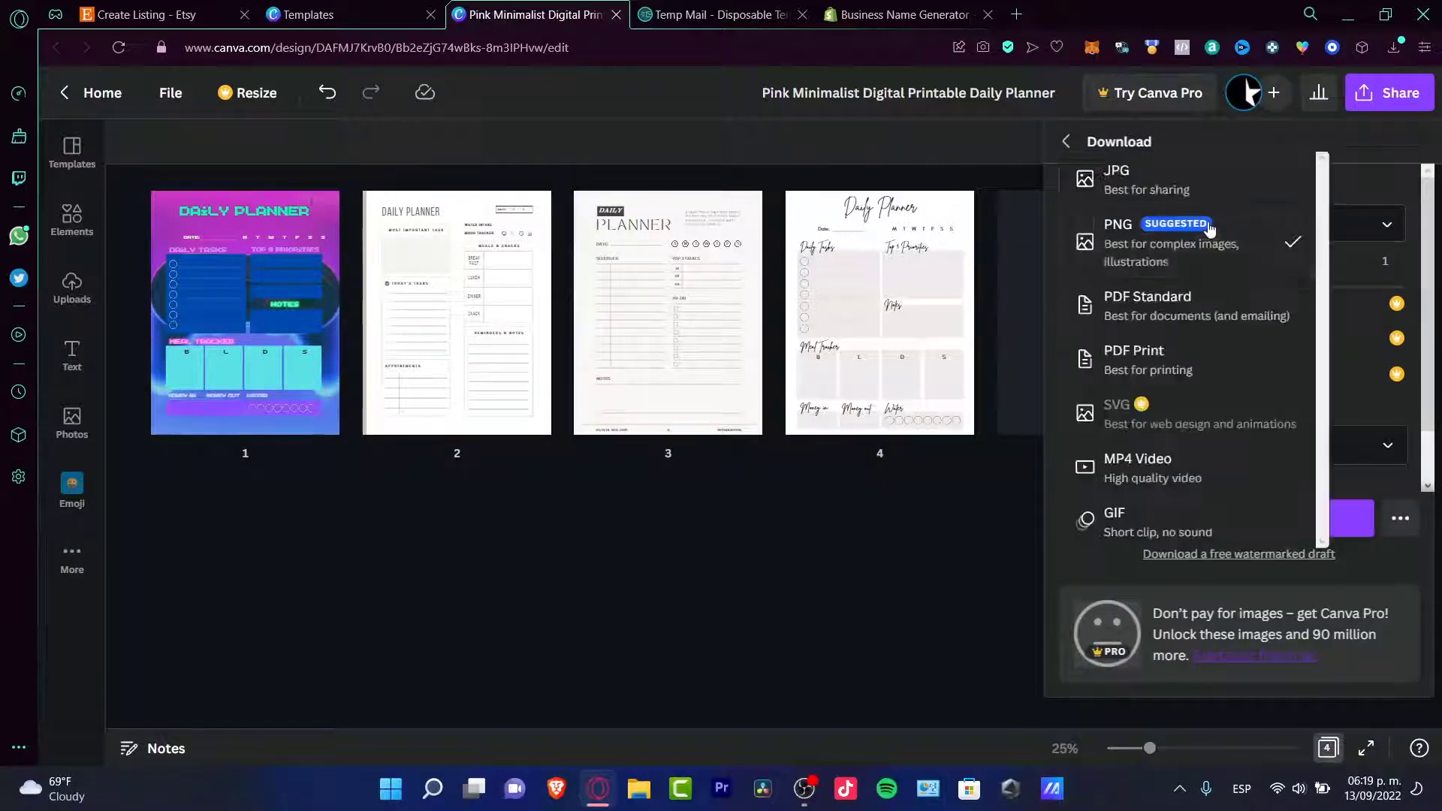
left_click(1176, 310)
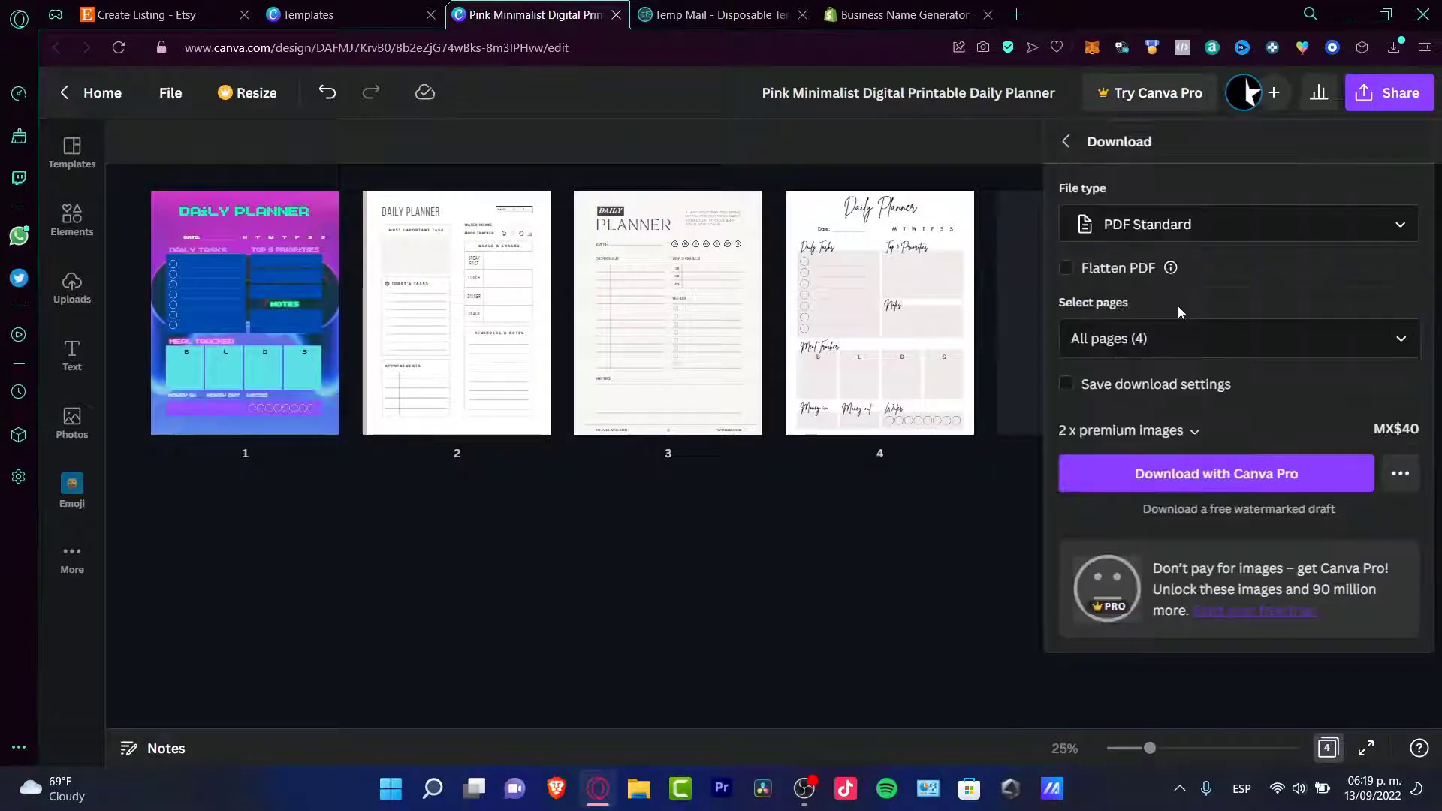
Download pages 1–2 of the planner as PNG images and switch back to the Etsy Create Listing page
left_click(1198, 351)
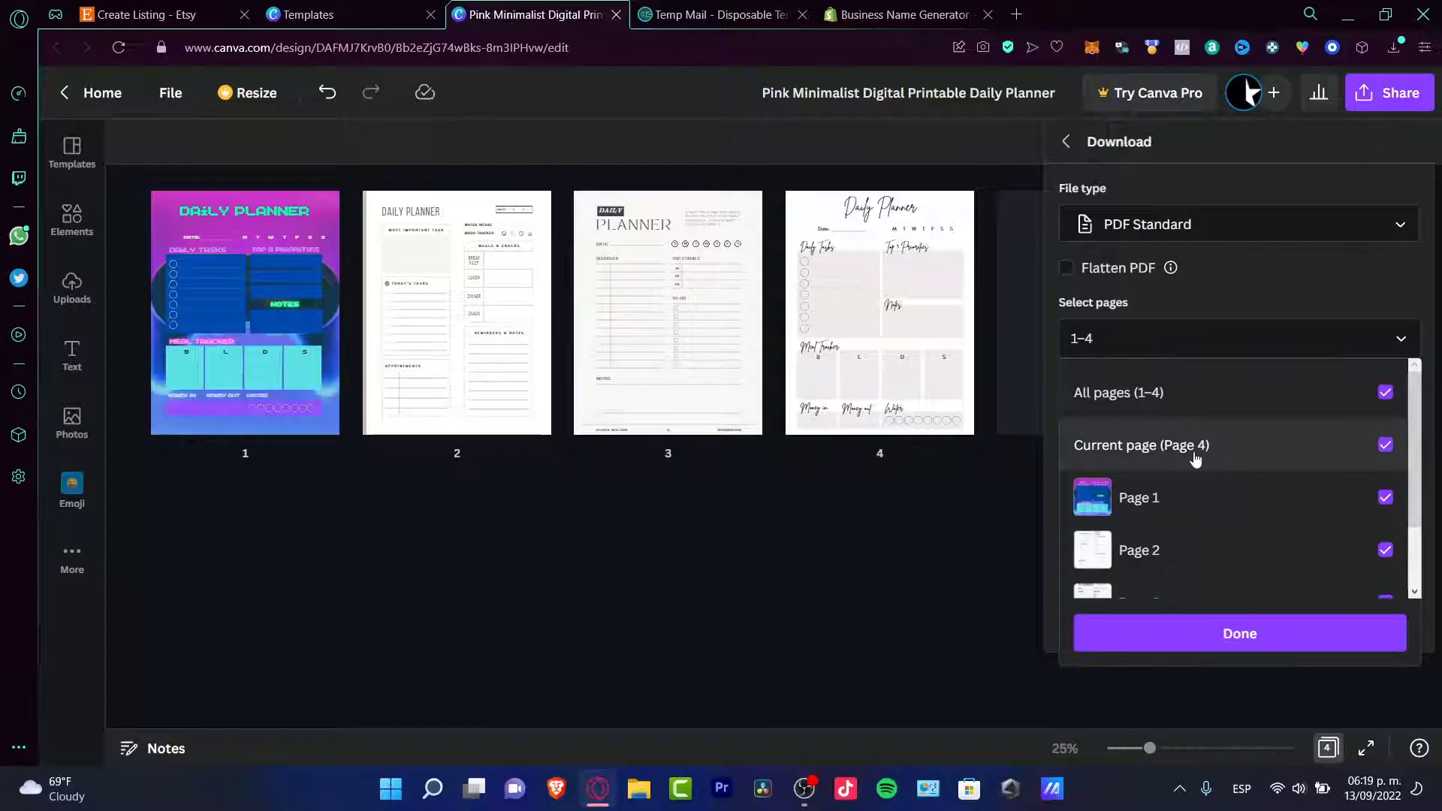
left_click(1244, 338)
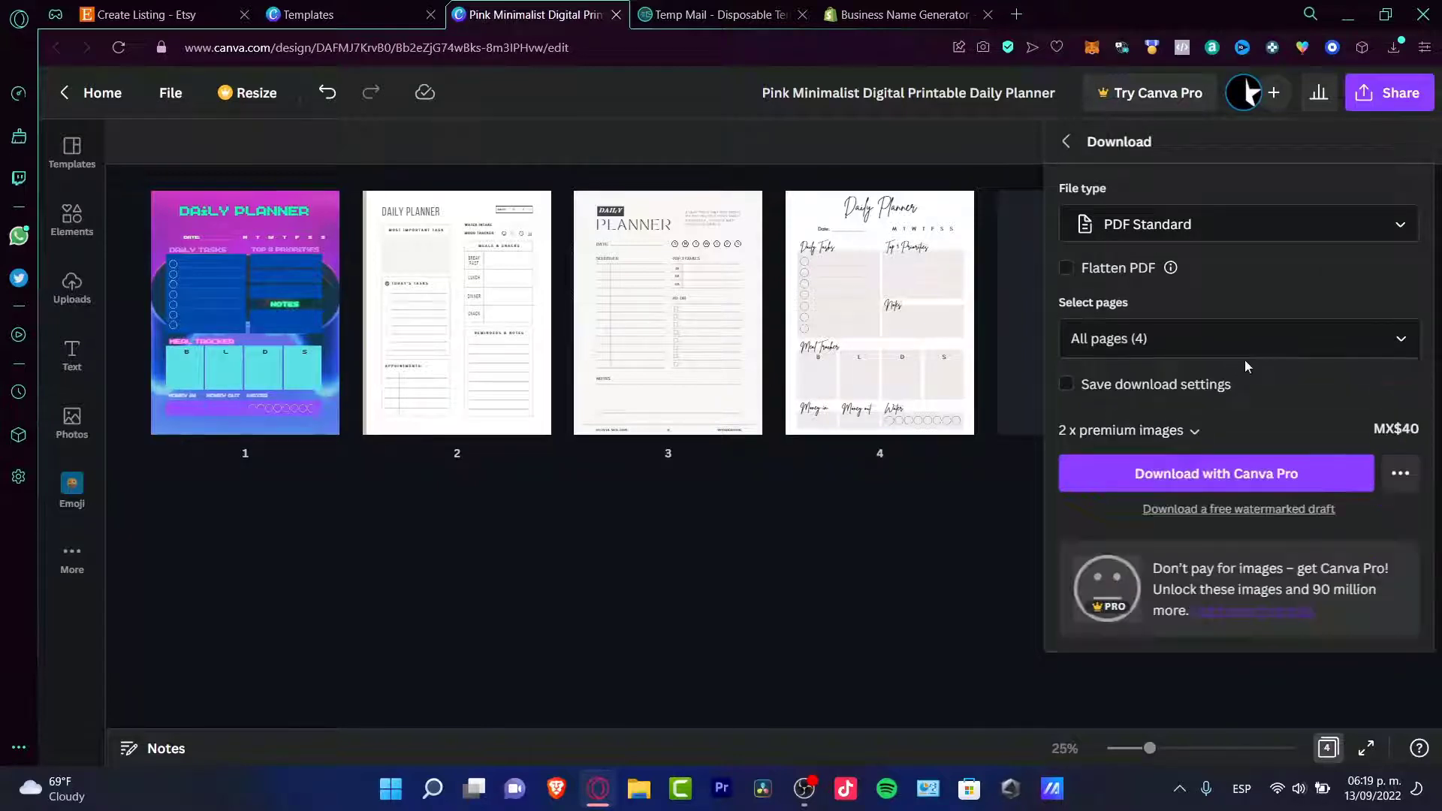
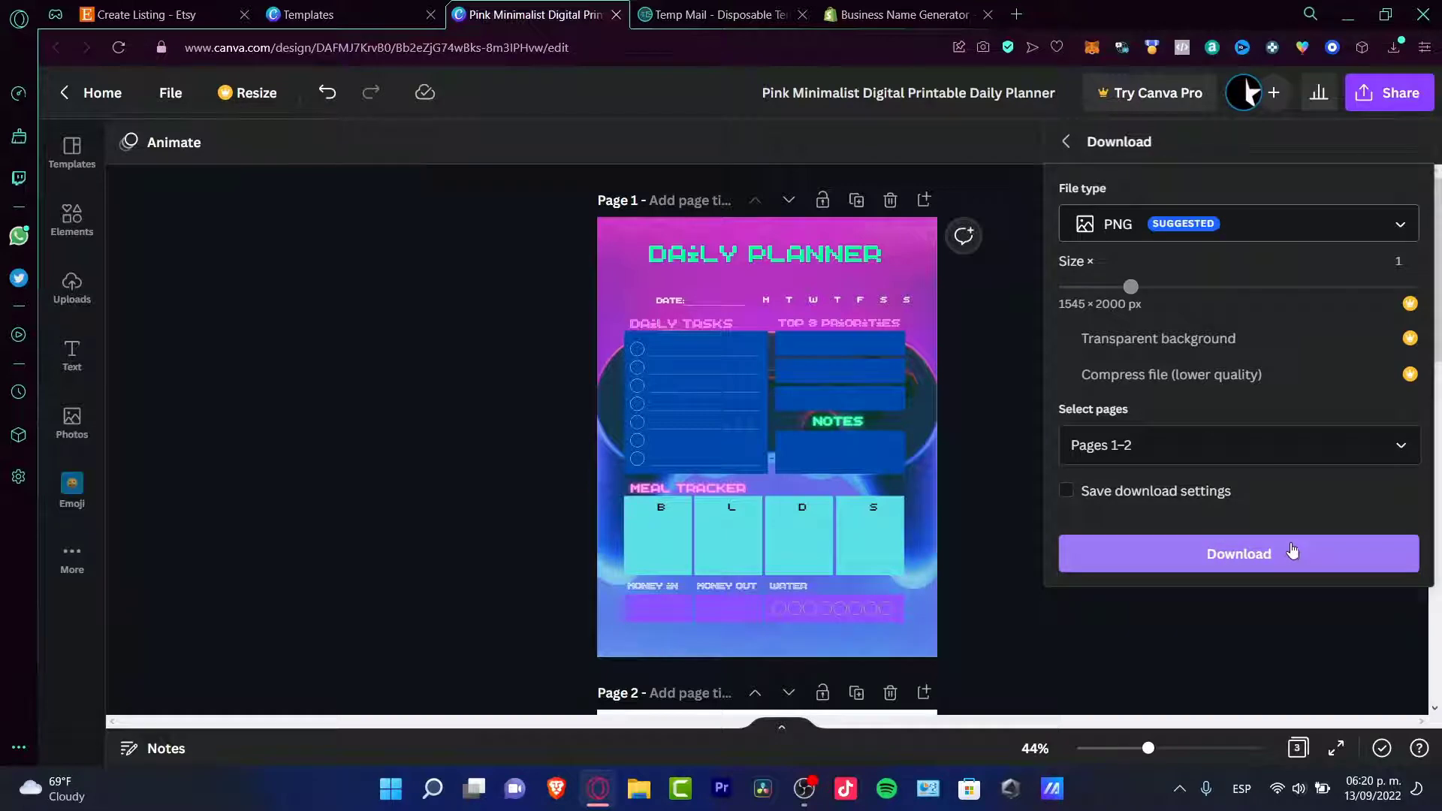
left_click(1292, 553)
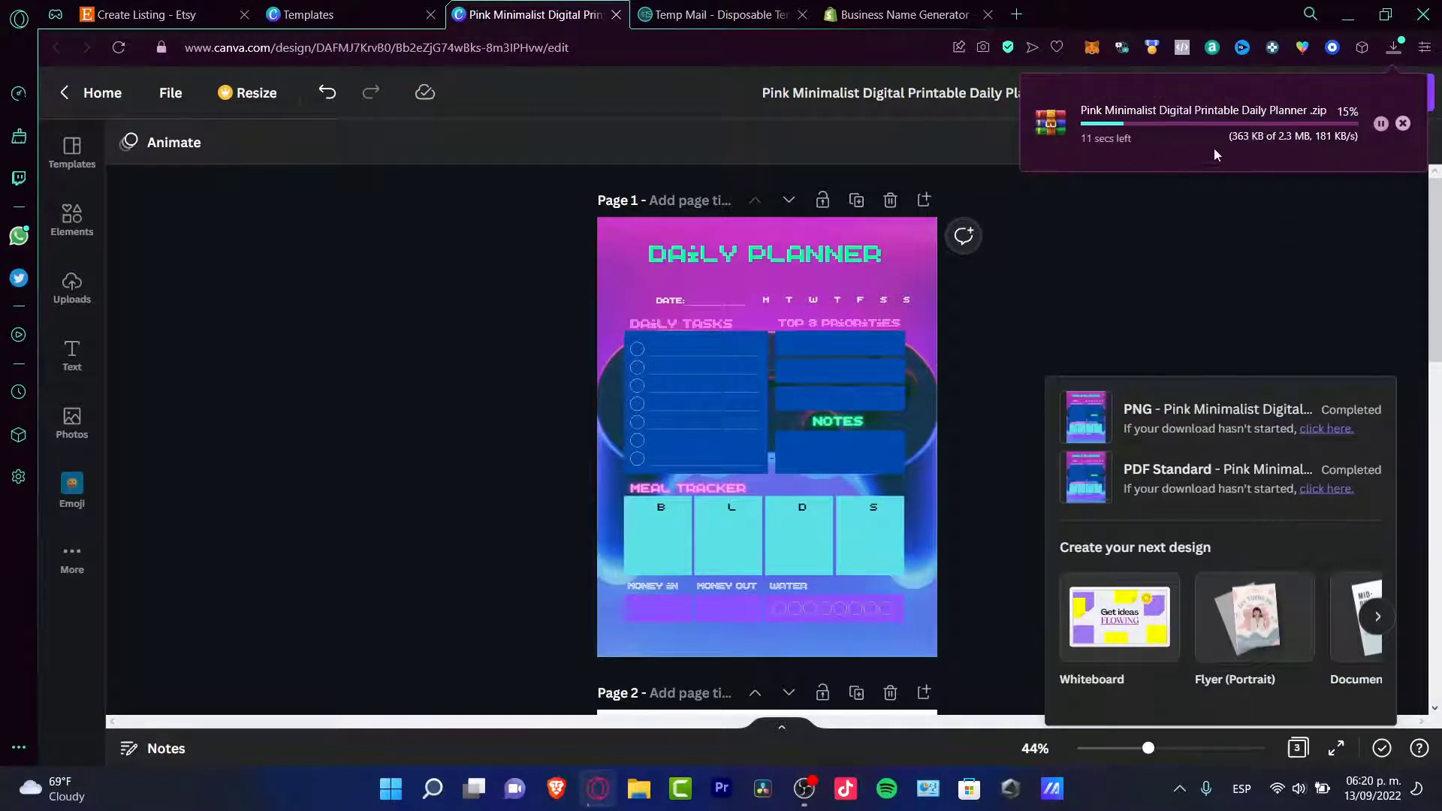
left_click(172, 7)
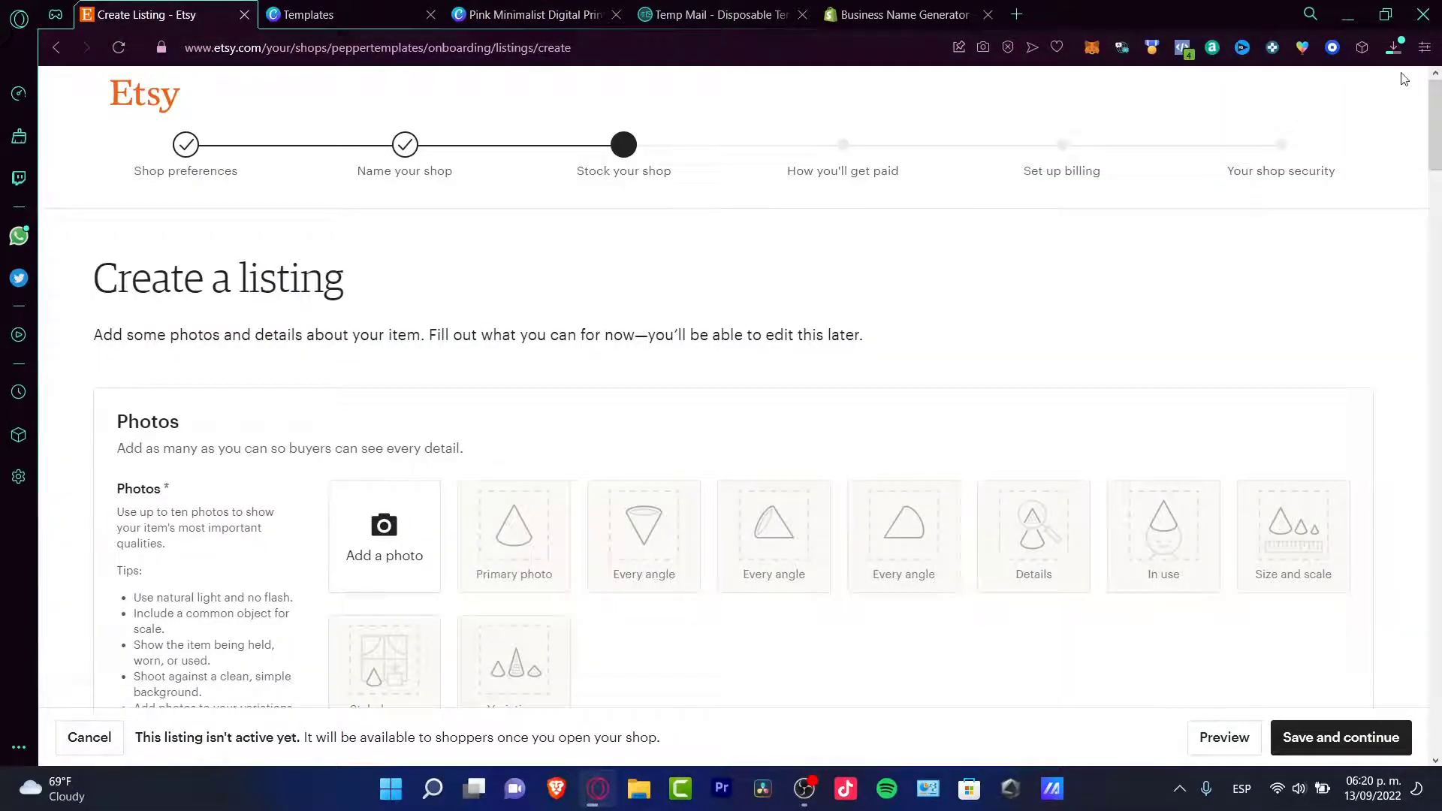
Add the downloaded planner image from the browser's recent downloads to the Etsy listing's photos
left_click(1393, 48)
left_click_drag(1170, 165, 440, 562)
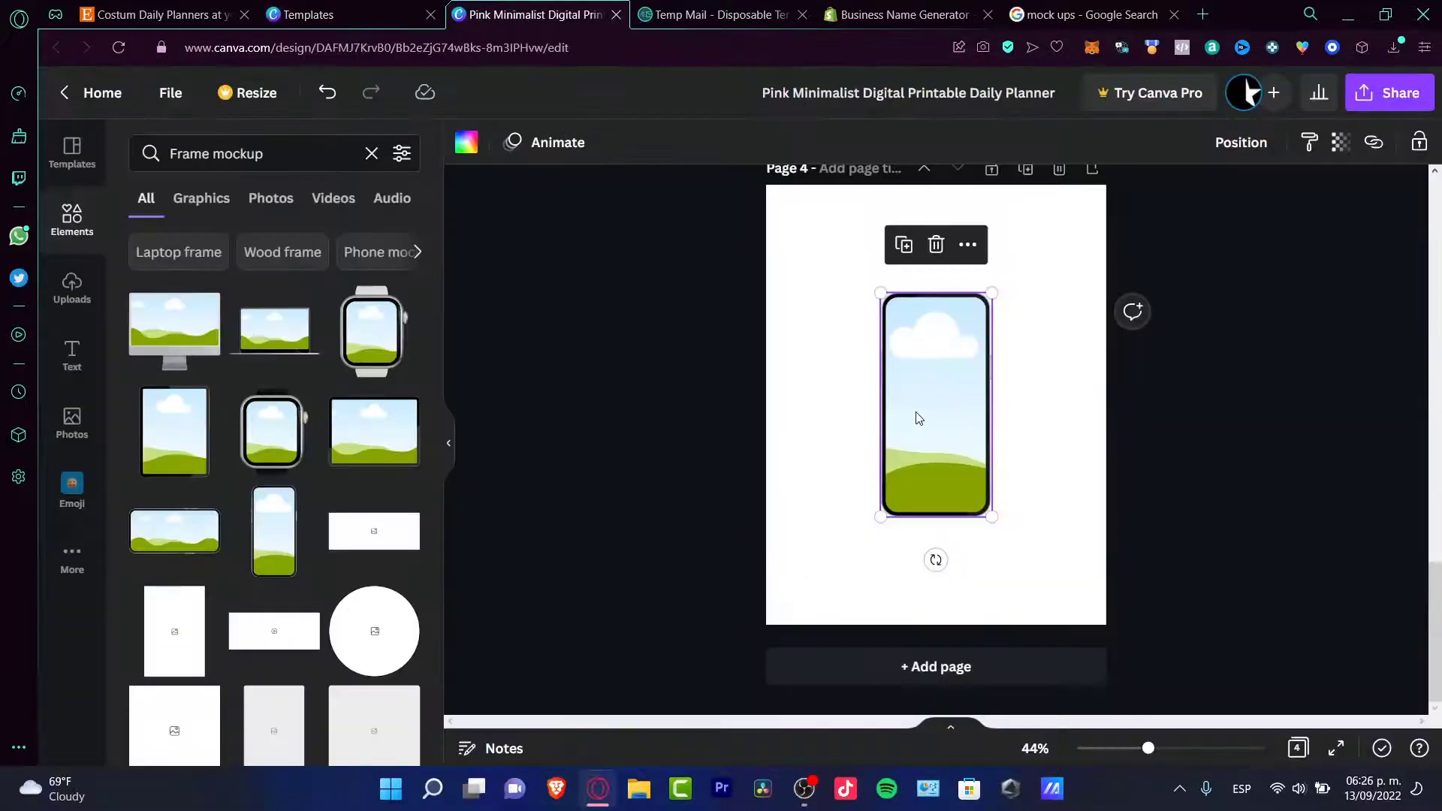
On Canva page 4, shrink the phone frame mockup into the page's upper left and place a resized smartwatch frame beside it
left_click_drag(918, 419, 855, 348)
left_click_drag(921, 442, 902, 404)
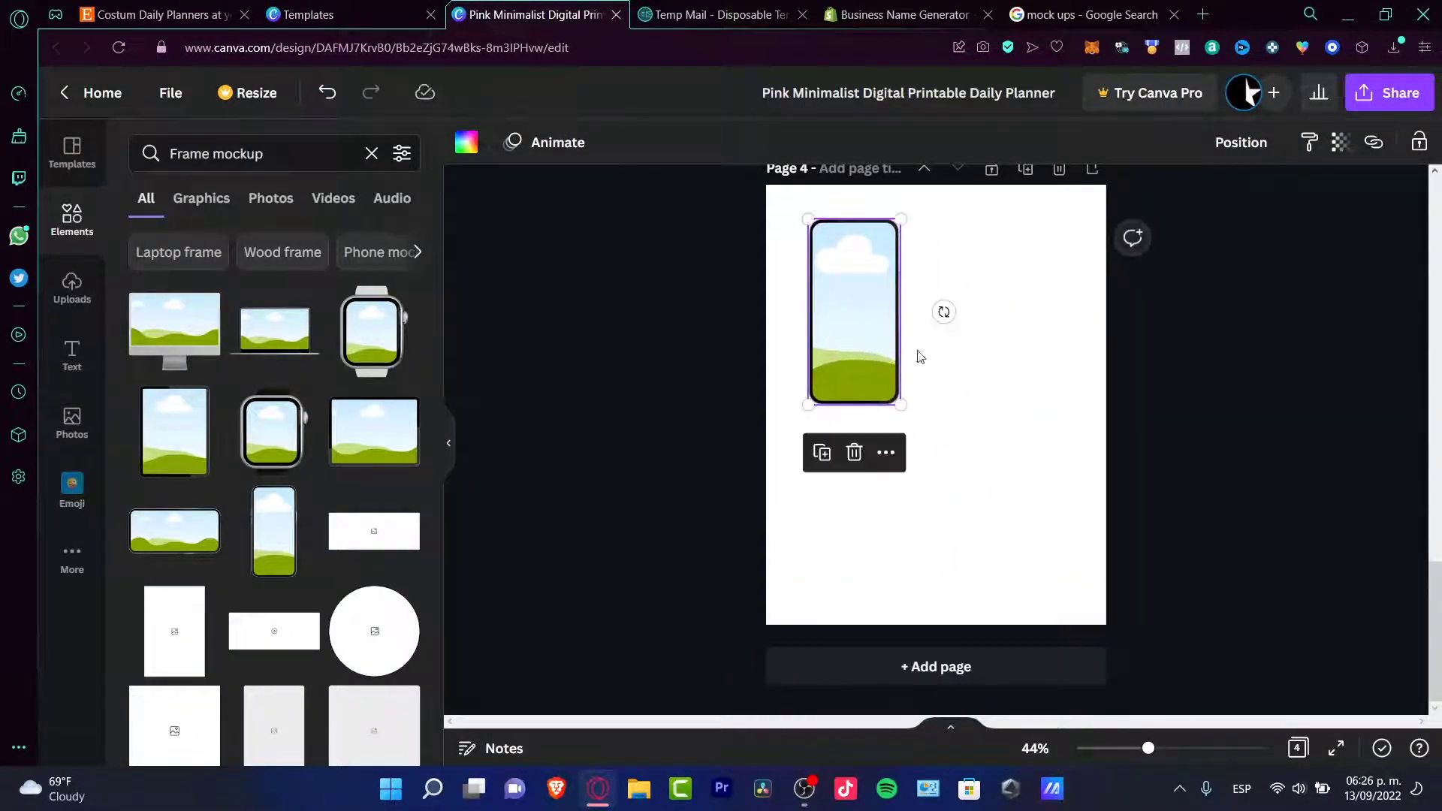
left_click(1040, 377)
left_click_drag(389, 352, 981, 310)
left_click_drag(1072, 448, 1047, 412)
left_click_drag(973, 327, 991, 328)
Add the tablet frame mockup to page 4, reduce its size, and position it centred below the phone and watch
left_click(199, 432)
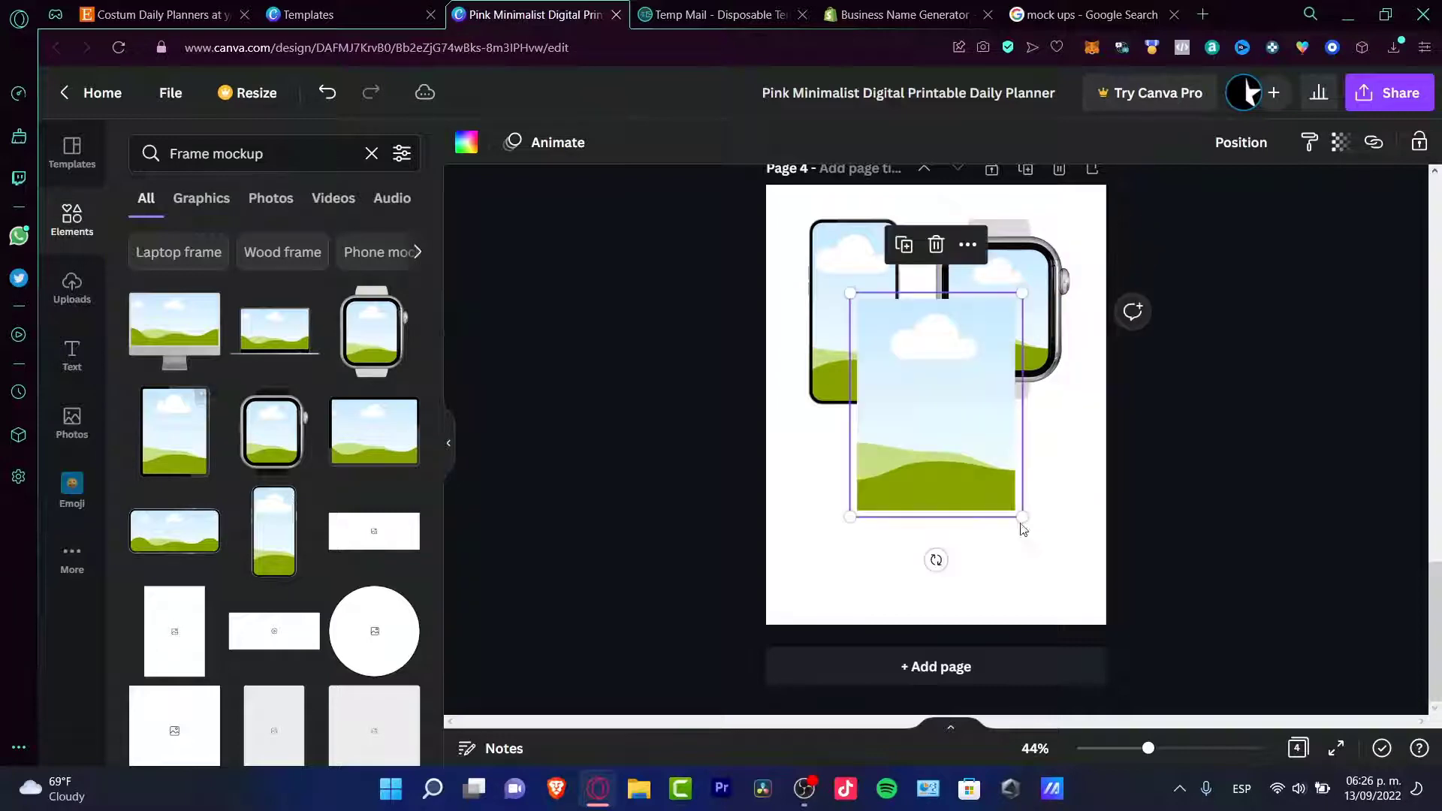
left_click_drag(959, 435, 948, 526)
left_click_drag(1009, 406, 985, 425)
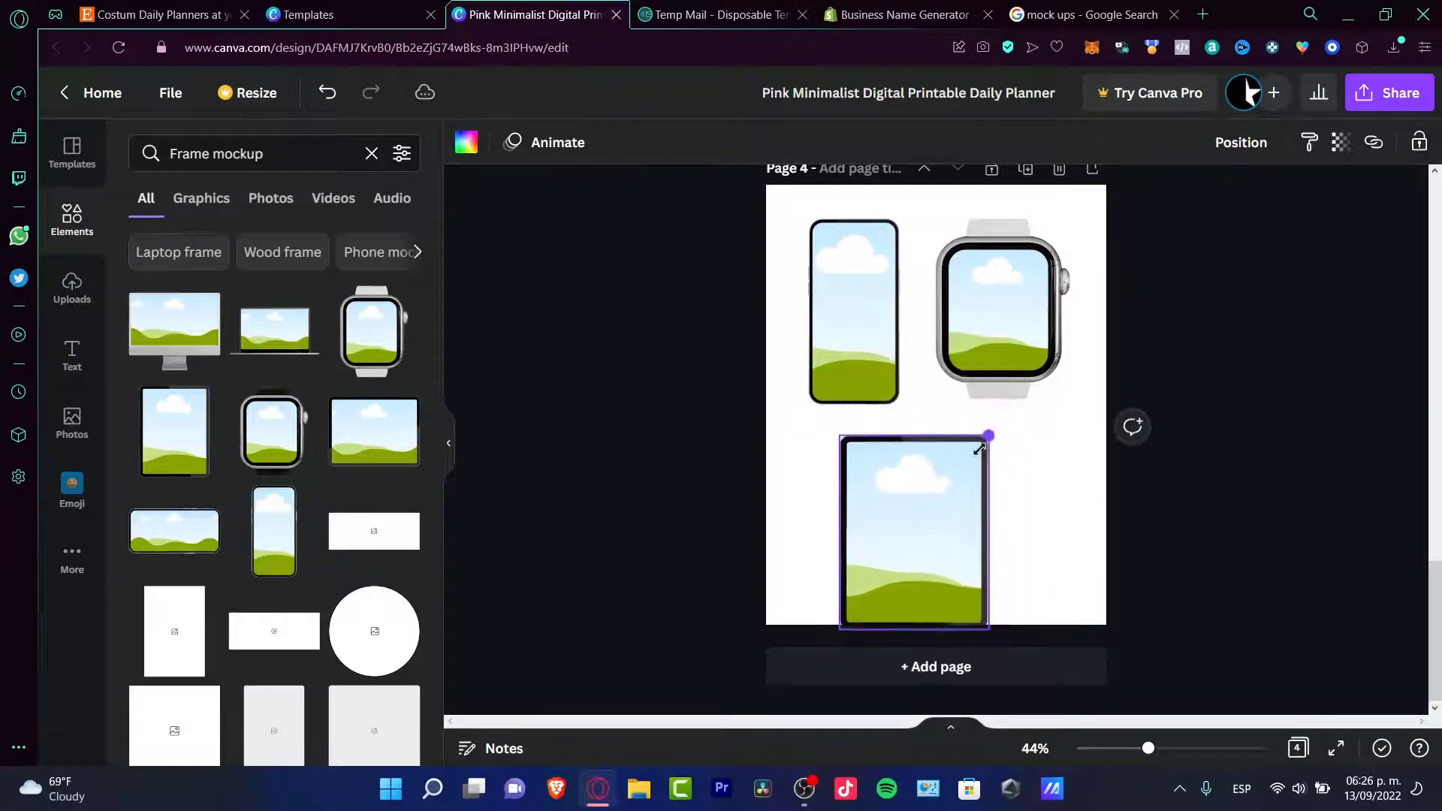
left_click_drag(911, 470, 927, 473)
Upload the downloaded planner PNG, fill the phone, watch and tablet frames with it, and accept the phone image's crop
left_click(71, 289)
left_click(253, 206)
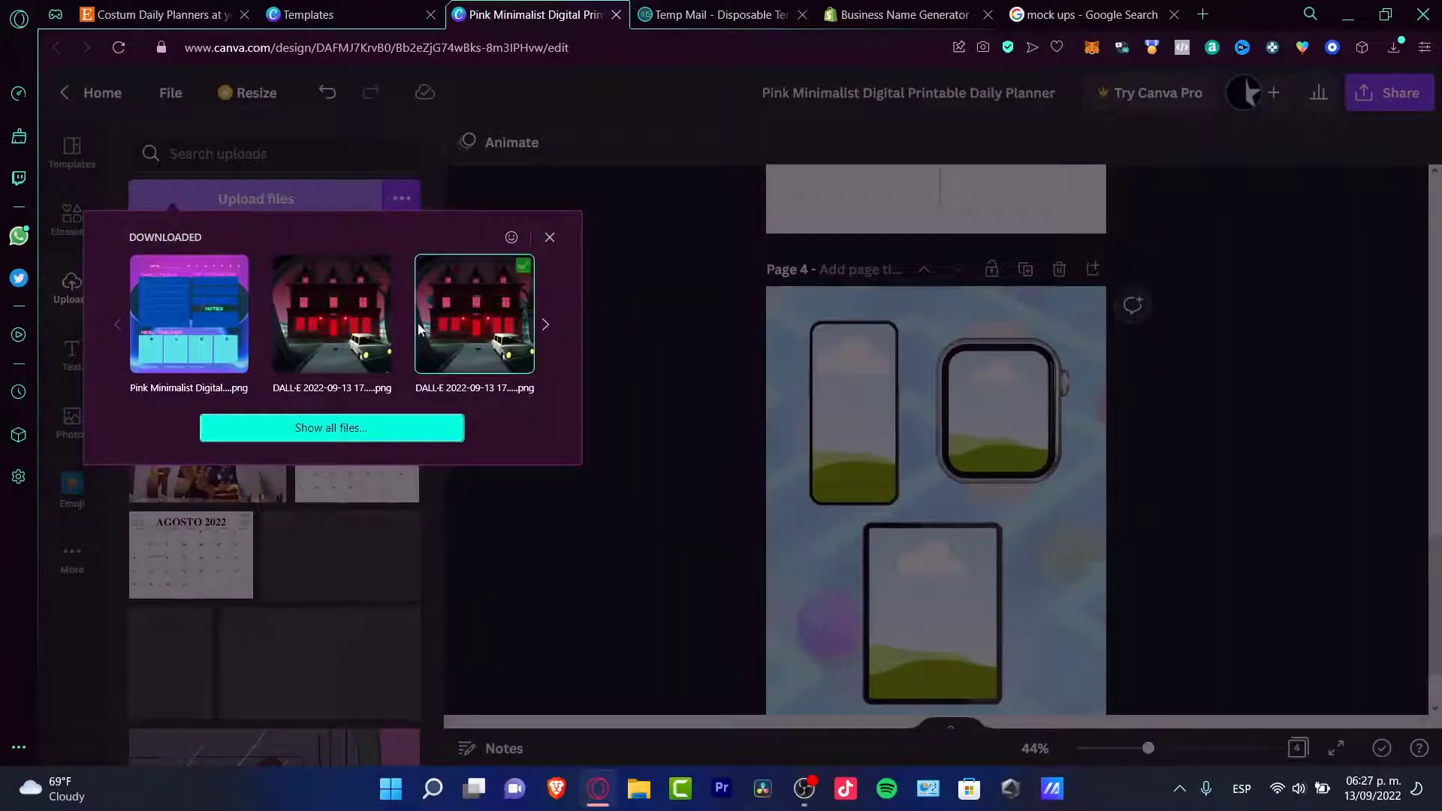
left_click(189, 314)
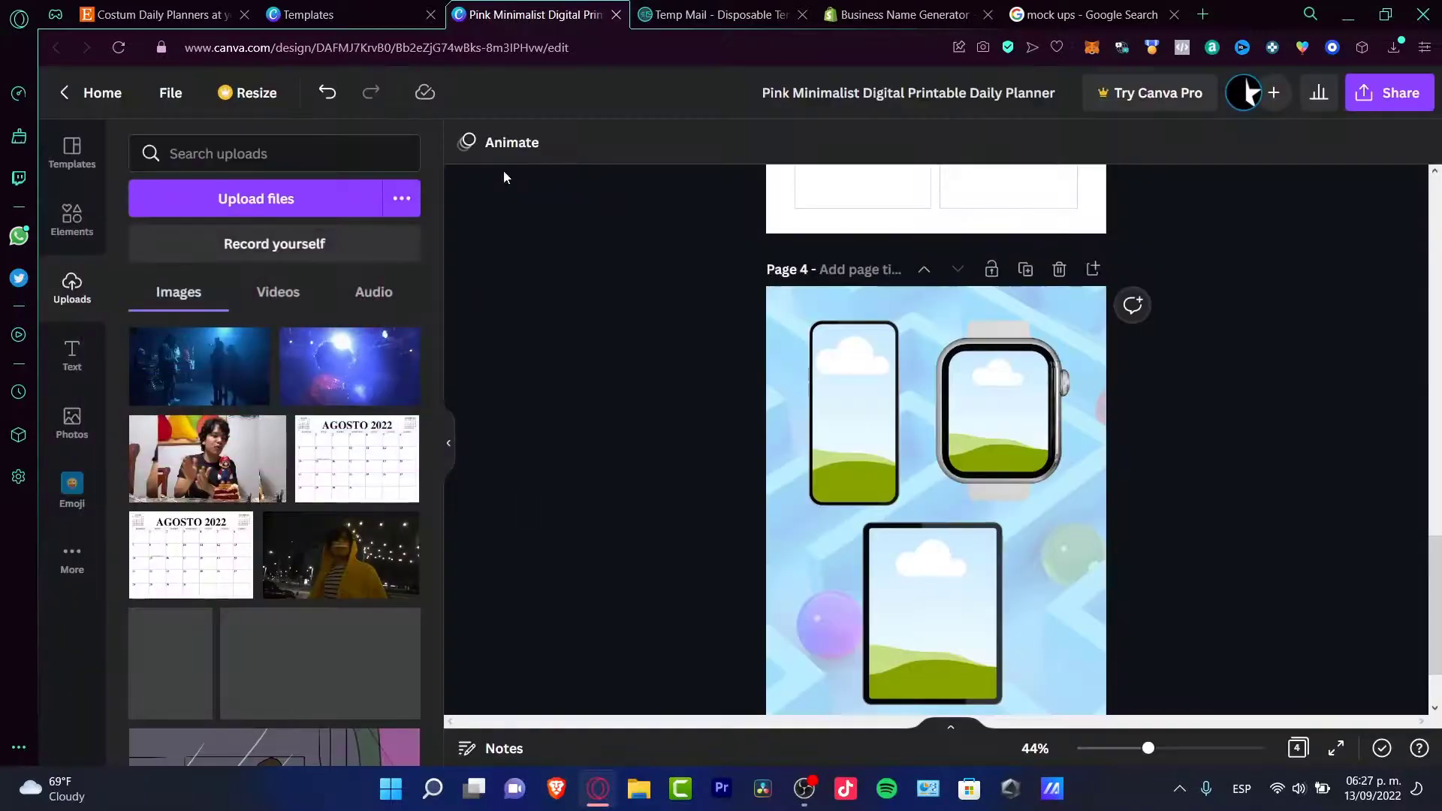
double_click(853, 463)
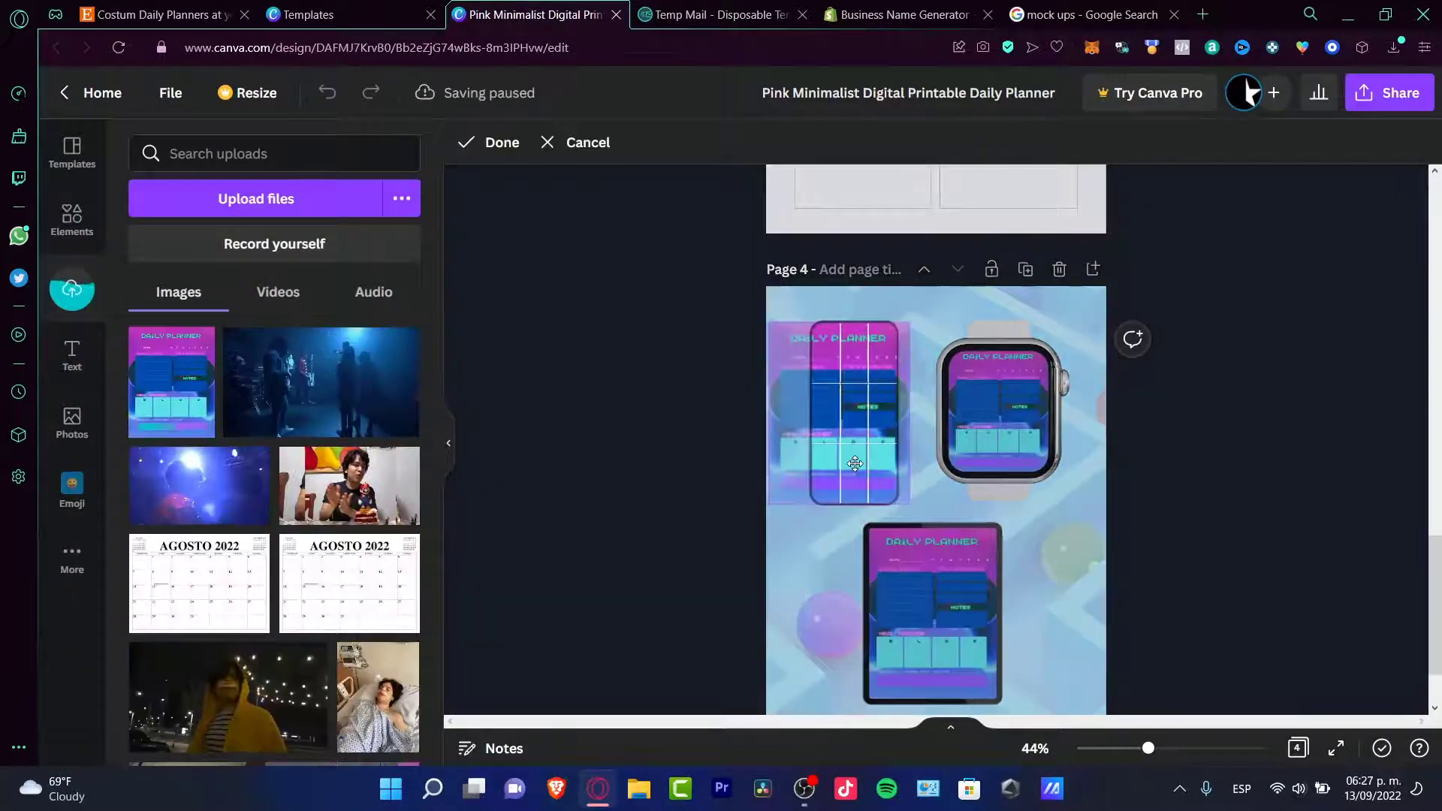
left_click(492, 142)
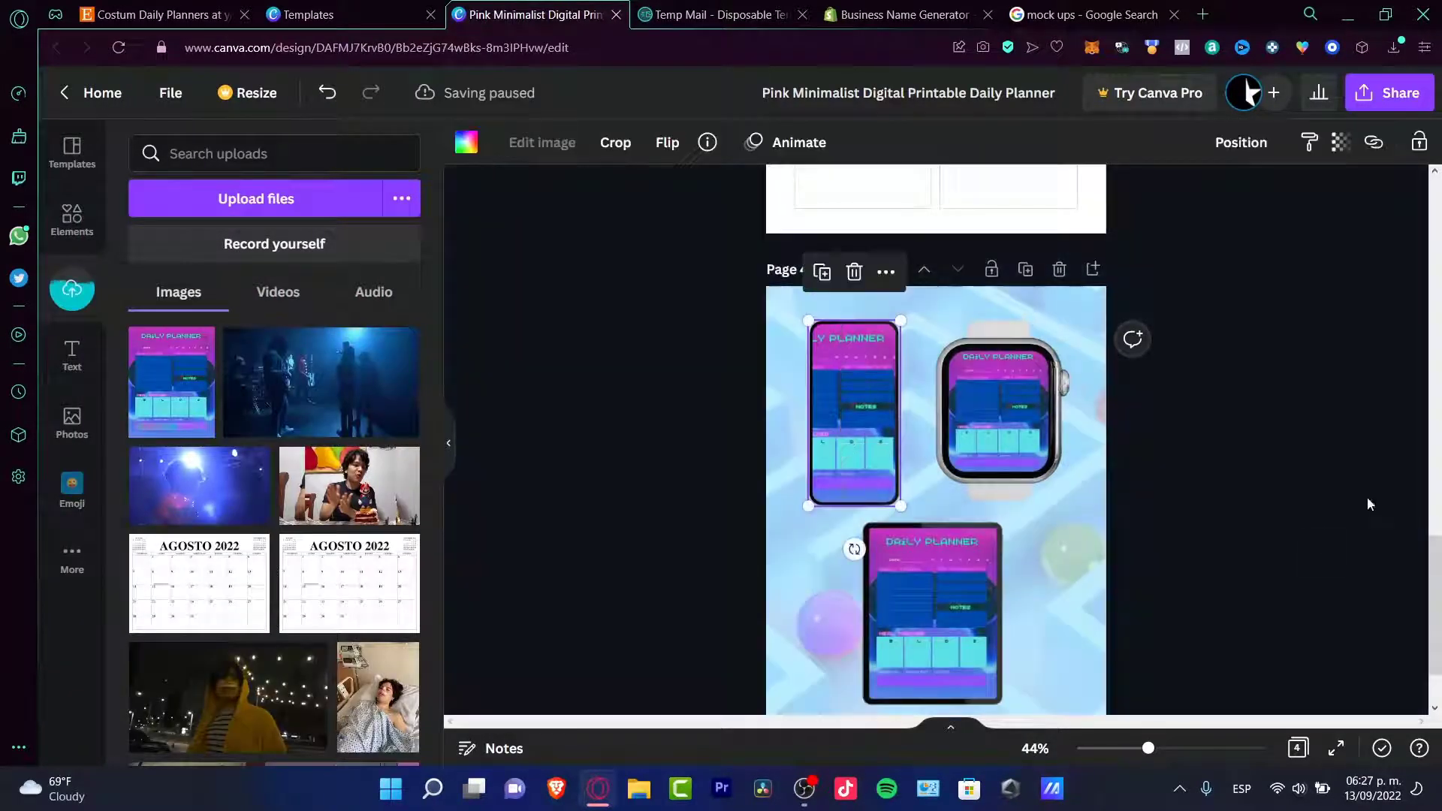
scroll(1302, 444, "down", 2)
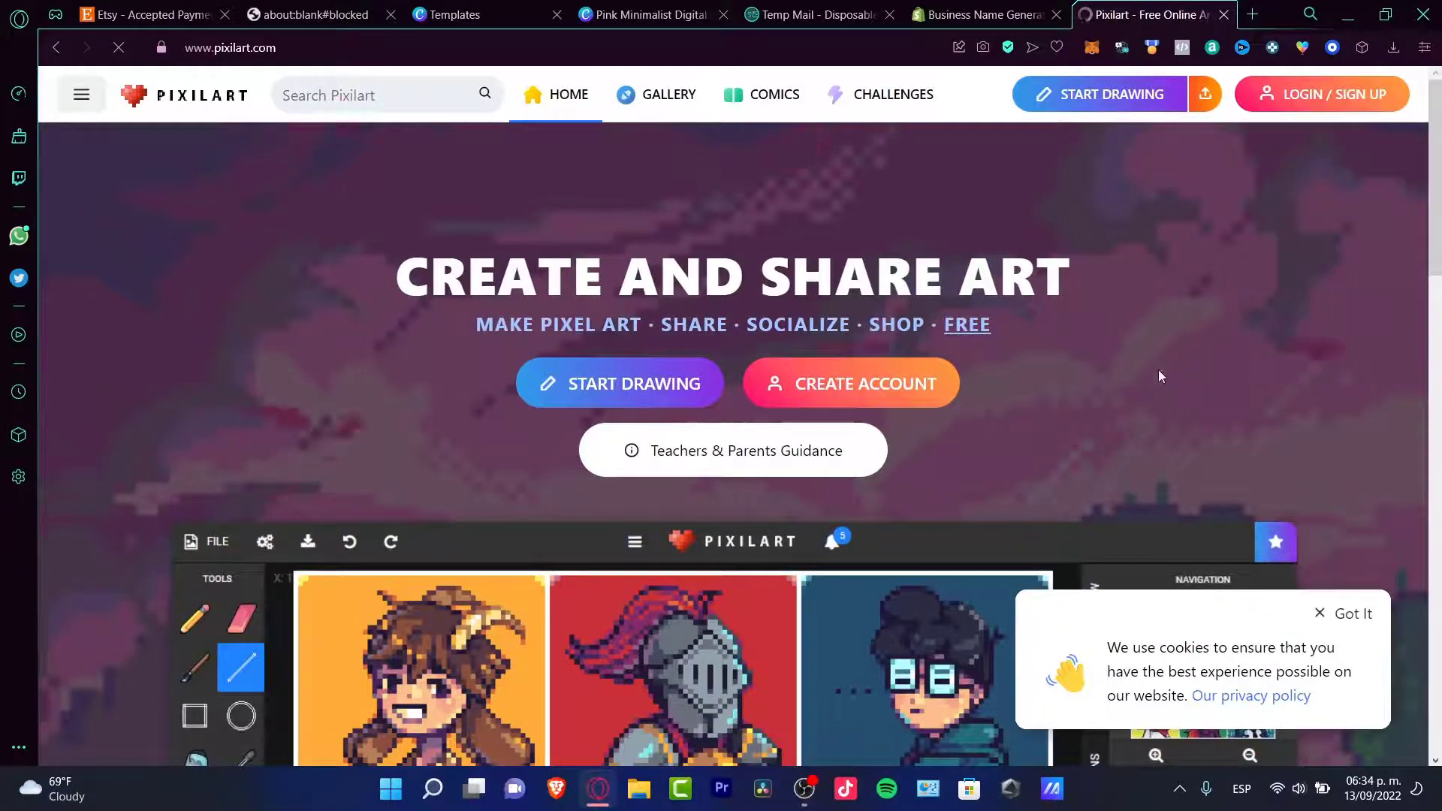
Dismiss the cookie notice on the Pixilart home page and browse its editor preview and pixel art gallery
scroll(1341, 465, "down", 3)
left_click(1316, 614)
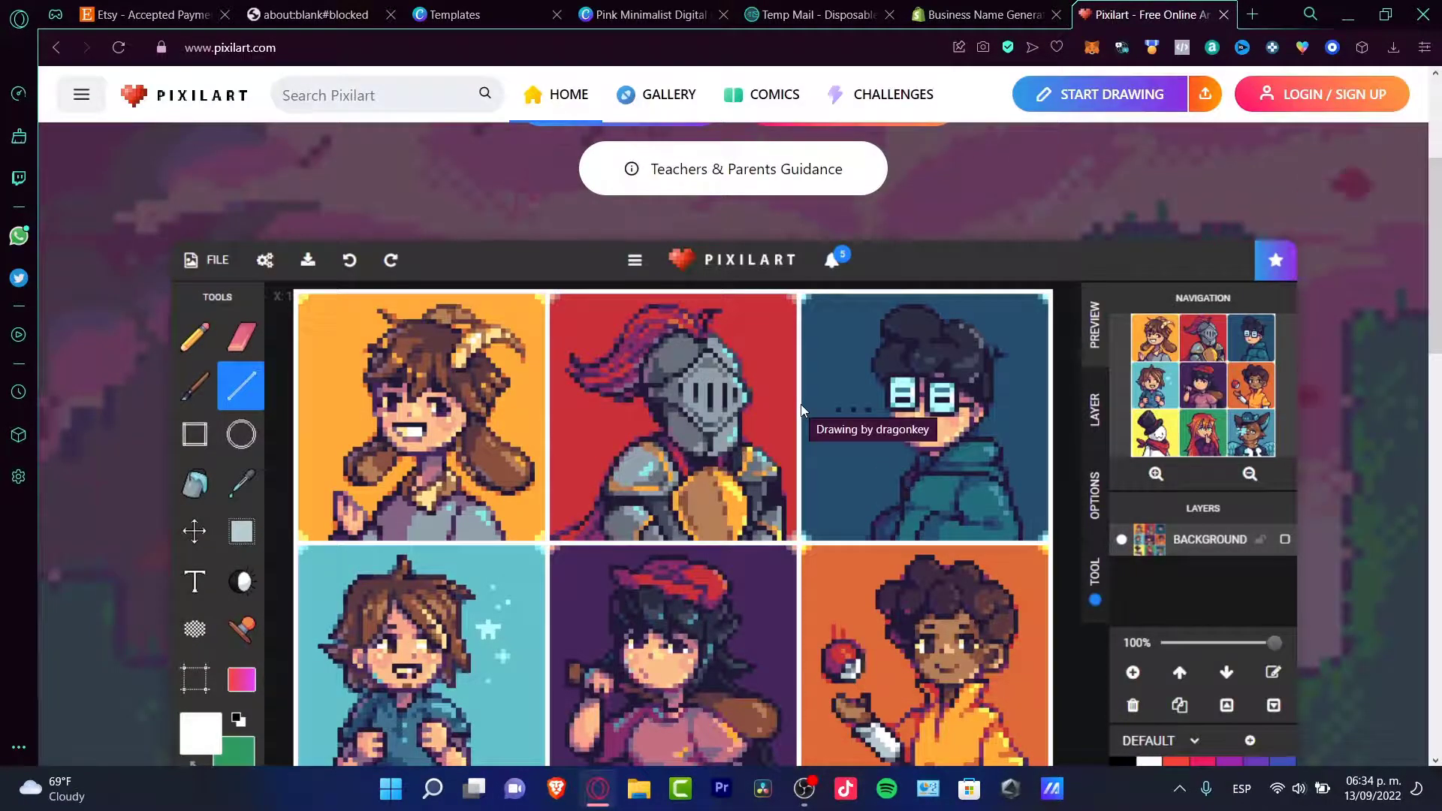
scroll(816, 400, "down", 3)
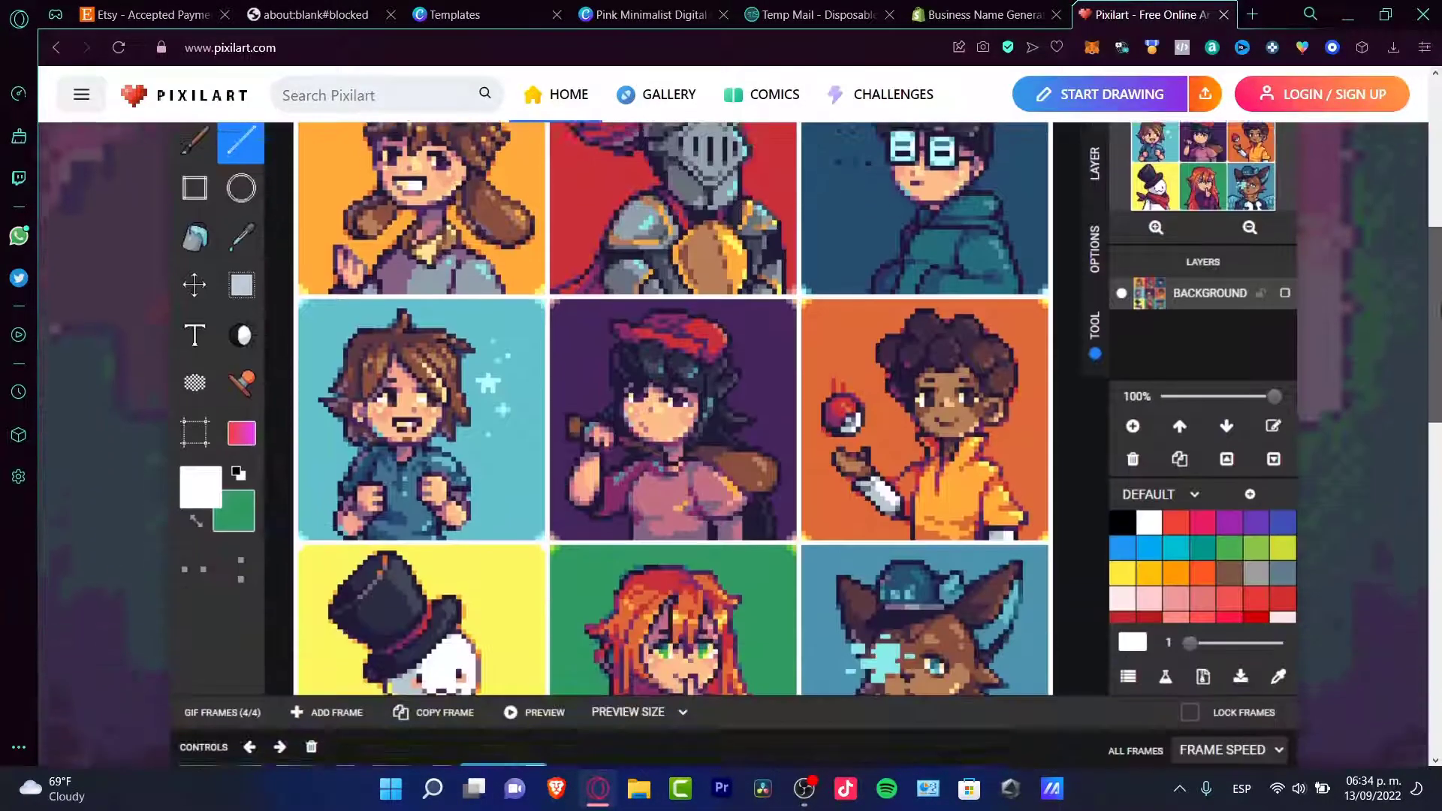
scroll(1253, 408, "down", 2)
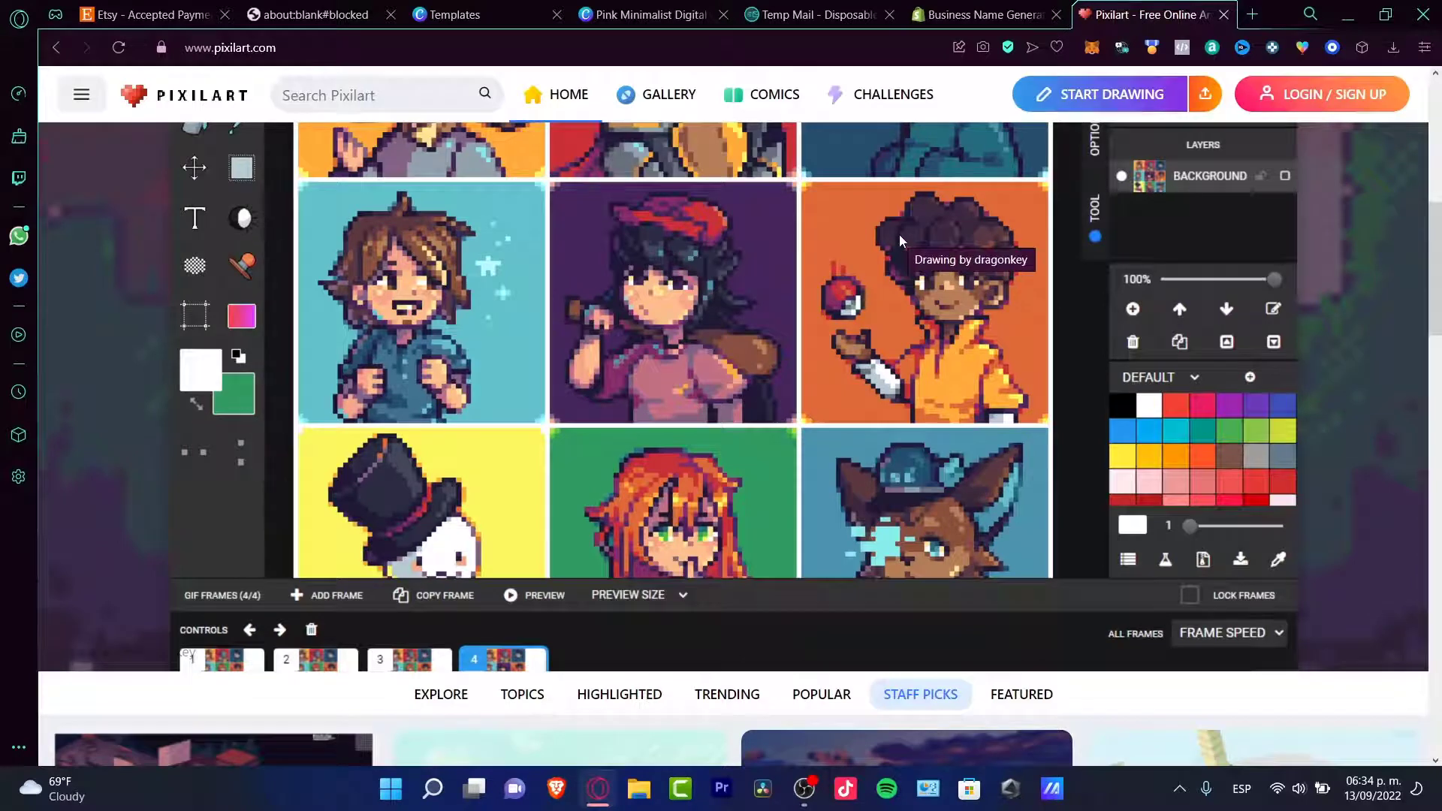
scroll(1161, 327, "down", 10)
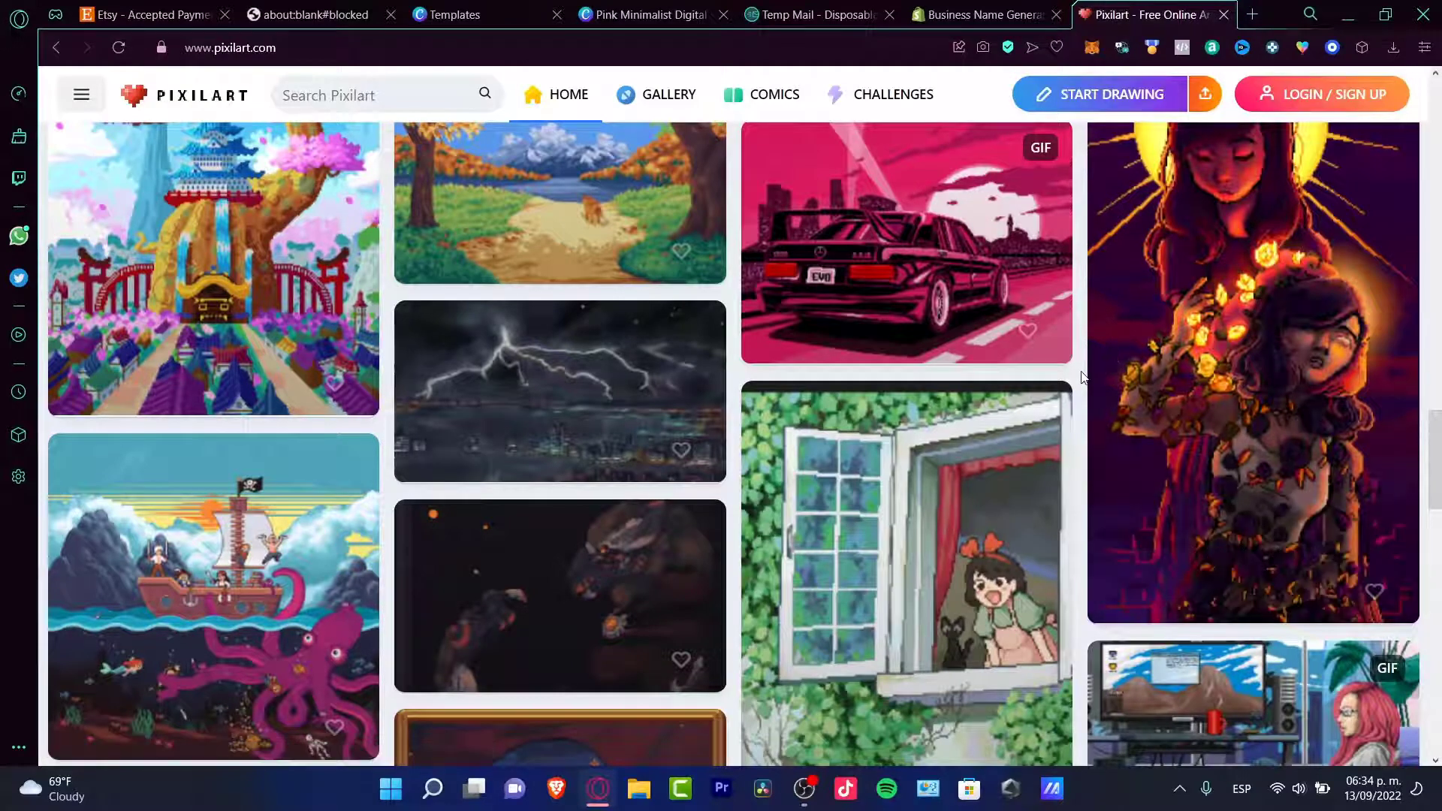
Switch to the Etsy payment setup page, view its onboarding progress, and close the blank browser tab
left_click(187, 11)
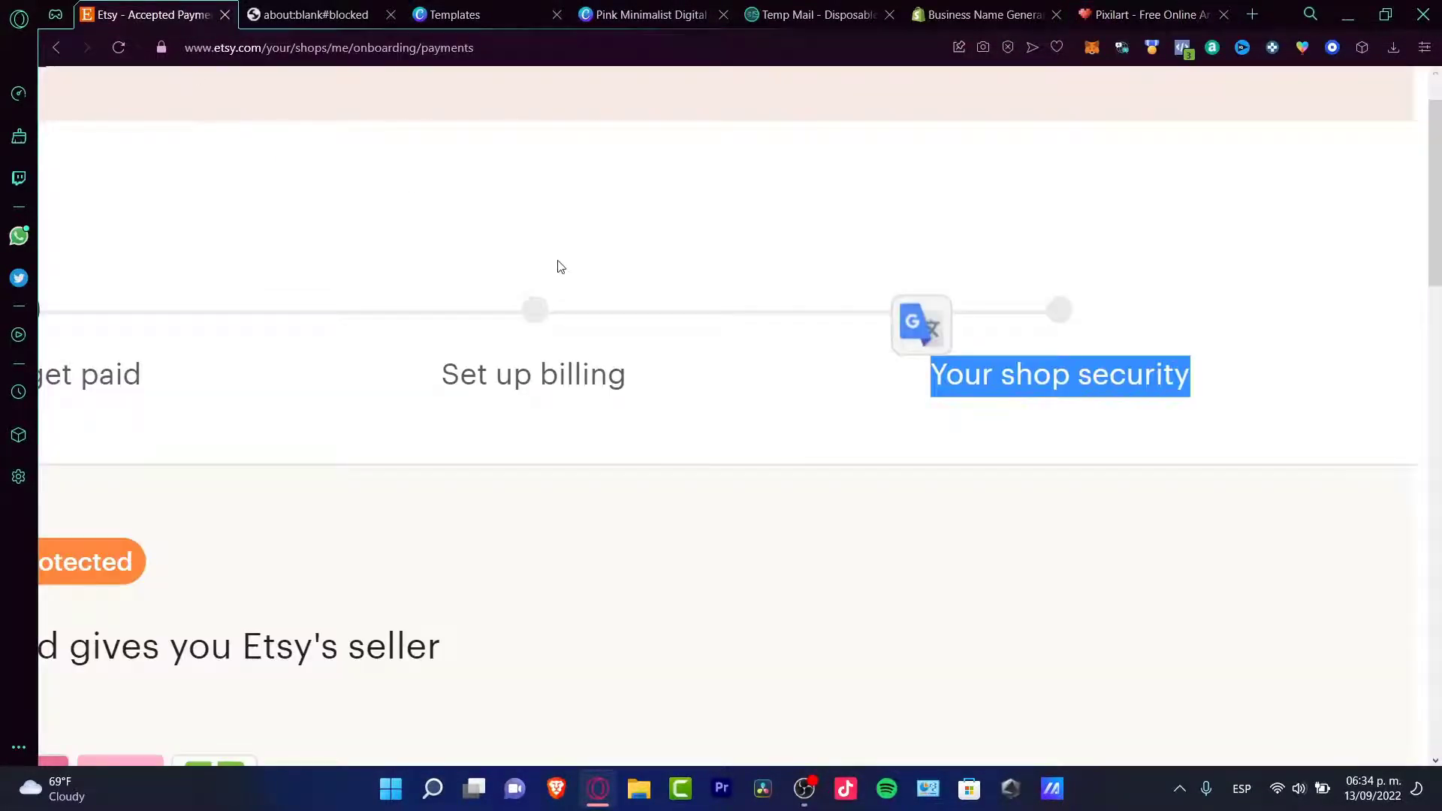
scroll(560, 267, "down", 5)
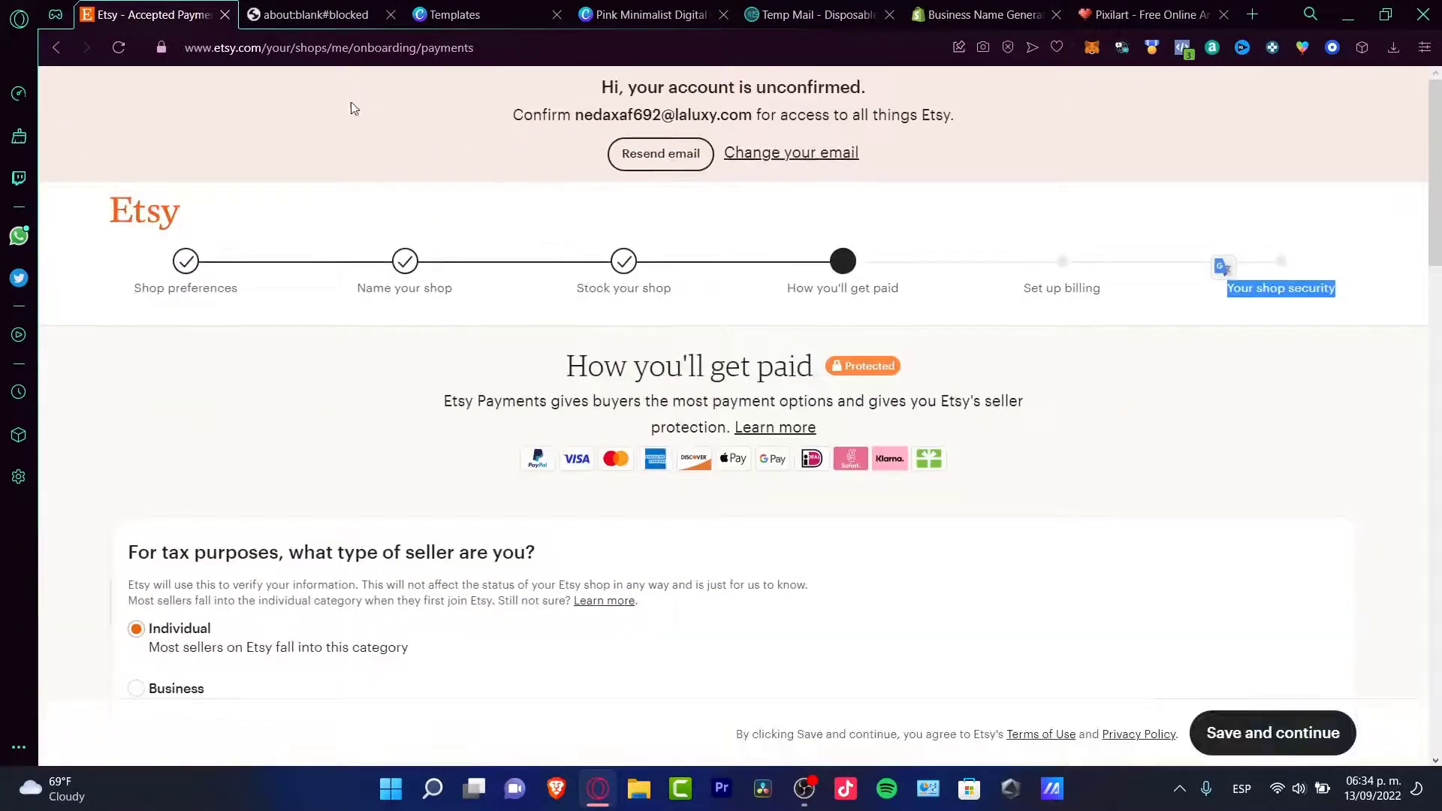
middle_click(324, 10)
left_click(915, 8)
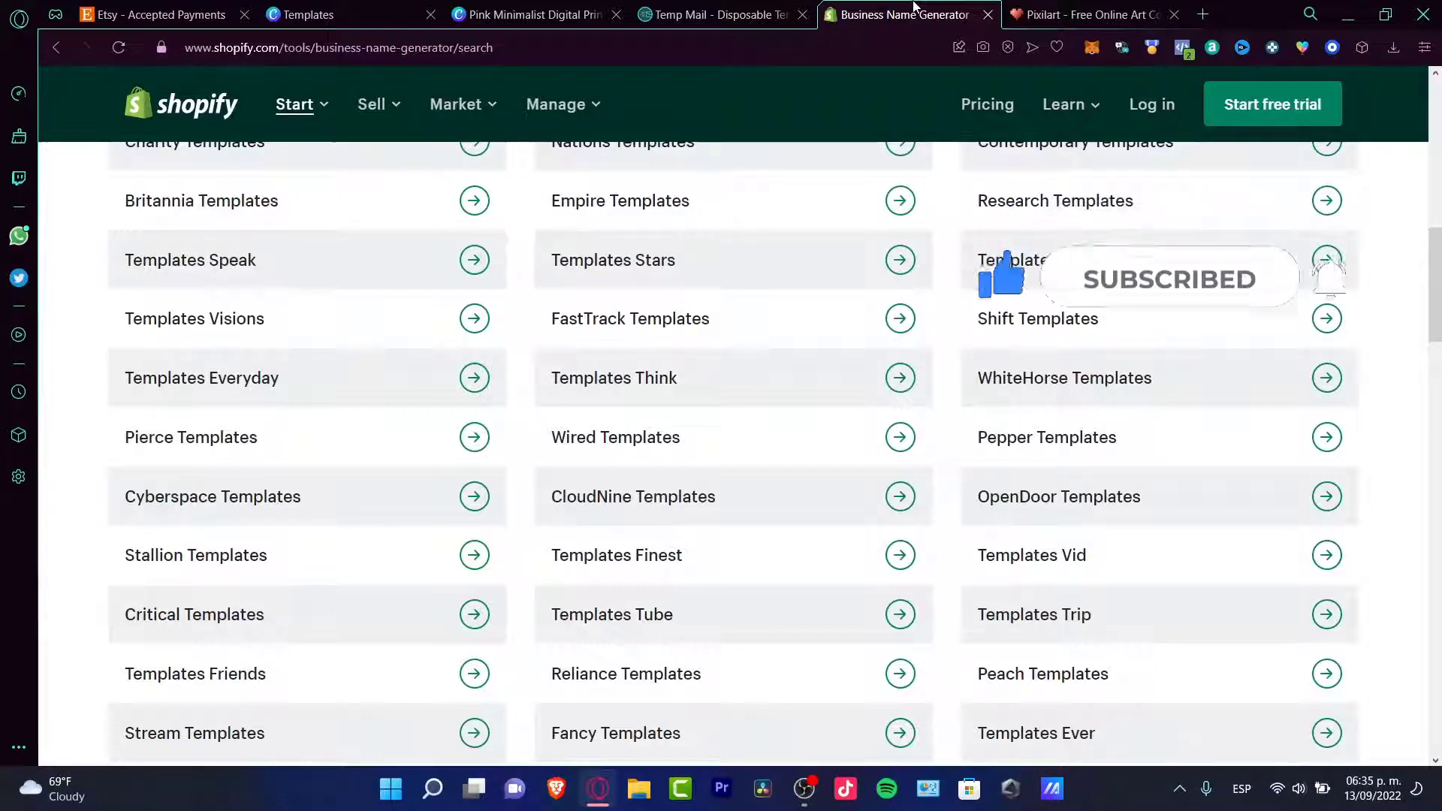
left_click(1033, 16)
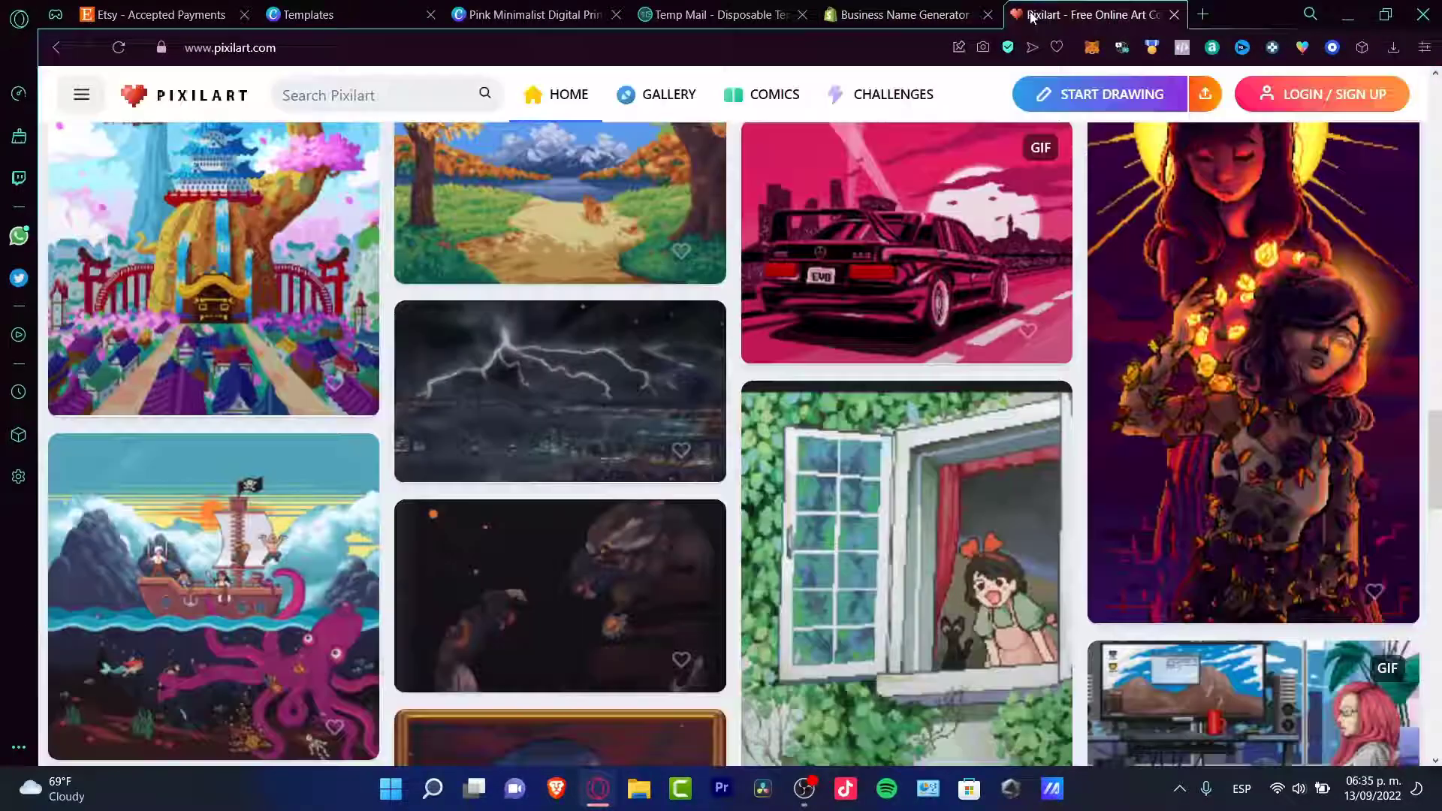